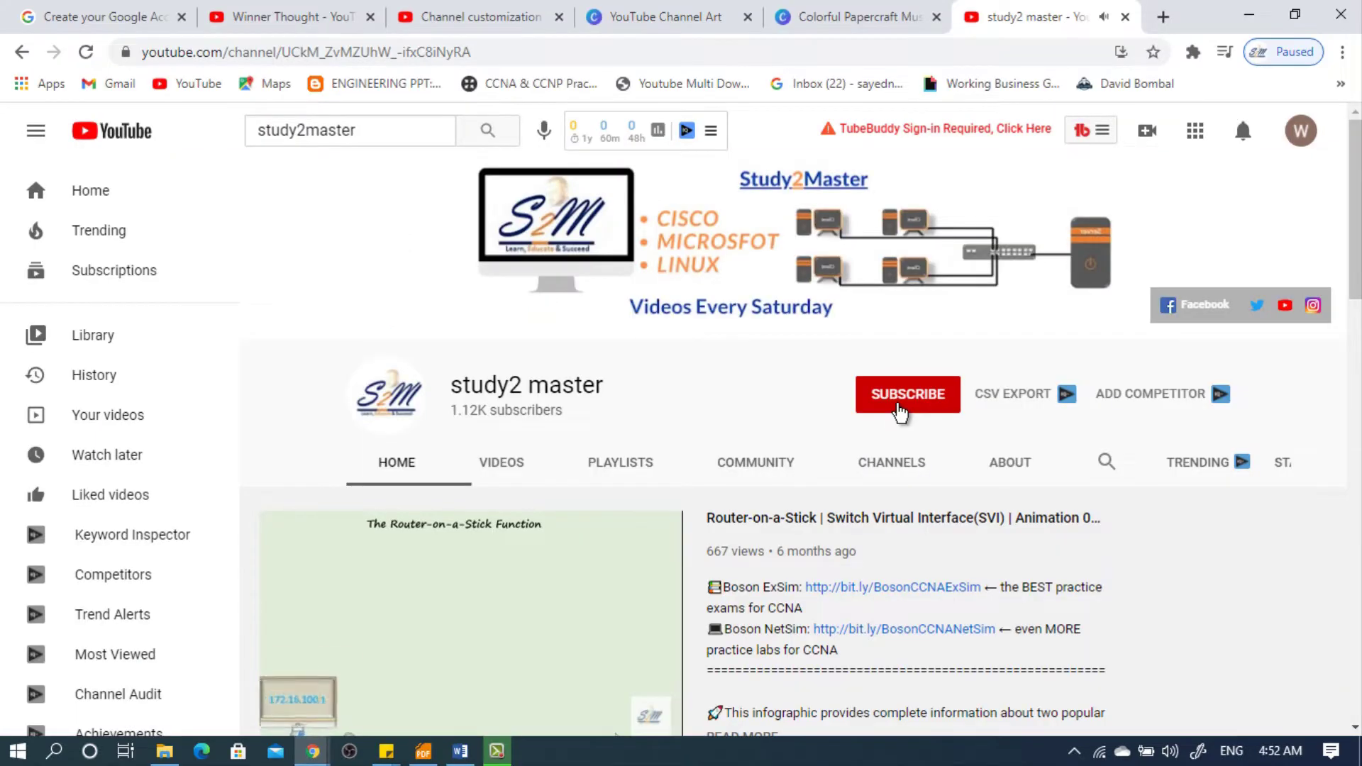
Bring a blank Google Chrome new tab in front of the Packet Tracer home topology
{"action": "left_click", "coordinate": [900, 411]}
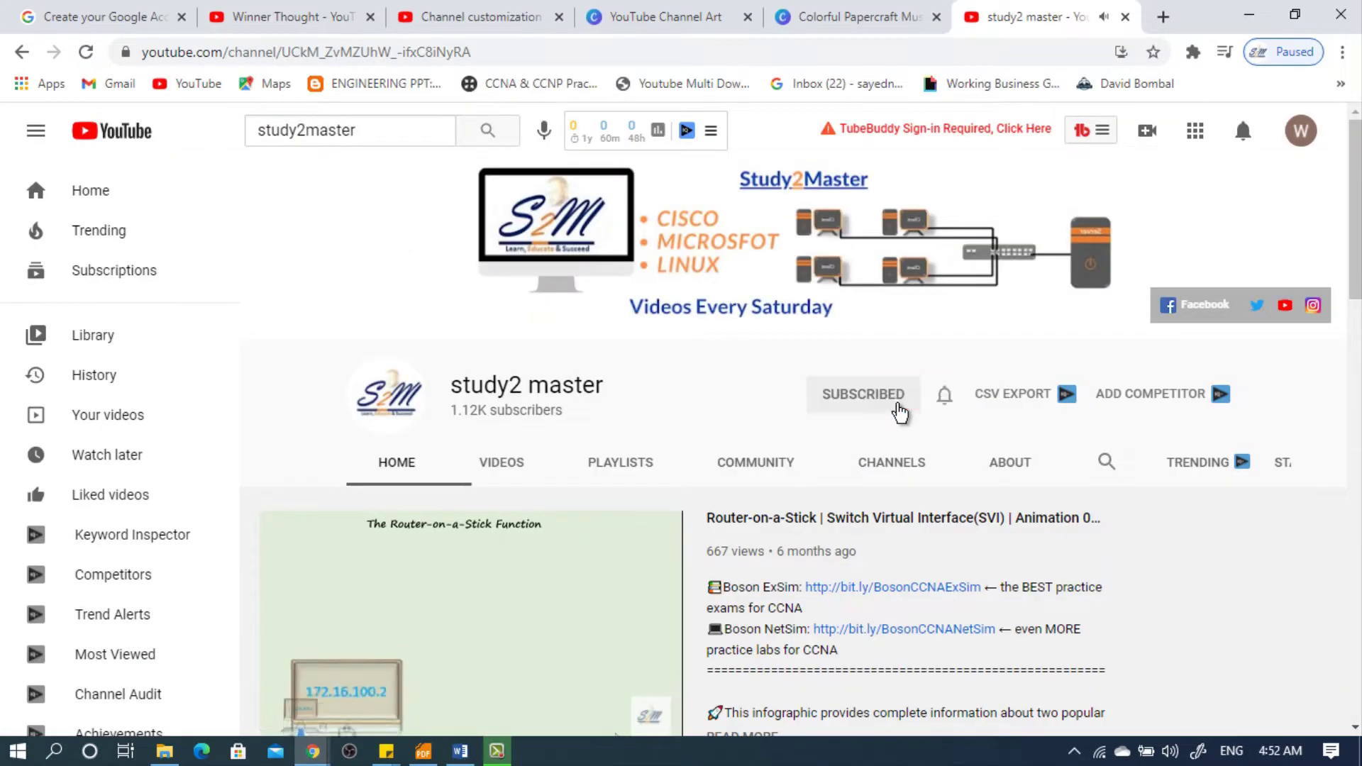
{"action": "left_click", "coordinate": [944, 395]}
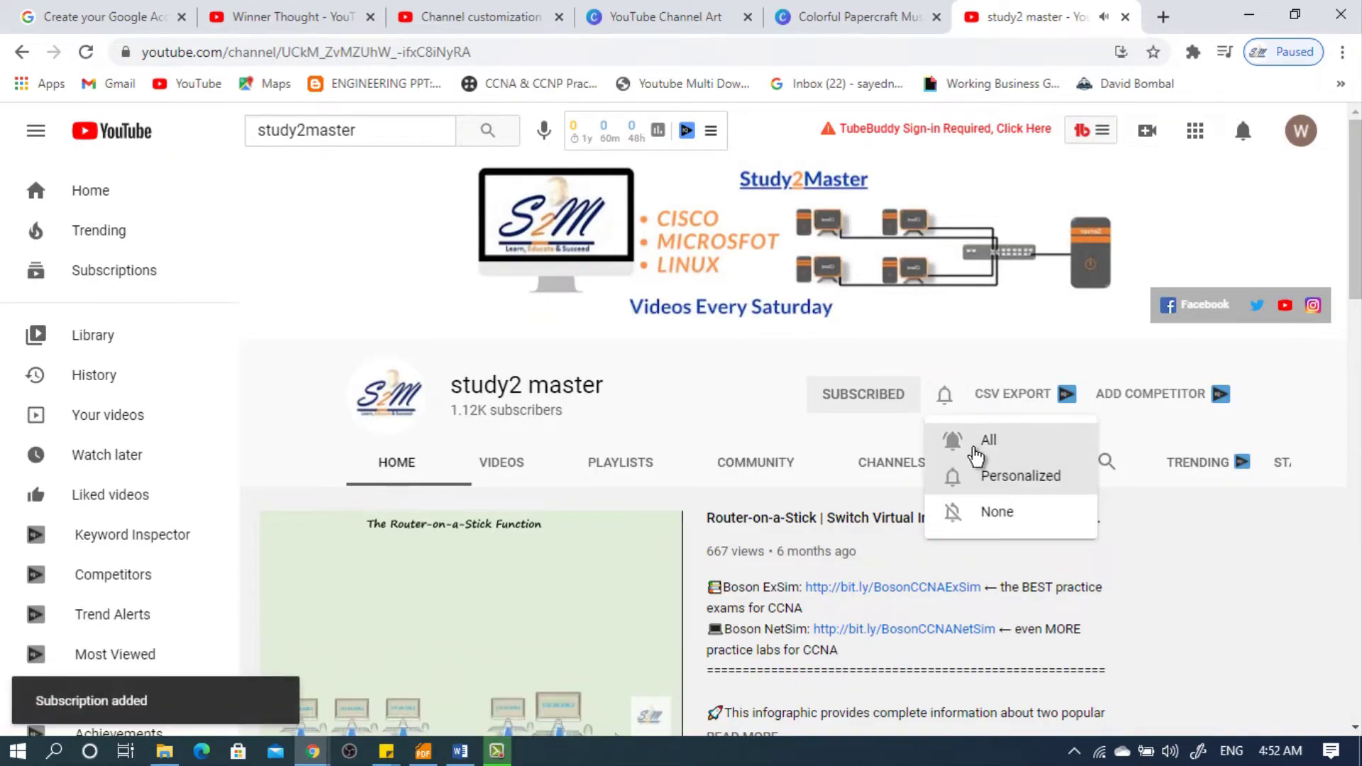
{"action": "left_click", "coordinate": [976, 452]}
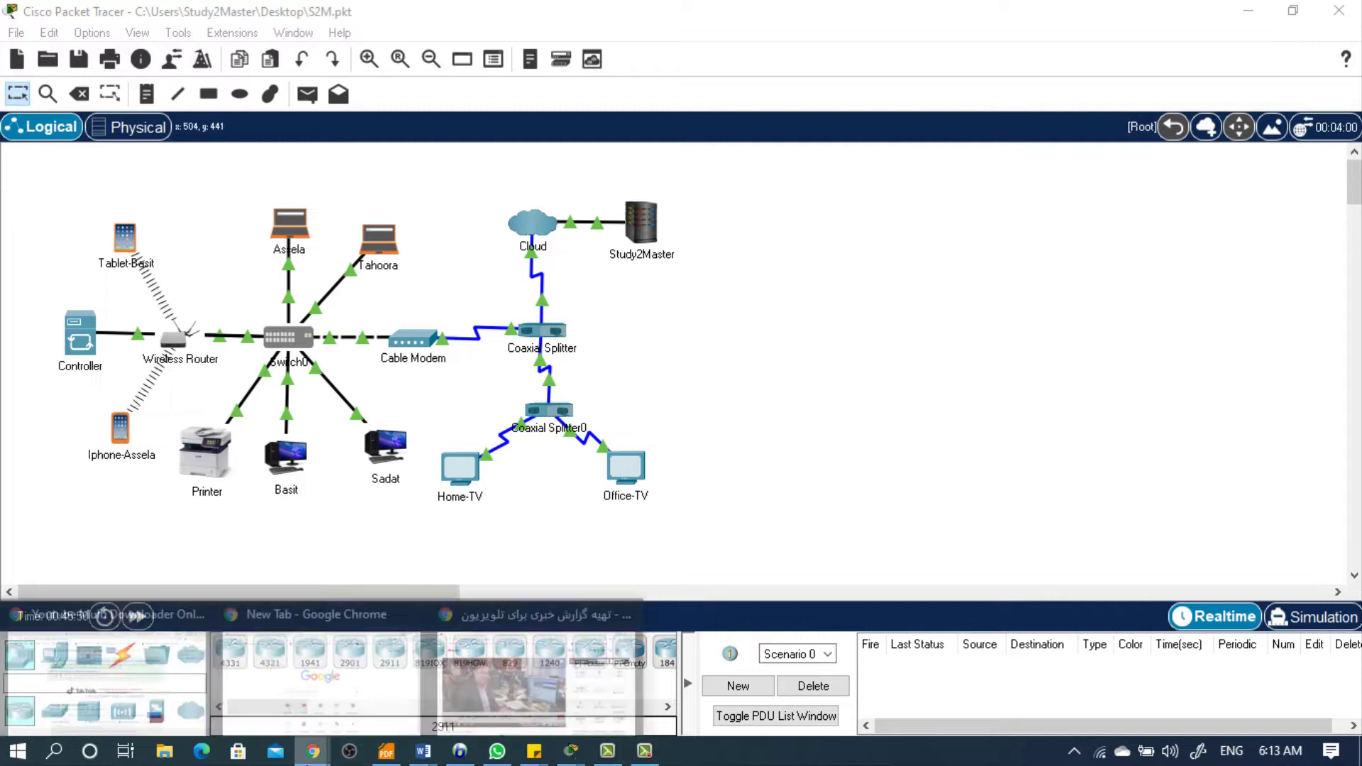
{"action": "mouse_move", "coordinate": [312, 752]}
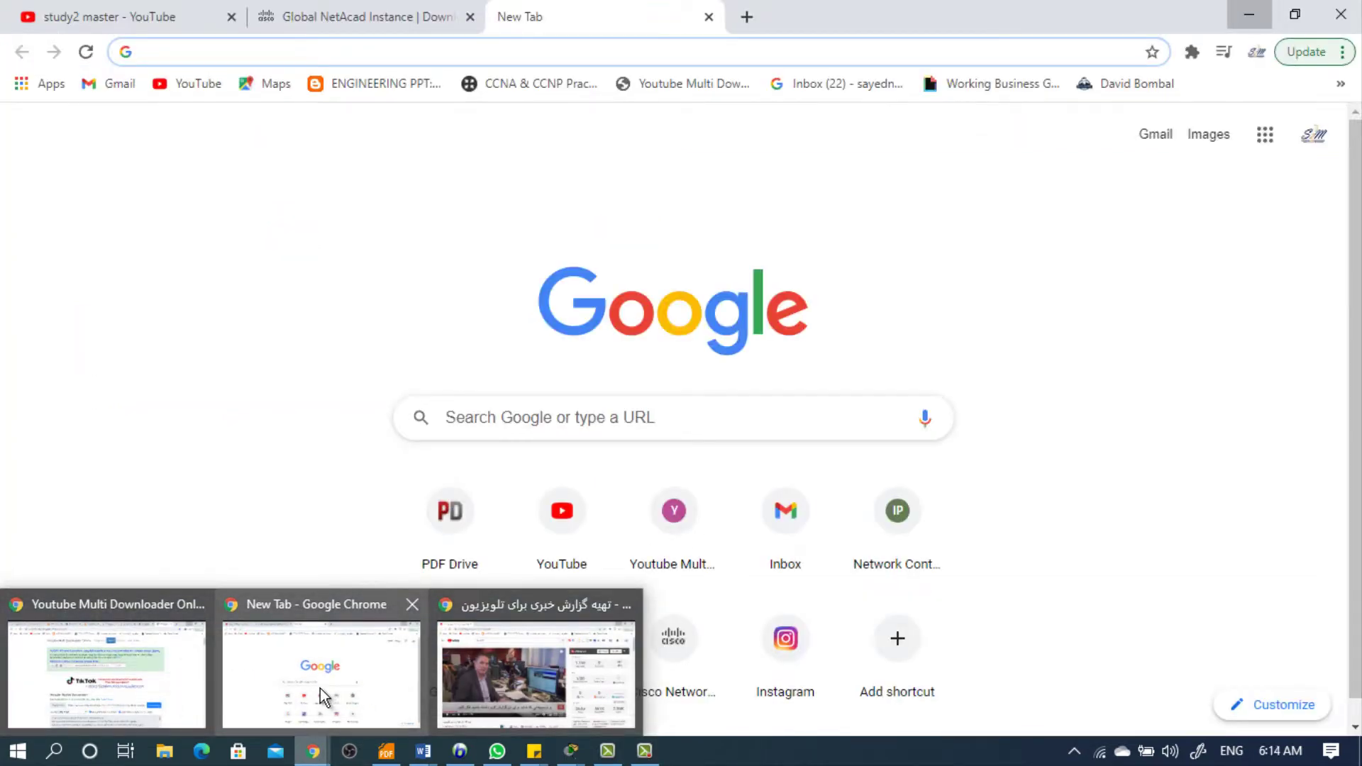
Switch to the NetAcad tab and briefly open then close the account options
{"action": "left_click", "coordinate": [321, 689]}
{"action": "left_click", "coordinate": [362, 17]}
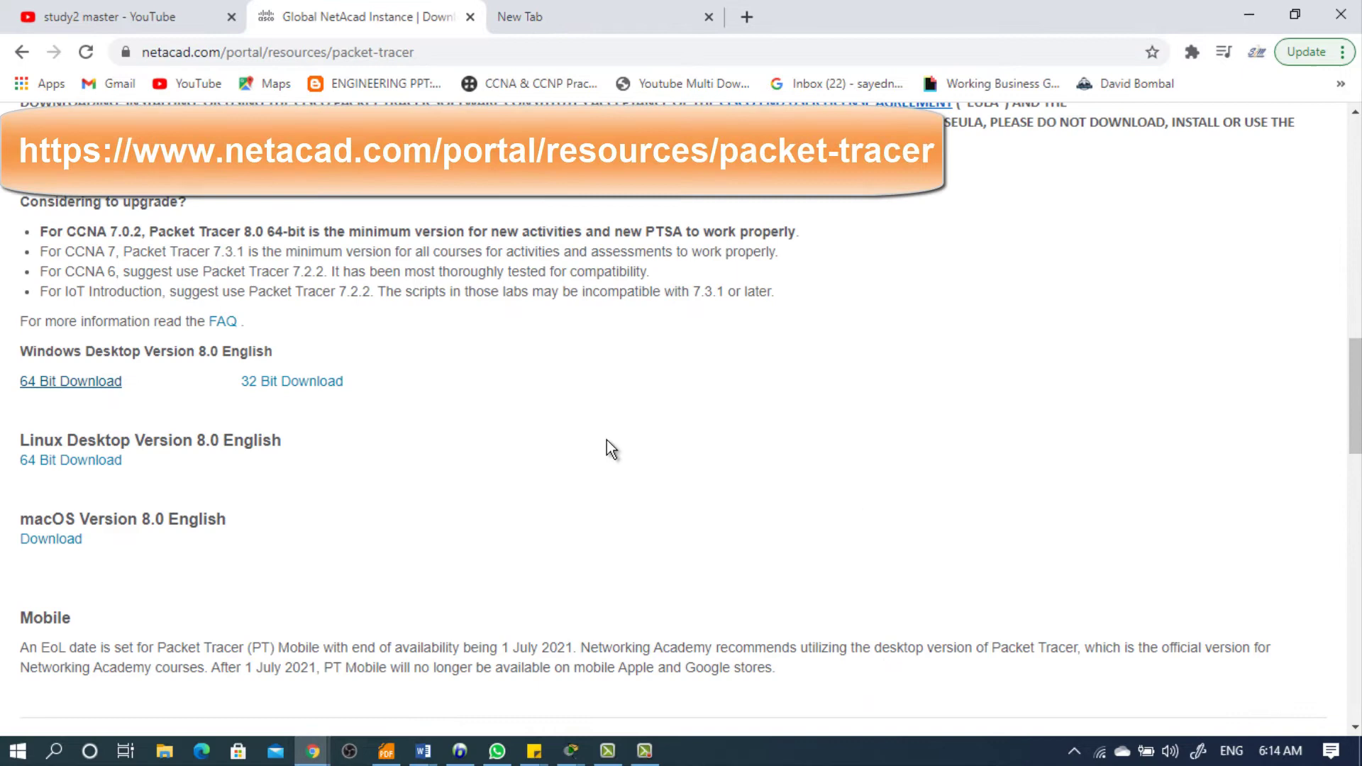
{"action": "scroll", "coordinate": [944, 448], "scroll_direction": "up", "scroll_amount": 5}
{"action": "scroll", "coordinate": [944, 447], "scroll_direction": "up", "scroll_amount": 5}
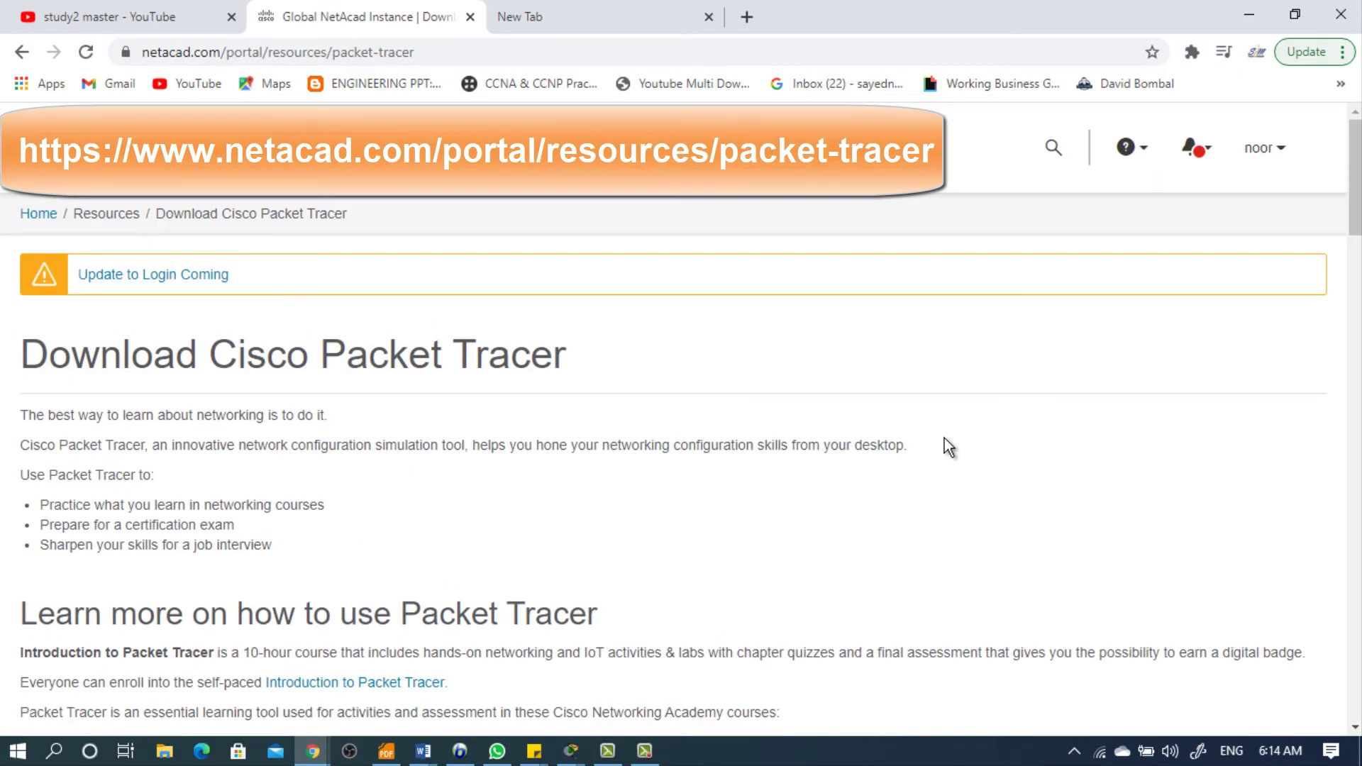
{"action": "left_click", "coordinate": [1272, 149]}
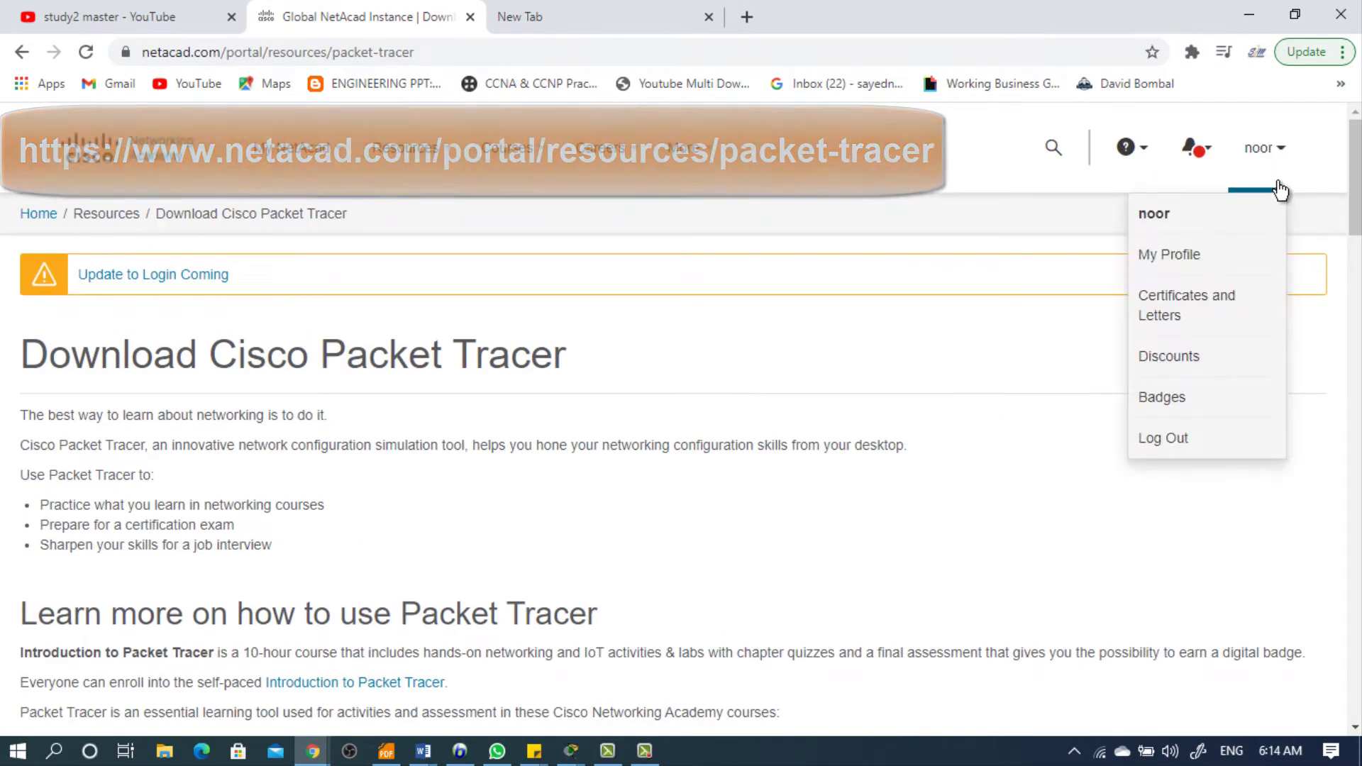
{"action": "left_click", "coordinate": [898, 424]}
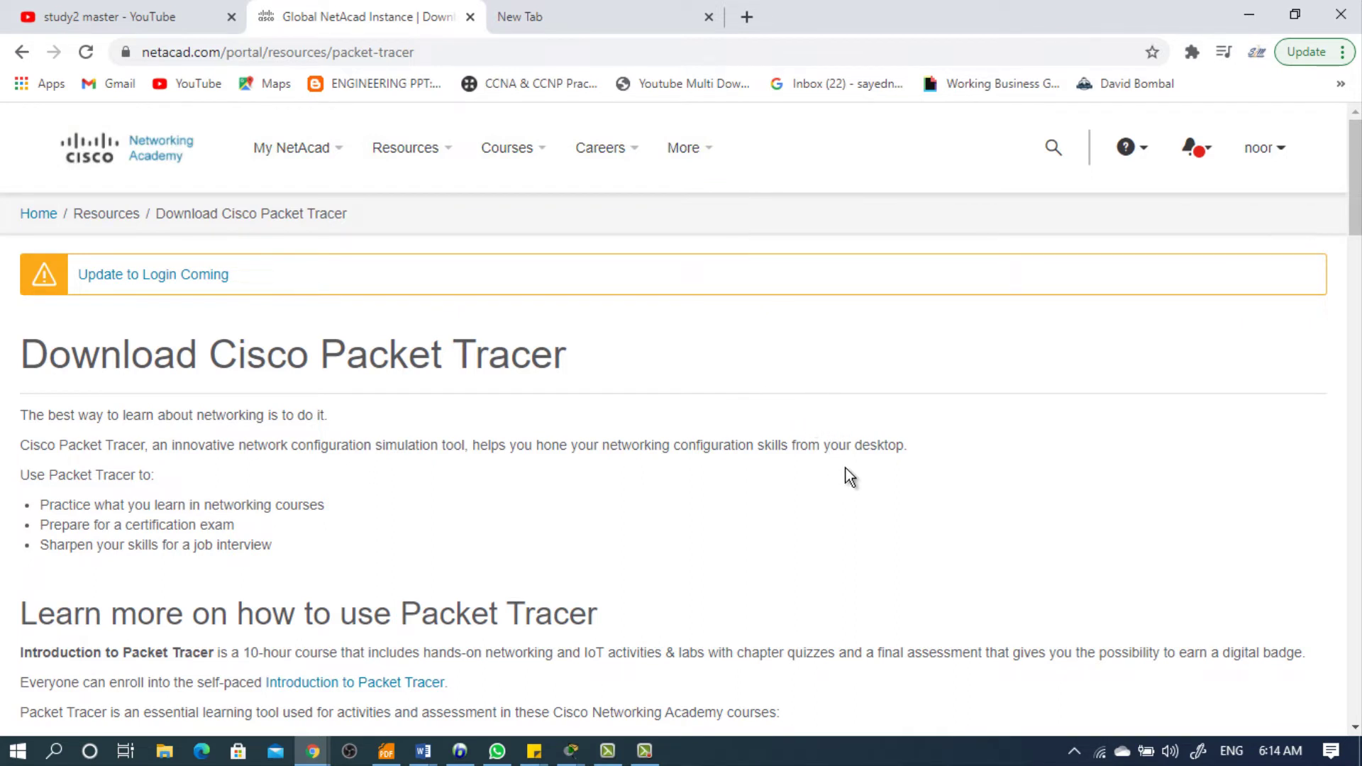
{"action": "mouse_move", "coordinate": [410, 147]}
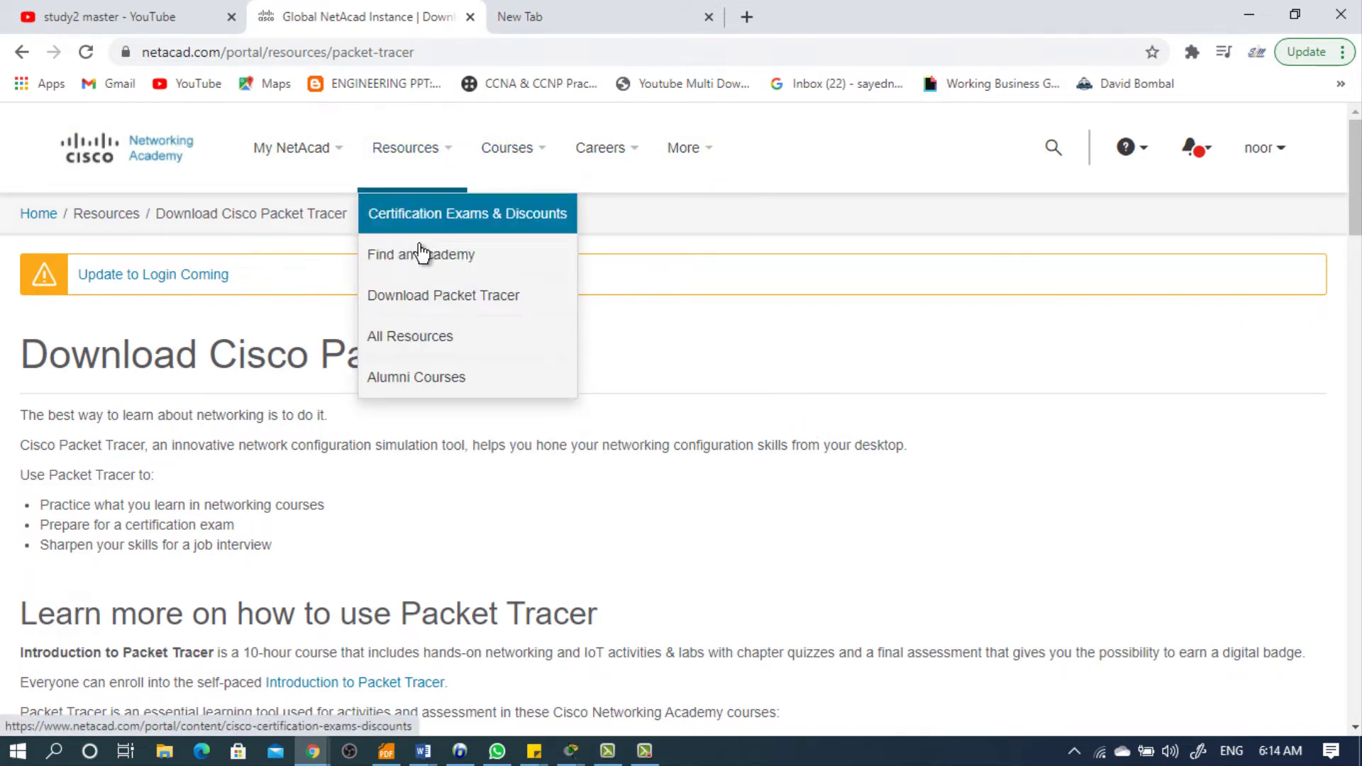
Open the Download Packet Tracer page and highlight the Windows 8.0 download links
{"action": "left_click", "coordinate": [435, 300]}
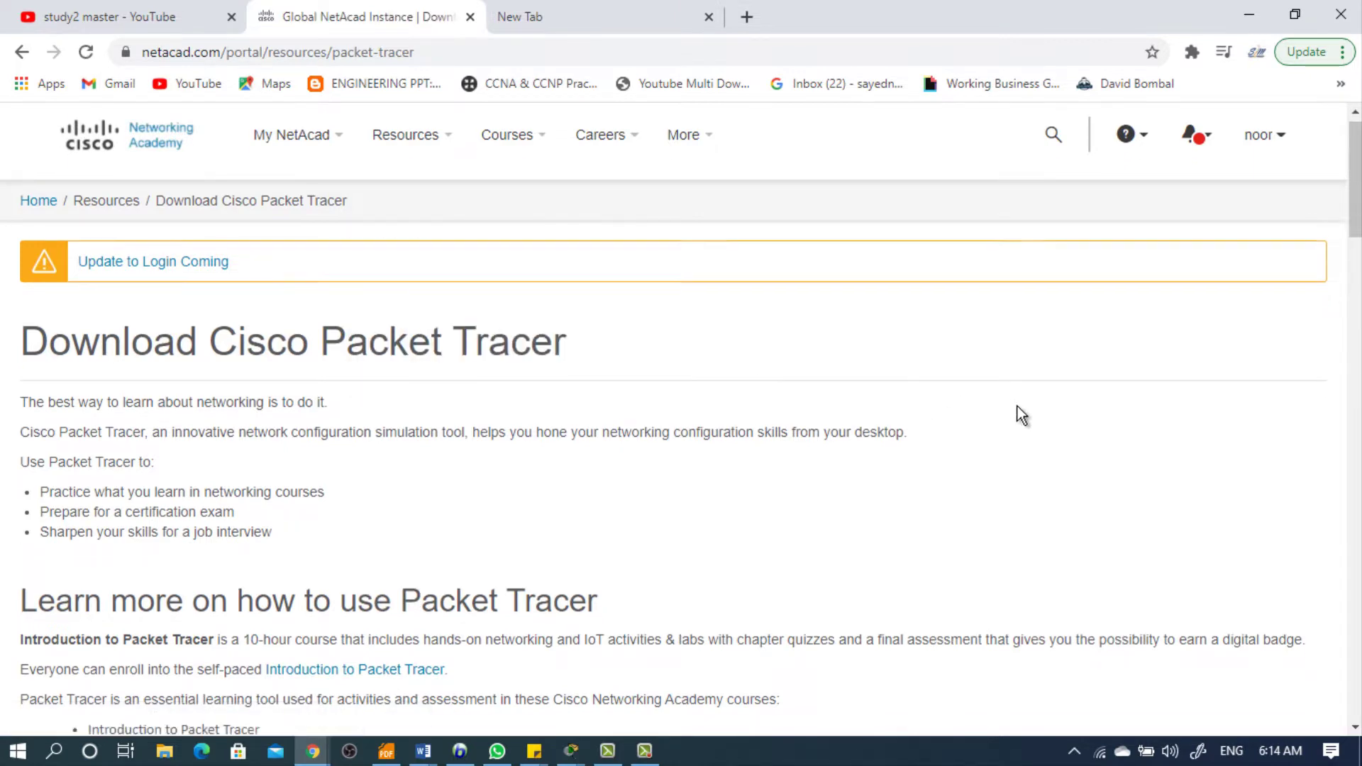
{"action": "scroll", "coordinate": [1060, 439], "scroll_direction": "down", "scroll_amount": 2}
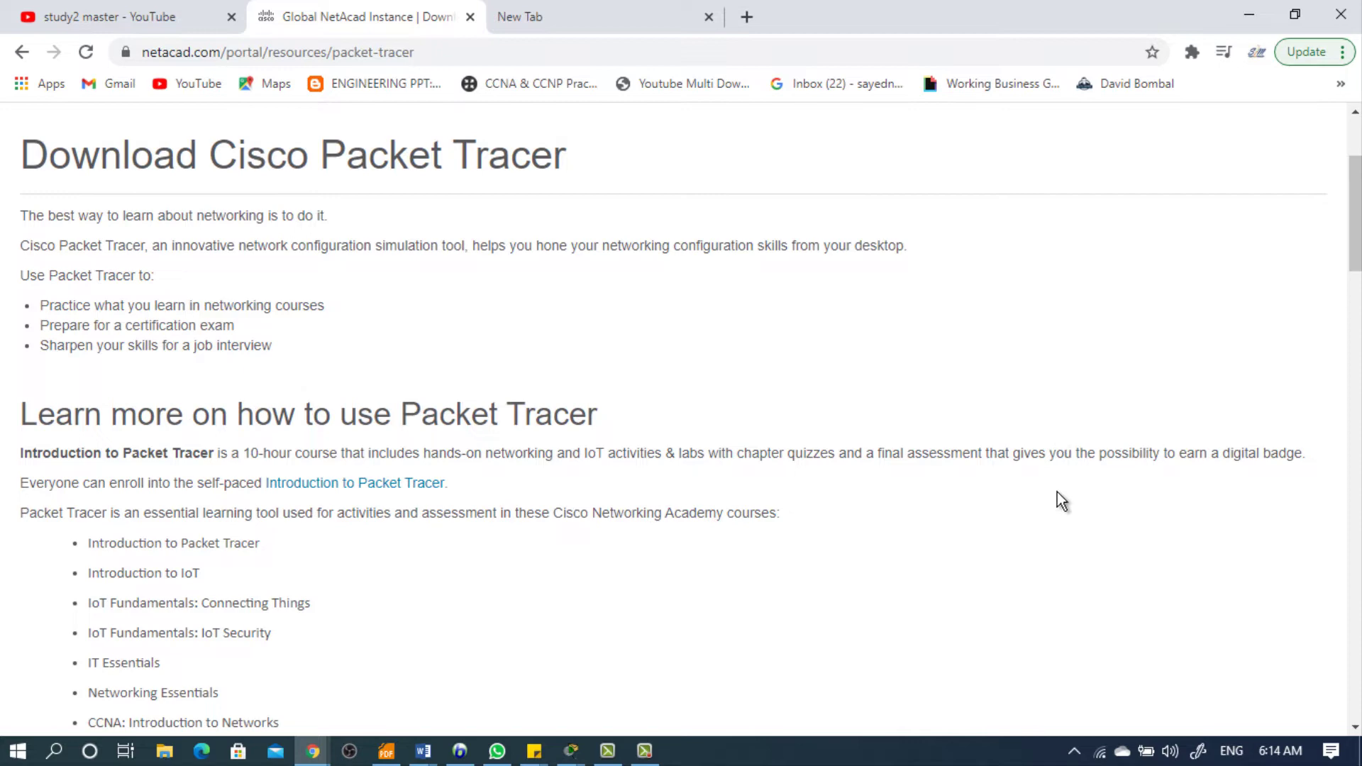
{"action": "scroll", "coordinate": [1058, 508], "scroll_direction": "down", "scroll_amount": 3}
{"action": "scroll", "coordinate": [1062, 493], "scroll_direction": "down", "scroll_amount": 1}
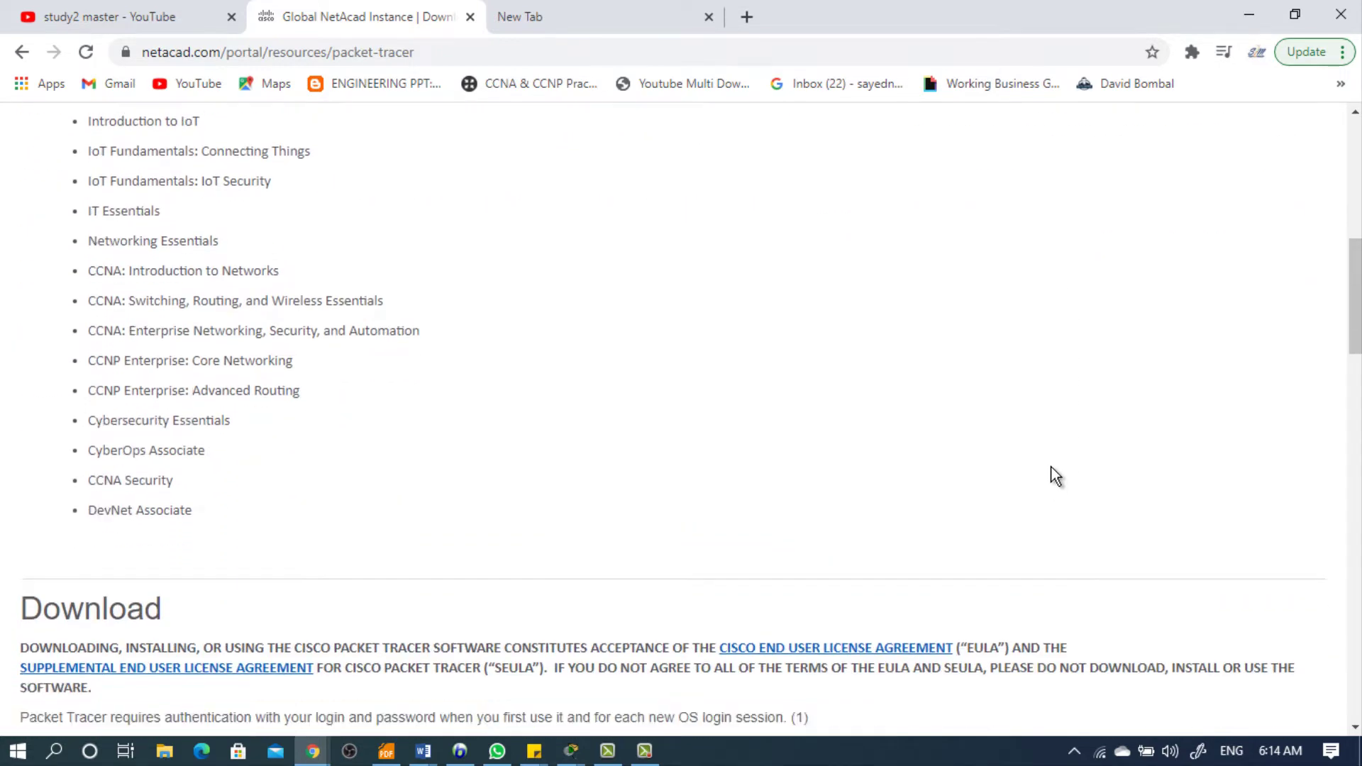
{"action": "scroll", "coordinate": [1037, 469], "scroll_direction": "down", "scroll_amount": 2}
{"action": "scroll", "coordinate": [1009, 431], "scroll_direction": "down", "scroll_amount": 2}
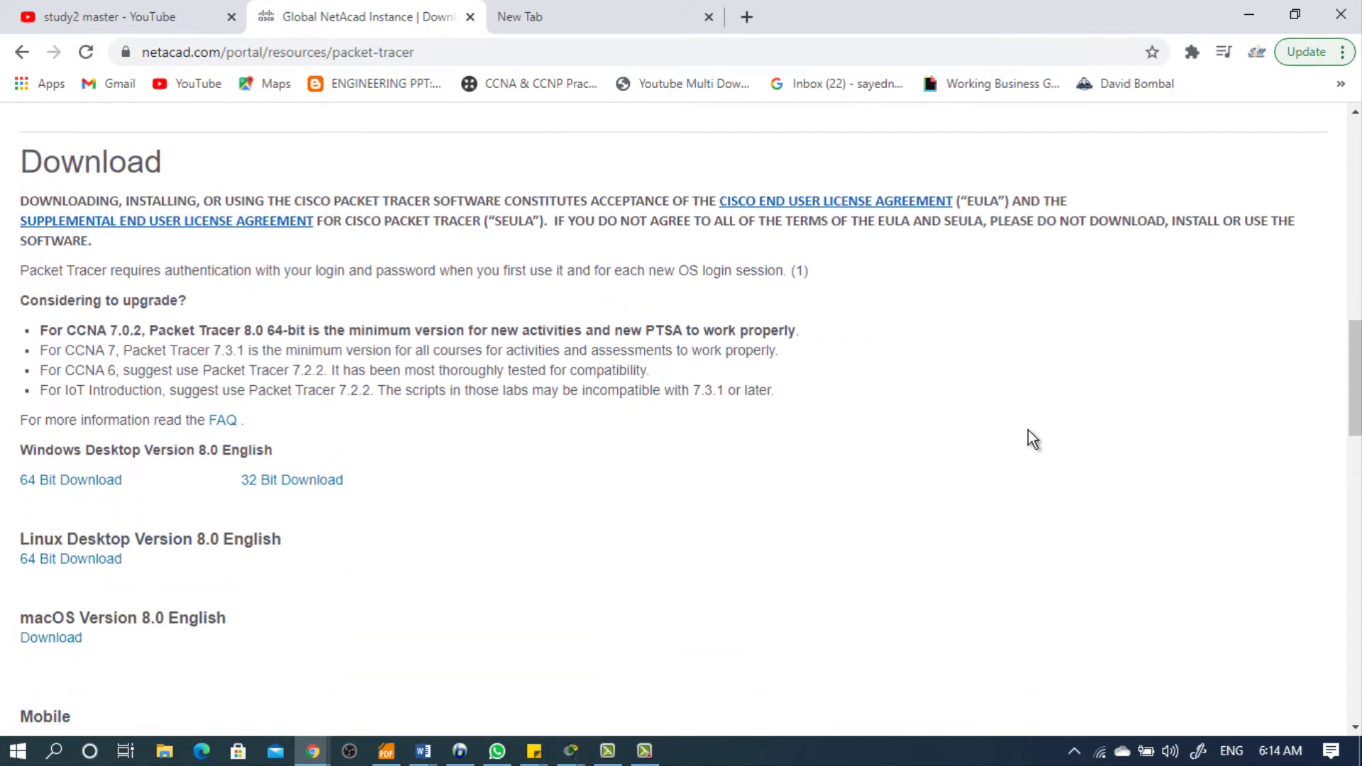
{"action": "scroll", "coordinate": [1028, 430], "scroll_direction": "down", "scroll_amount": 1}
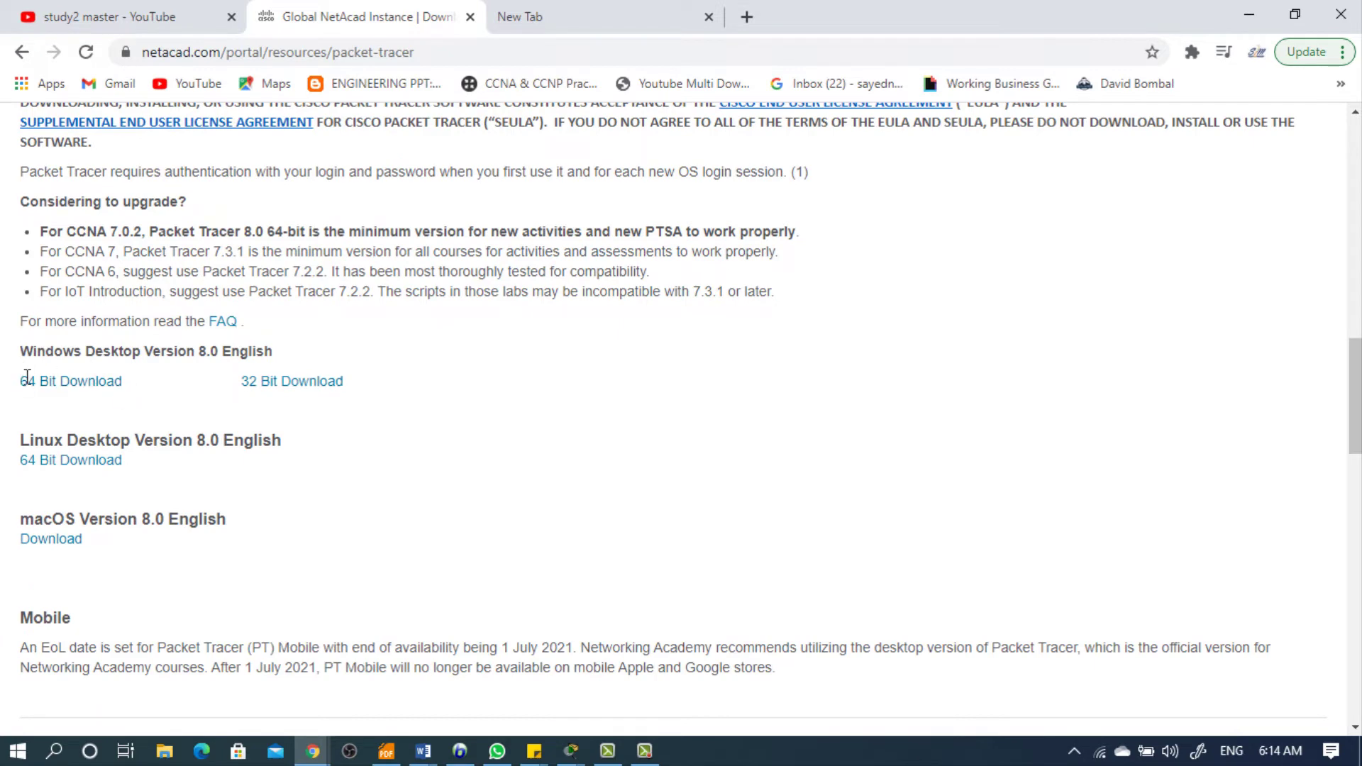
{"action": "left_click_drag", "start_coordinate": [22, 380], "coordinate": [399, 403]}
{"action": "left_click", "coordinate": [538, 419]}
Start the 64-bit Windows Packet Tracer 8.0 download and minimize the IDM prompt
{"action": "left_click", "coordinate": [89, 395]}
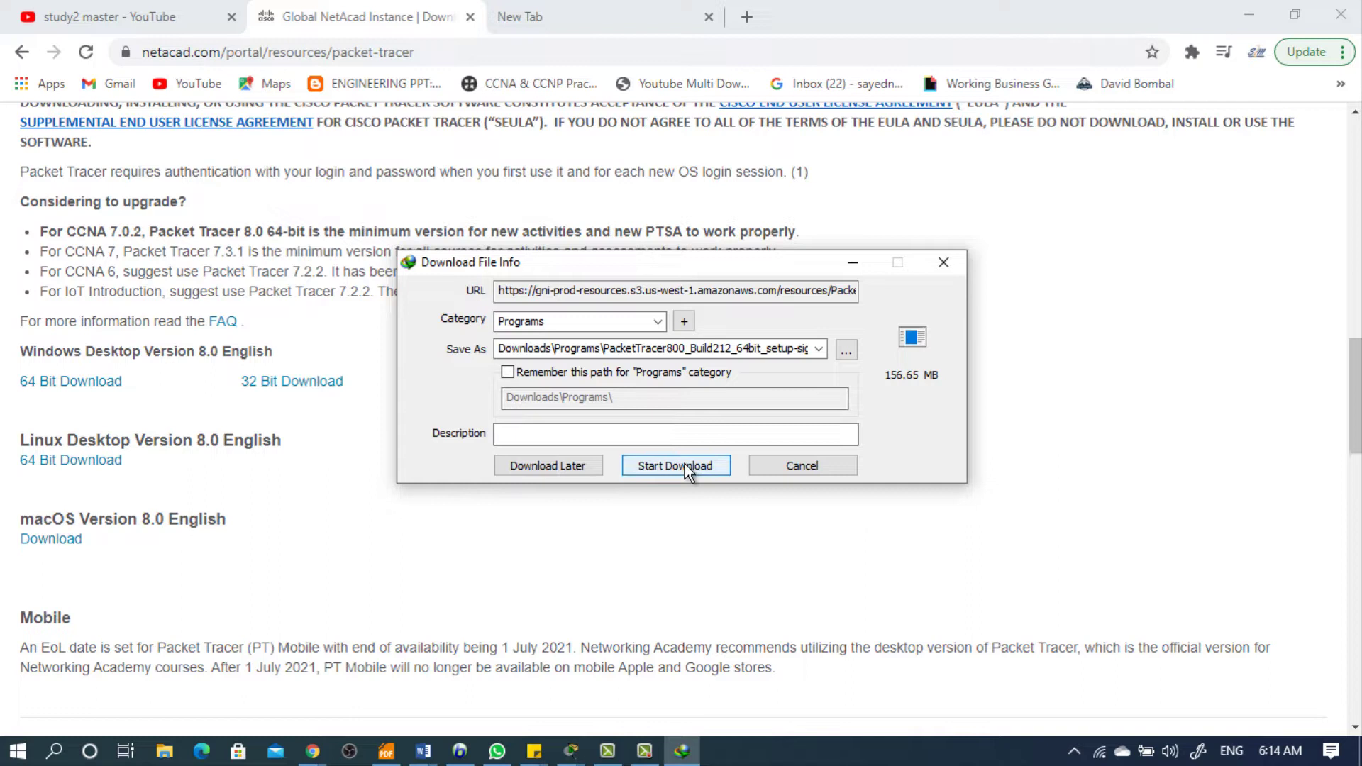
{"action": "left_click", "coordinate": [857, 265]}
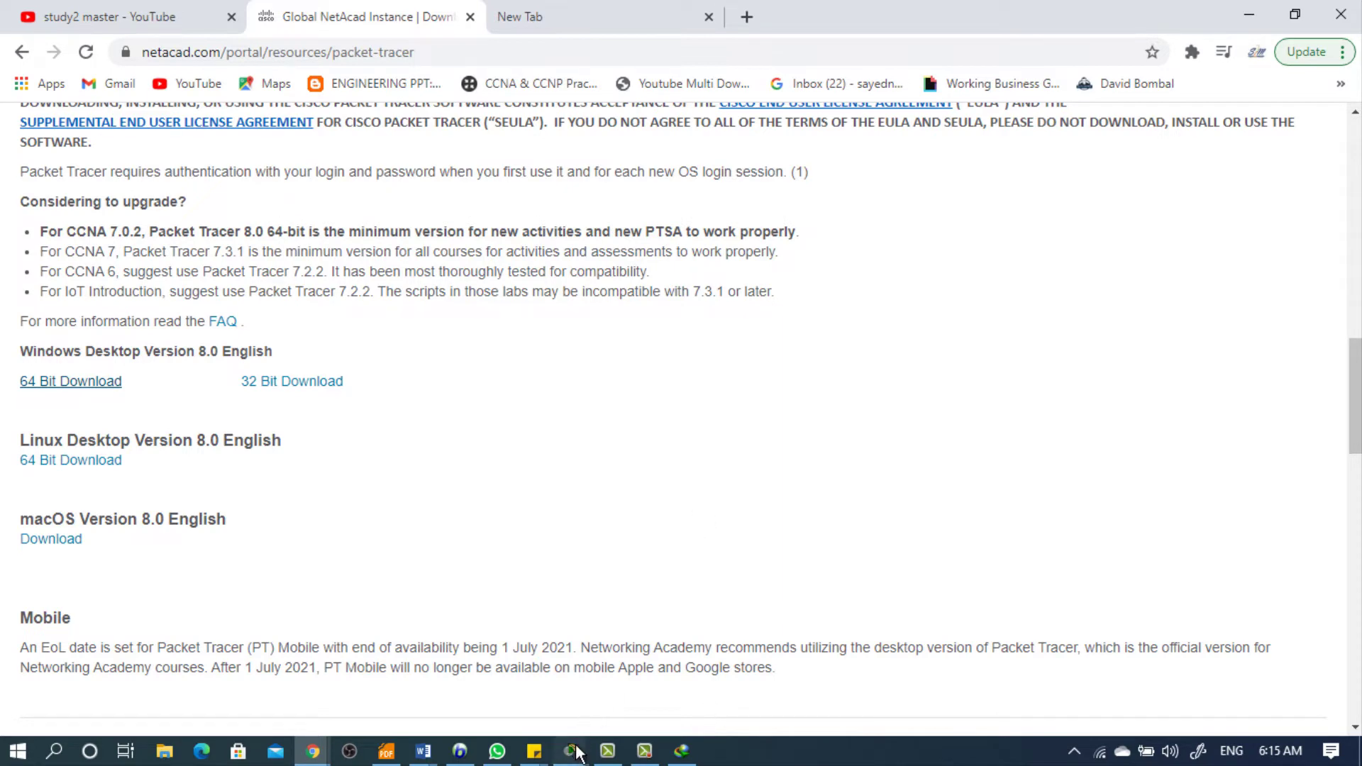
{"action": "mouse_move", "coordinate": [571, 752]}
{"action": "left_click", "coordinate": [341, 693]}
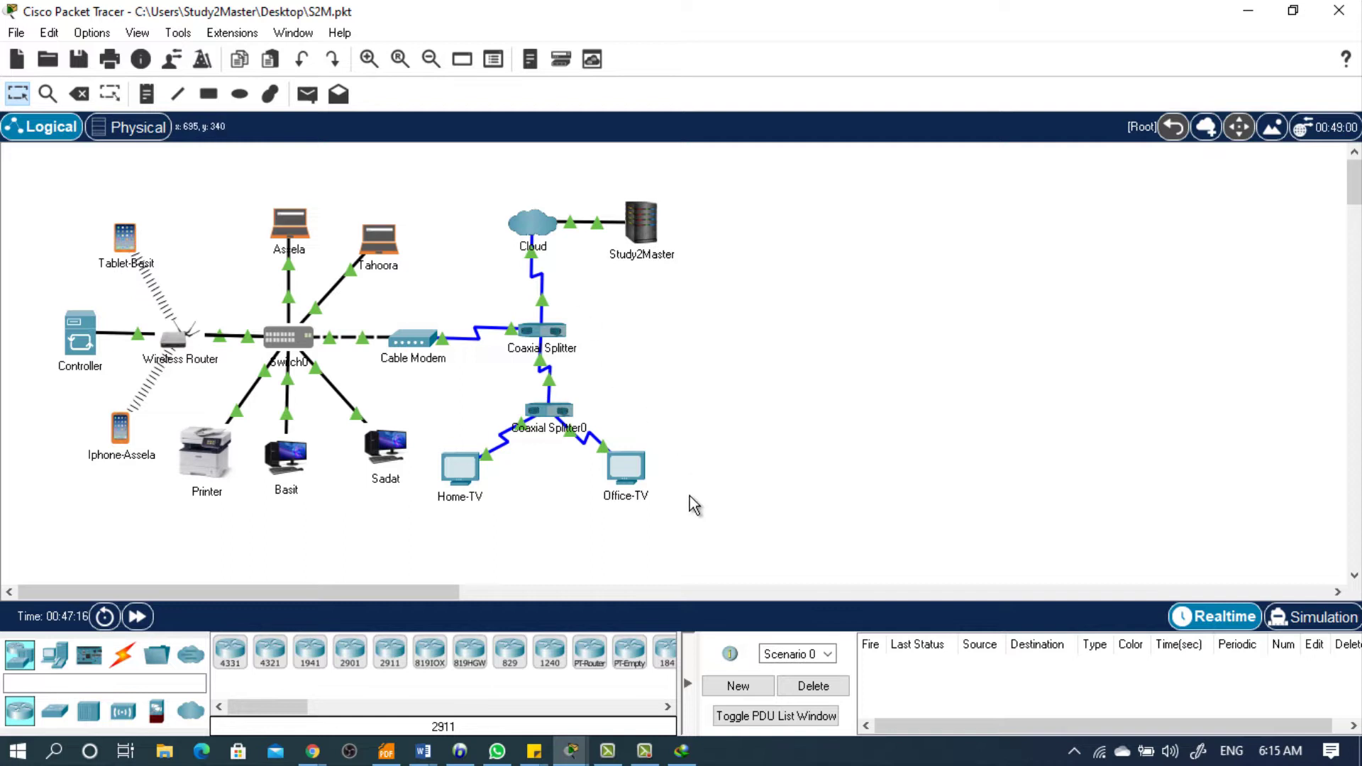
{"action": "mouse_move", "coordinate": [732, 502]}
{"action": "left_mouse_down"}
{"action": "mouse_move", "coordinate": [495, 500]}
{"action": "mouse_move", "coordinate": [441, 418]}
{"action": "left_mouse_up"}
{"action": "left_click", "coordinate": [775, 479]}
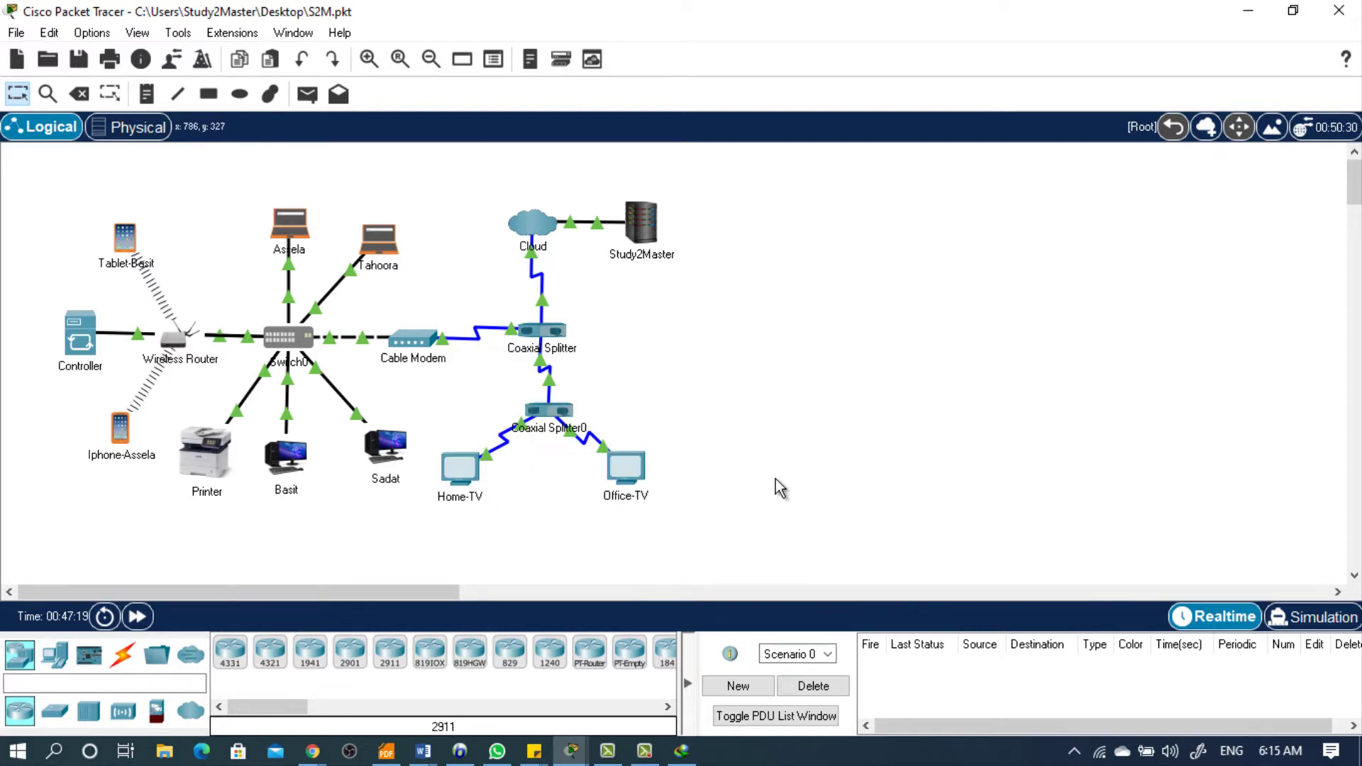
{"action": "left_click", "coordinate": [623, 484]}
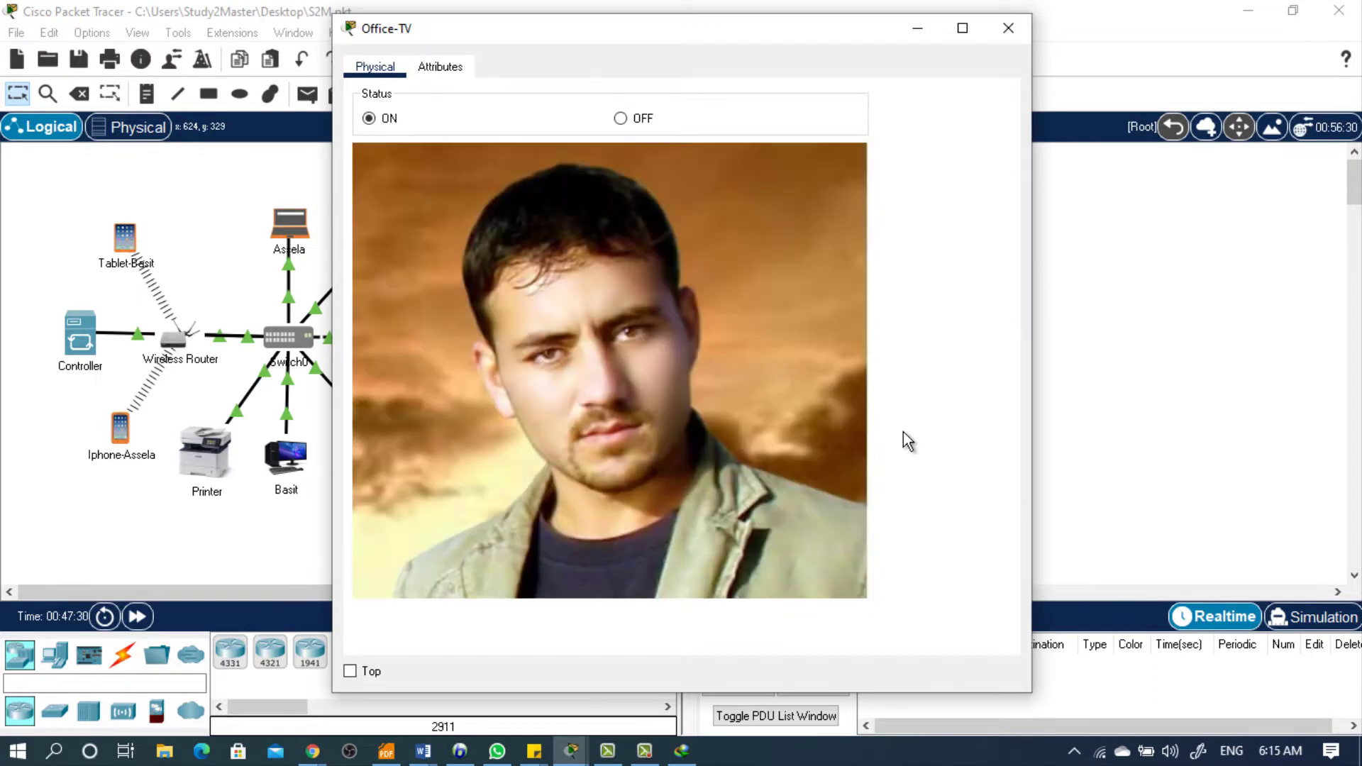
{"action": "left_click", "coordinate": [1008, 29]}
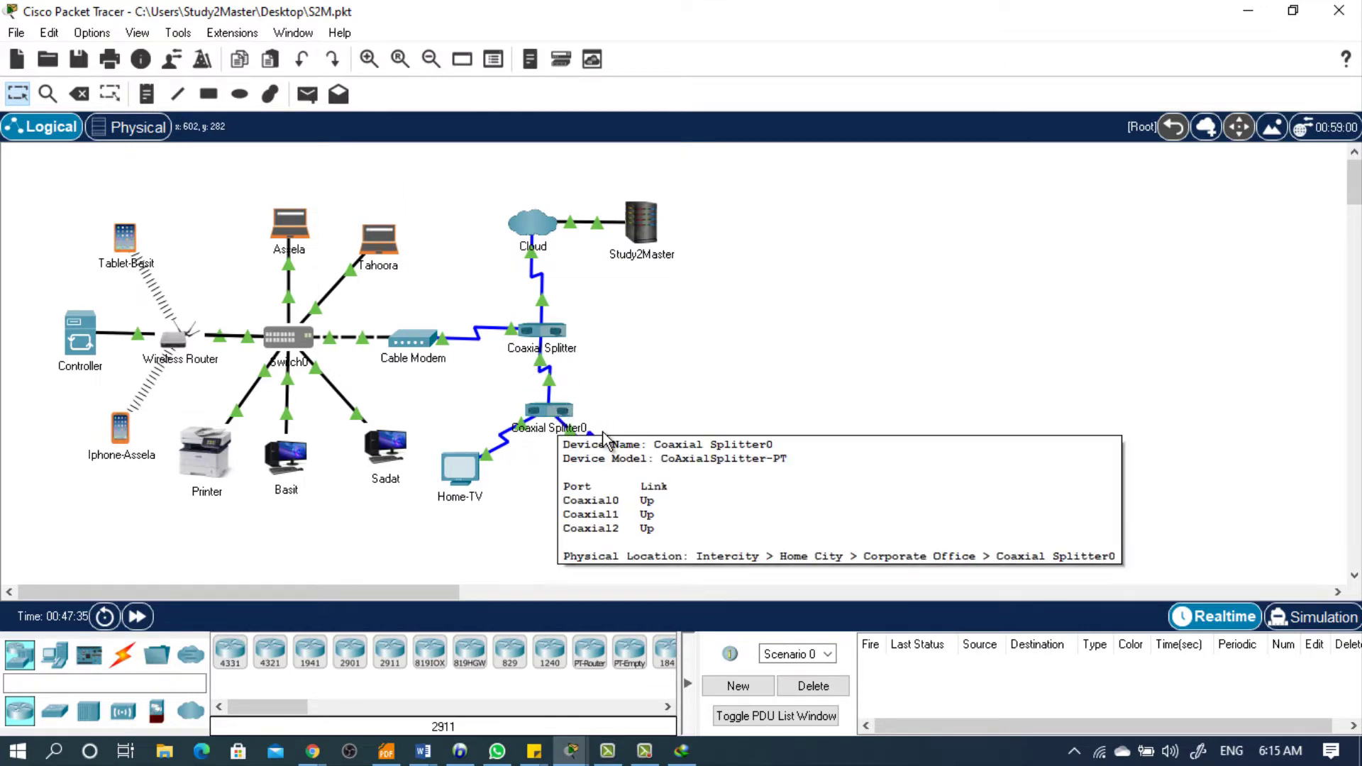
{"action": "left_click", "coordinate": [465, 478]}
{"action": "left_click", "coordinate": [1007, 29]}
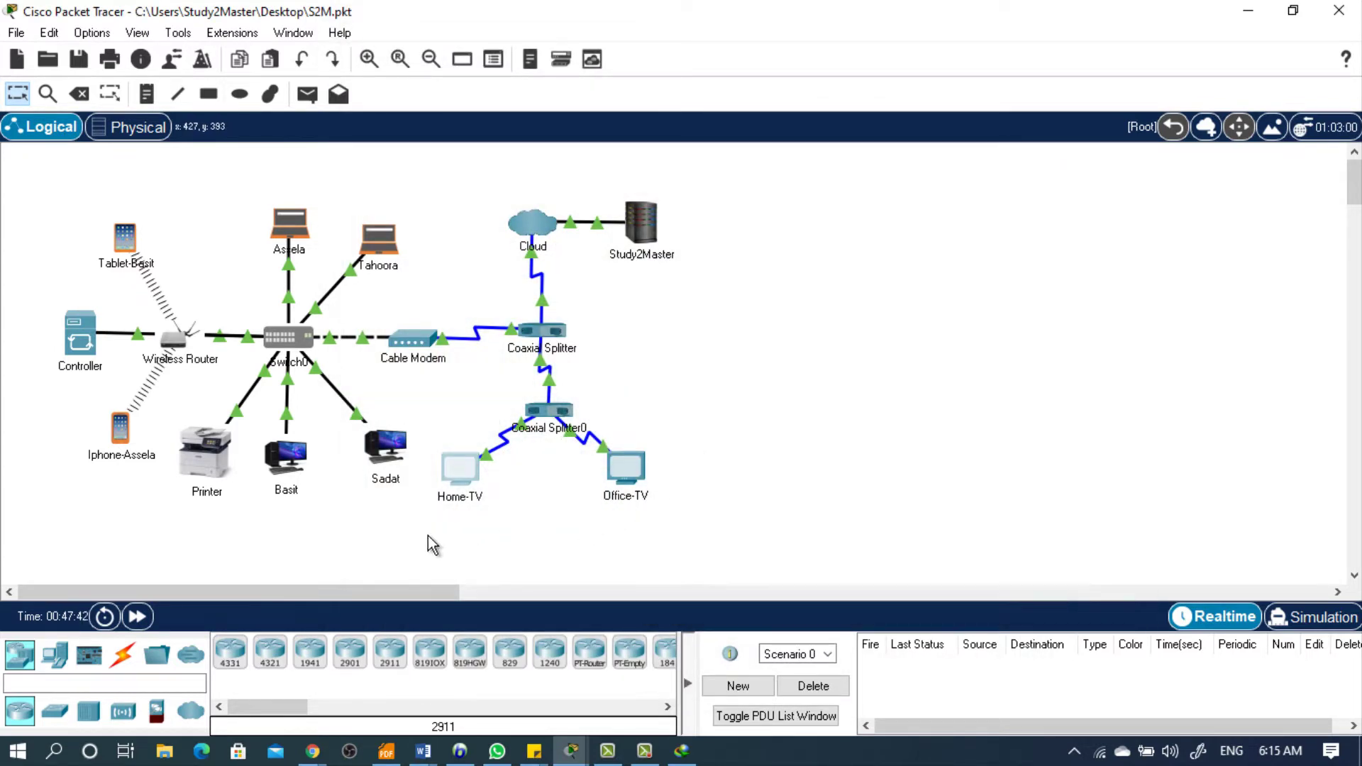
{"action": "left_click_drag", "start_coordinate": [240, 178], "coordinate": [422, 289]}
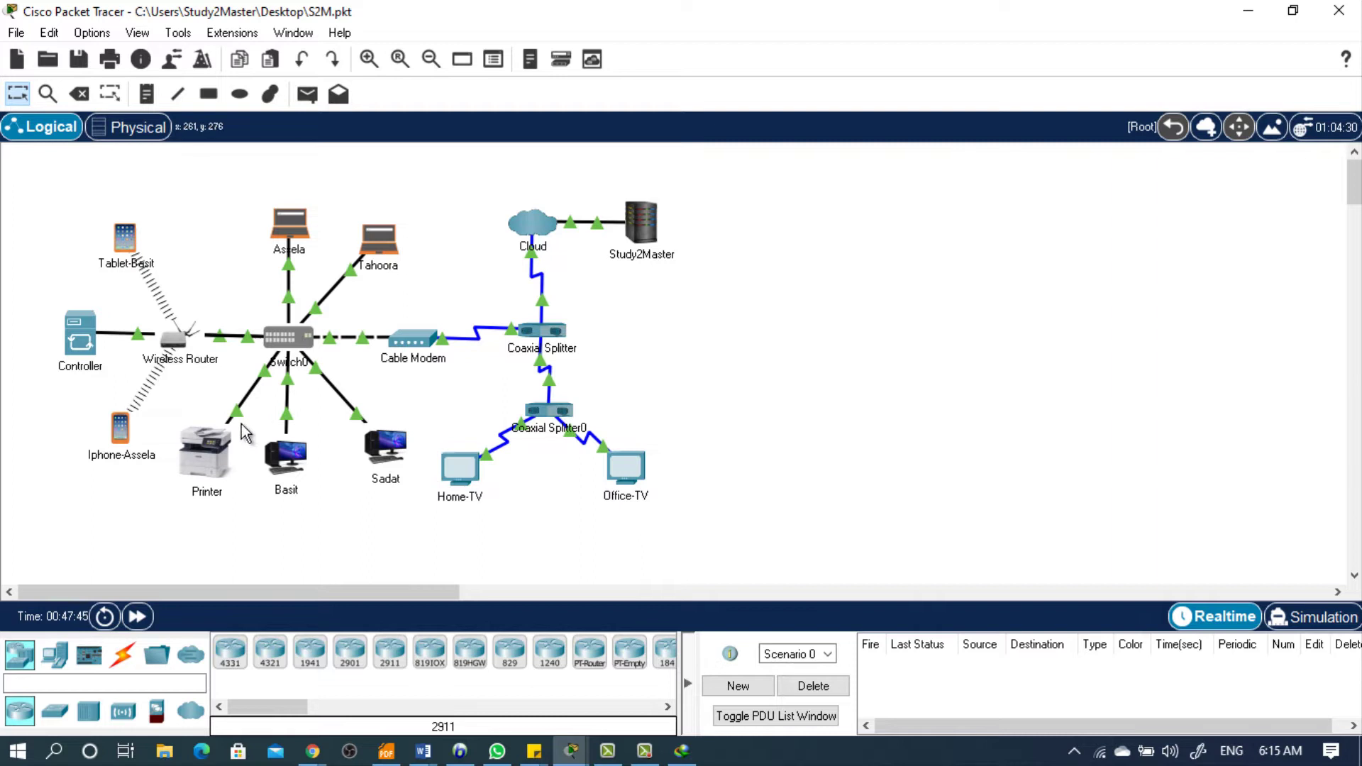
{"action": "left_click_drag", "start_coordinate": [192, 399], "coordinate": [422, 528]}
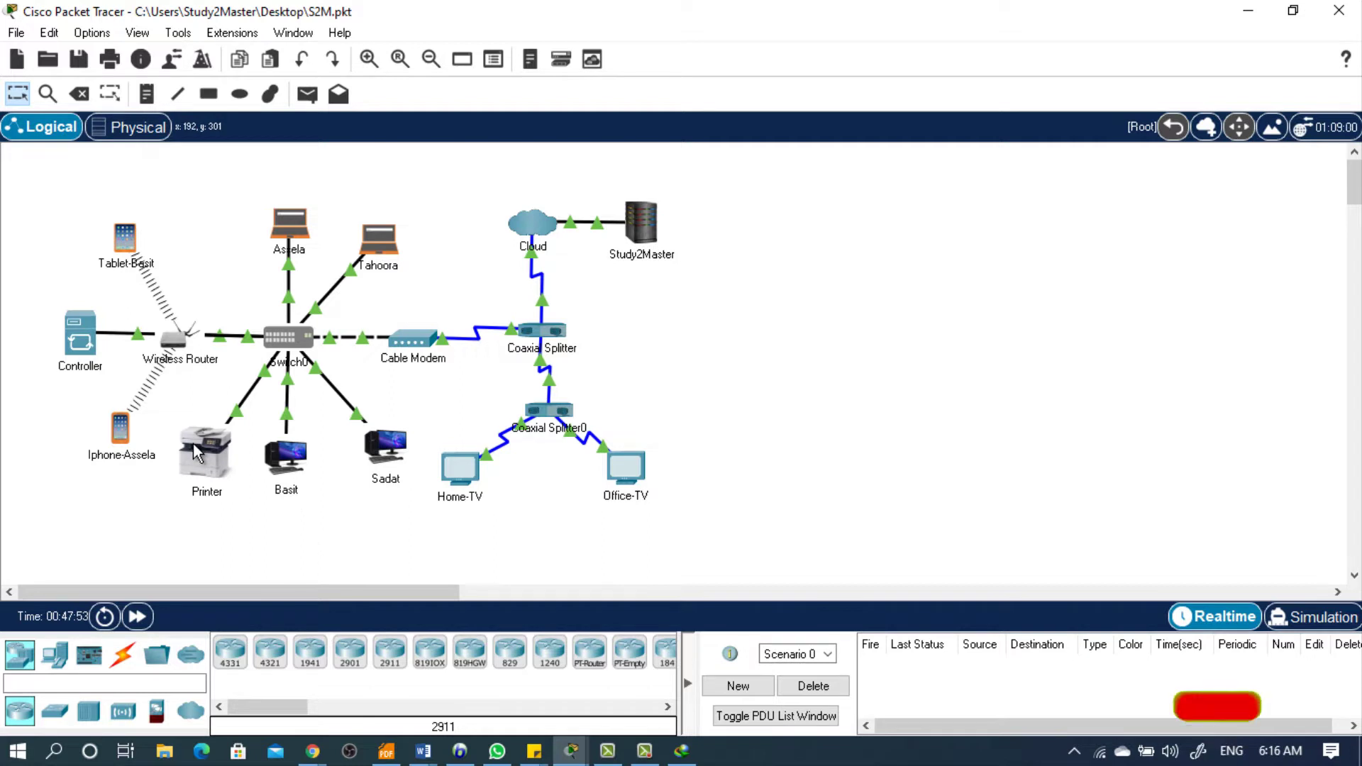
{"action": "left_click", "coordinate": [128, 137]}
{"action": "left_click", "coordinate": [317, 418]}
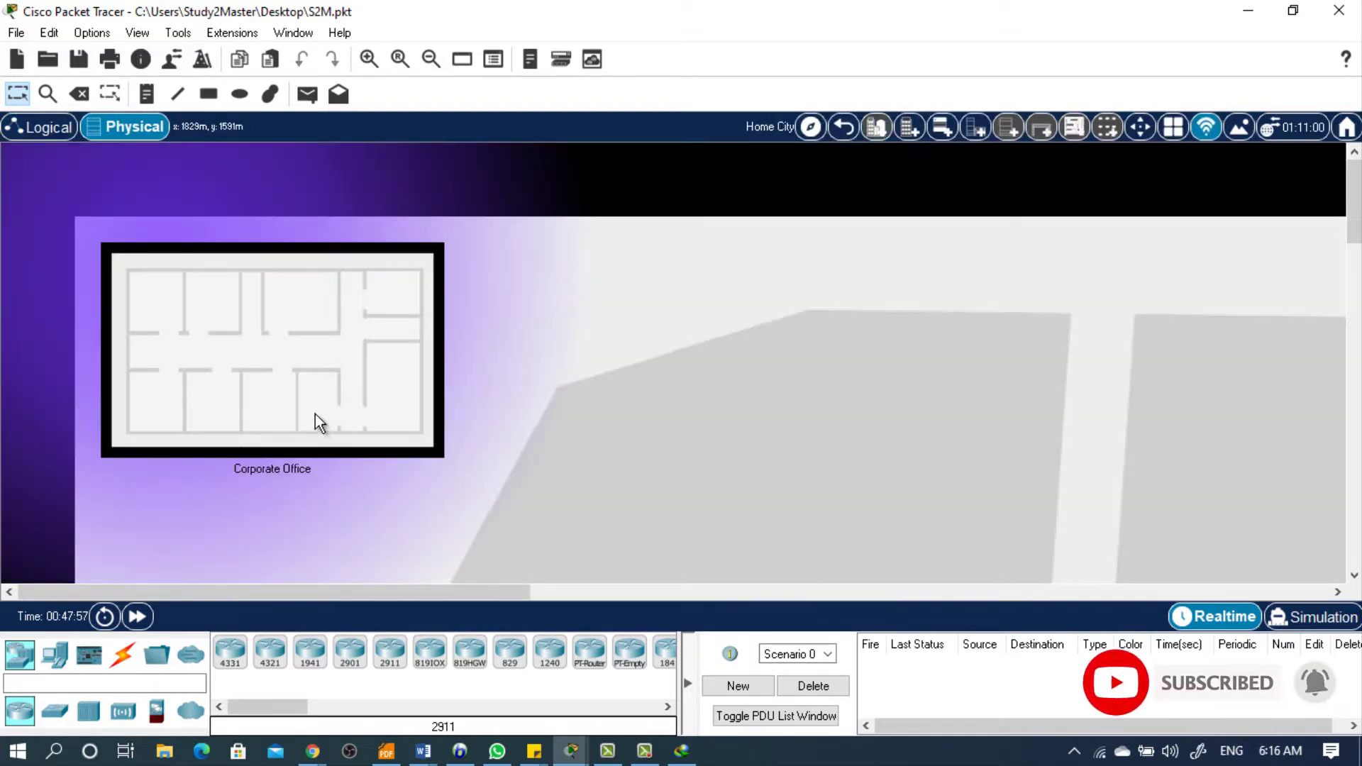
{"action": "left_click", "coordinate": [193, 334]}
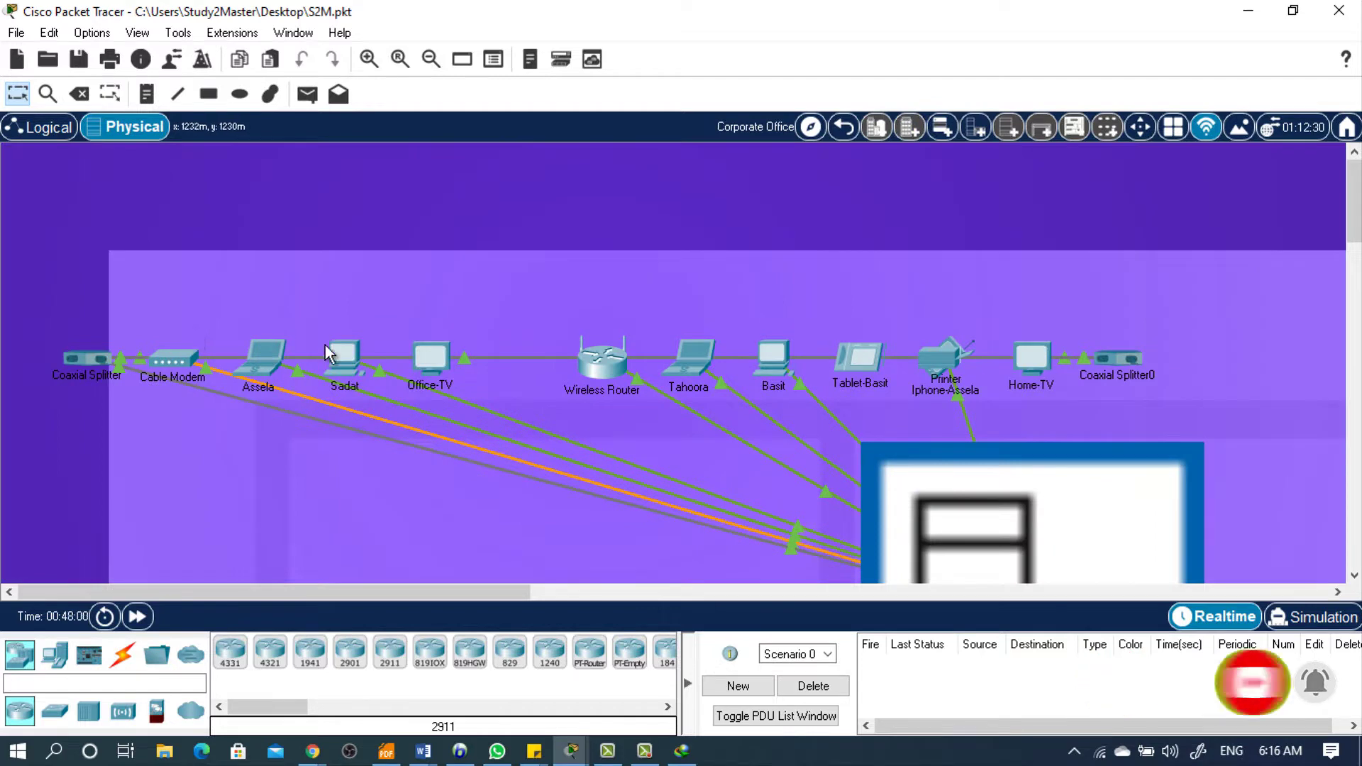
{"action": "scroll", "coordinate": [510, 397], "scroll_direction": "down", "scroll_amount": 2}
{"action": "scroll", "coordinate": [511, 398], "scroll_direction": "down", "scroll_amount": 4}
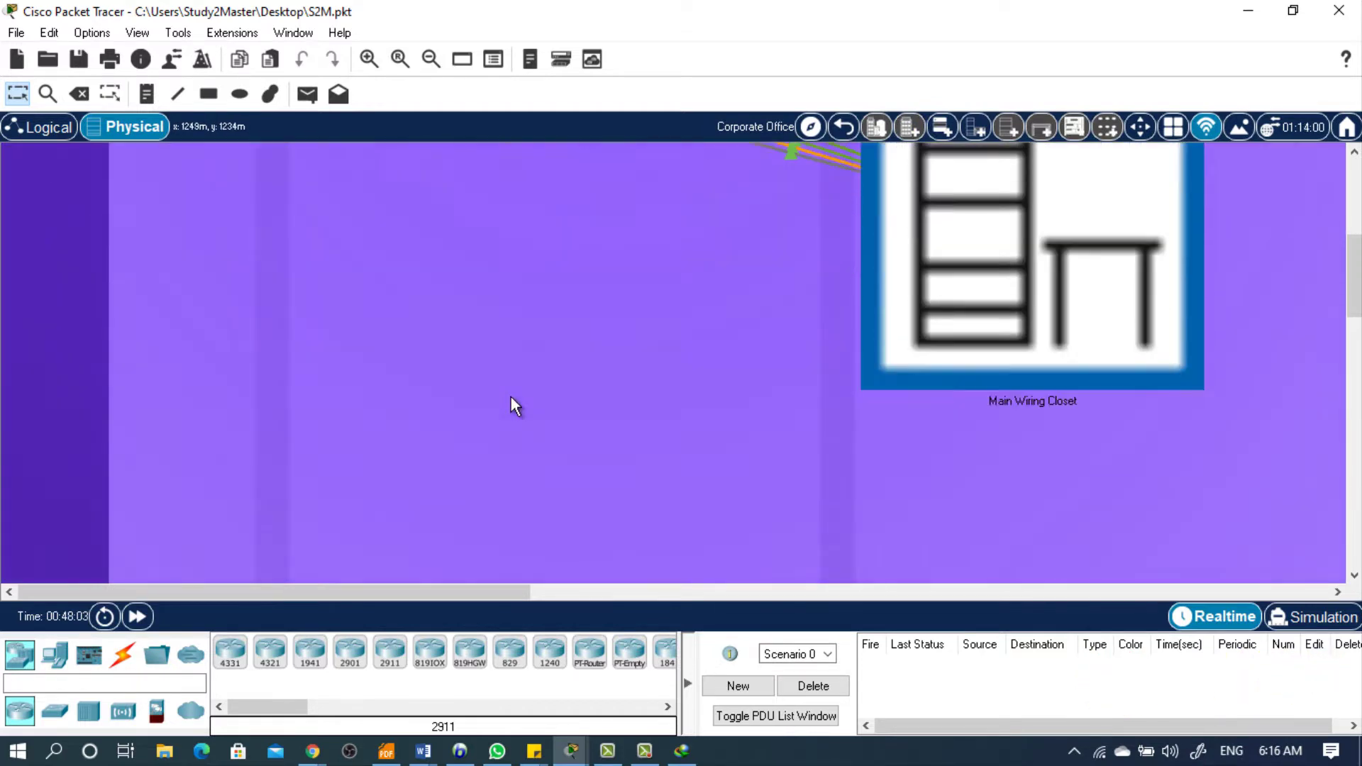
{"action": "scroll", "coordinate": [510, 397], "scroll_direction": "up", "scroll_amount": 2}
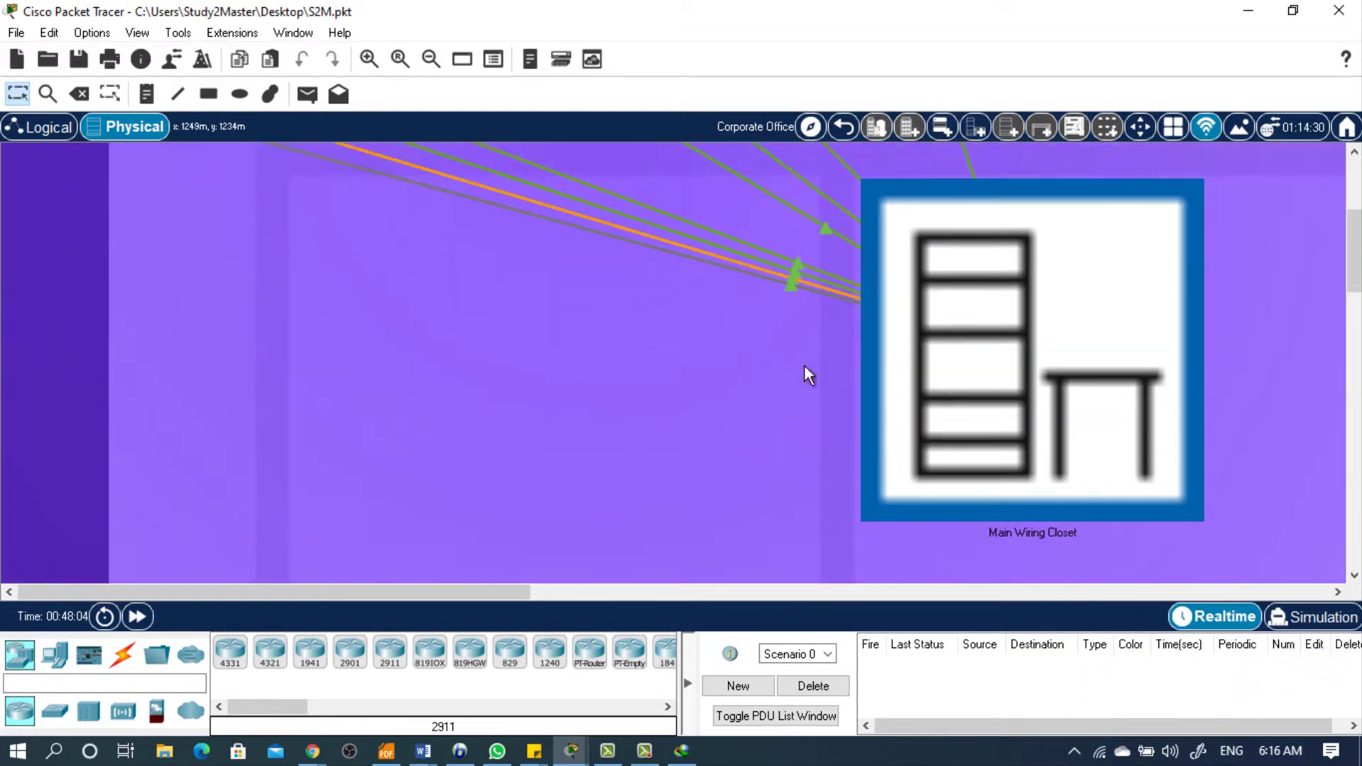
{"action": "left_click", "coordinate": [937, 307]}
{"action": "scroll", "coordinate": [433, 404], "scroll_direction": "down", "scroll_amount": 2}
{"action": "scroll", "coordinate": [434, 403], "scroll_direction": "down", "scroll_amount": 1}
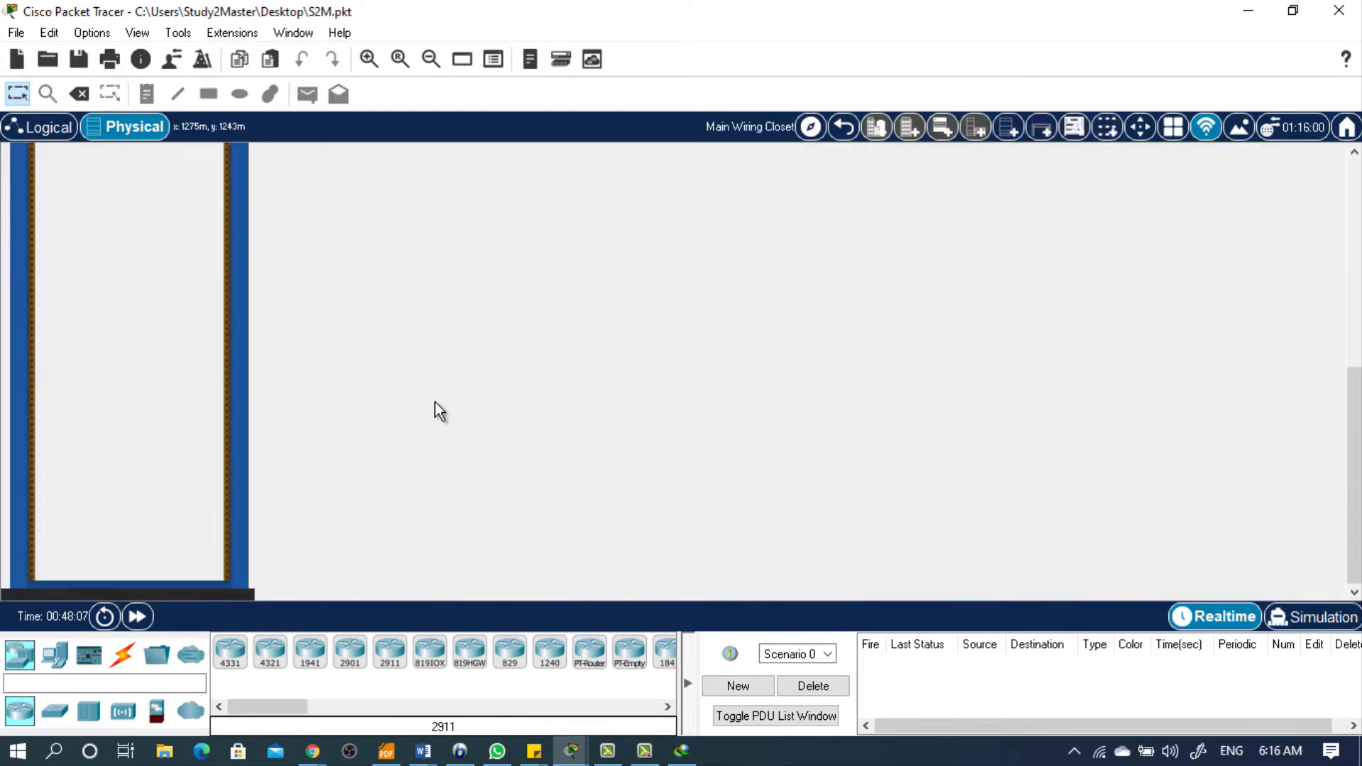
{"action": "scroll", "coordinate": [436, 402], "scroll_direction": "up", "scroll_amount": 5}
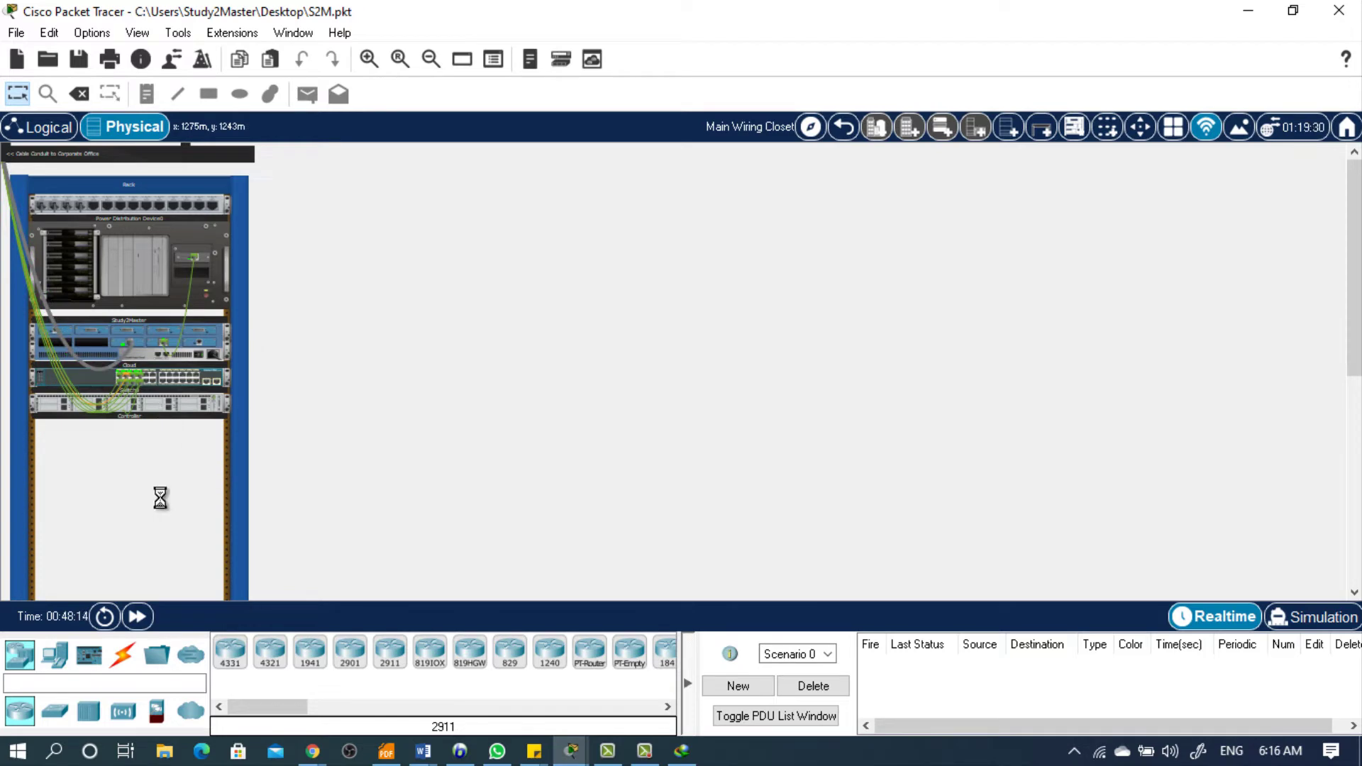
{"action": "left_click_drag", "start_coordinate": [159, 379], "coordinate": [161, 428]}
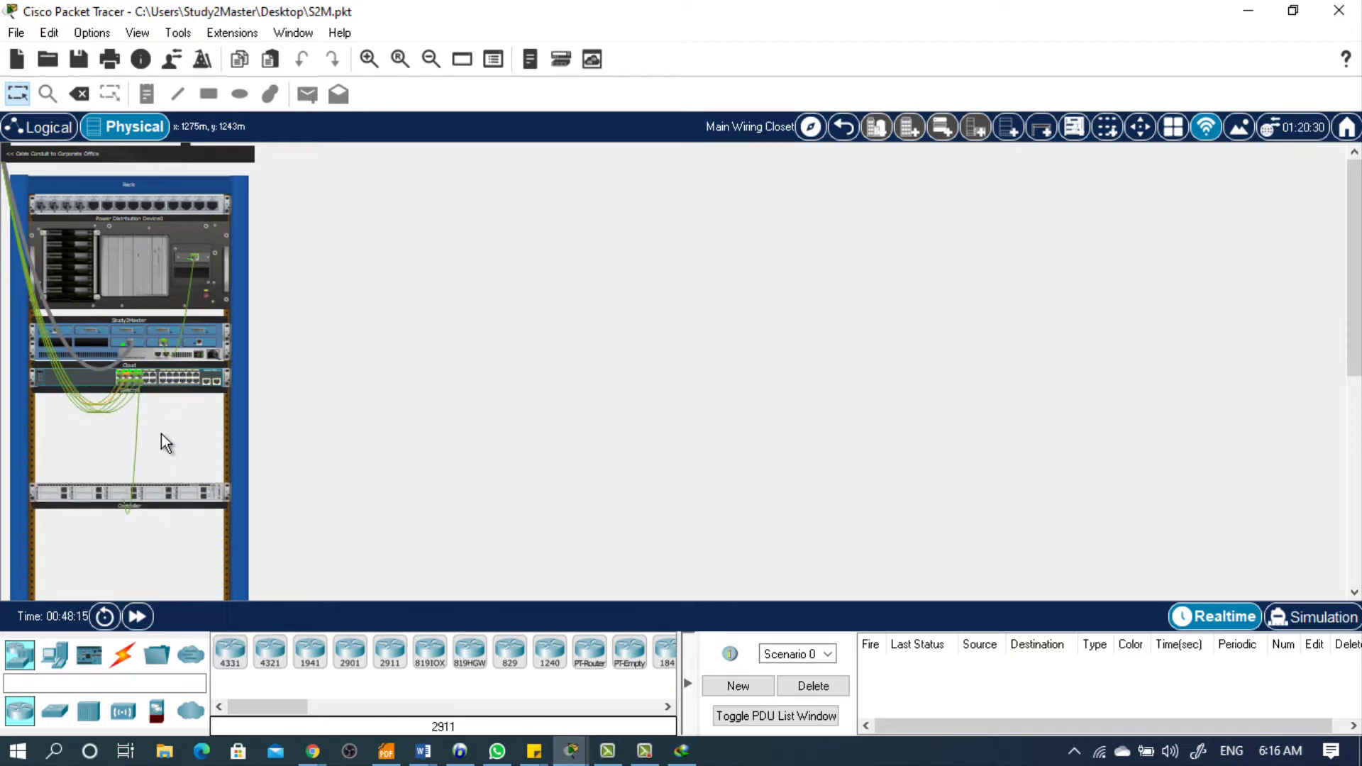
{"action": "mouse_move", "coordinate": [171, 352]}
{"action": "left_mouse_down"}
{"action": "mouse_move", "coordinate": [176, 386]}
{"action": "mouse_move", "coordinate": [165, 378]}
{"action": "left_mouse_up"}
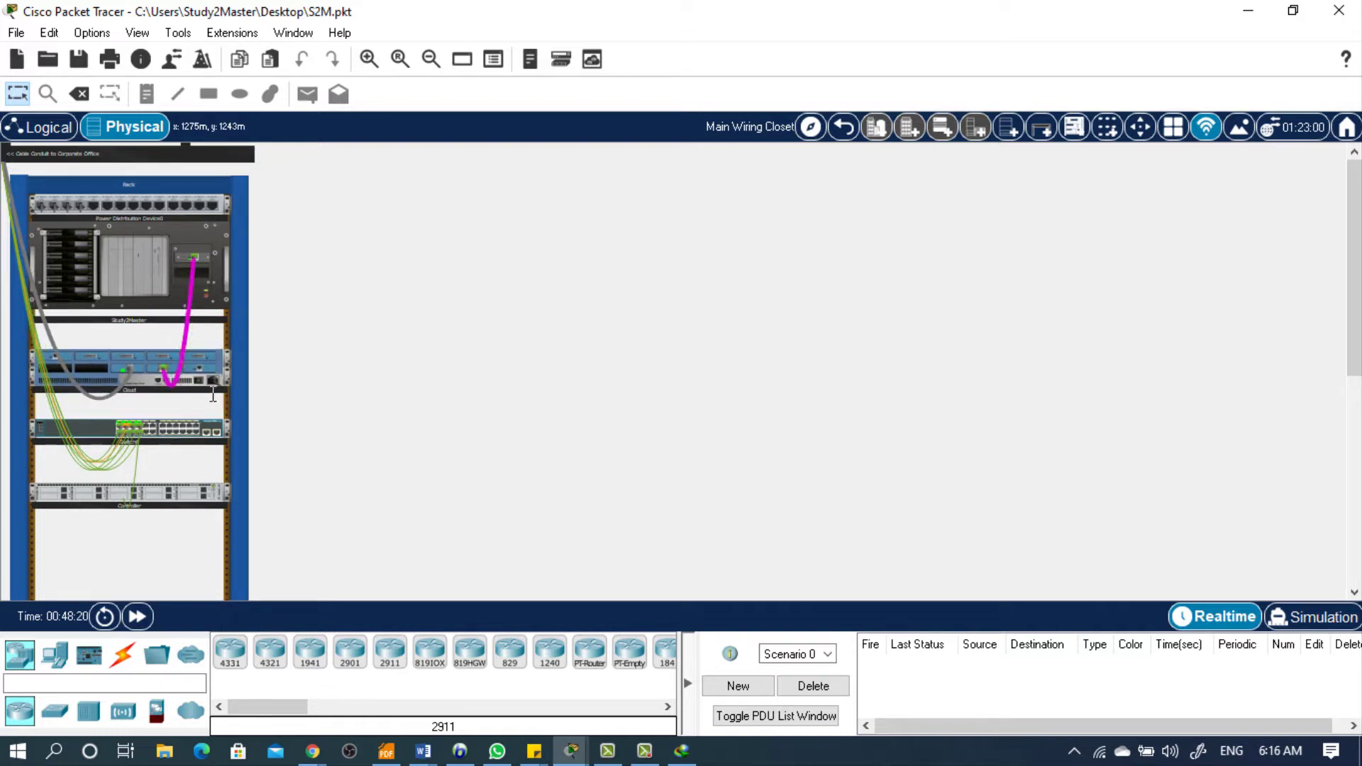
Inspect the rack device's front view, then use Color Cable to make the front rack cable blue
{"action": "right_click", "coordinate": [148, 268]}
{"action": "left_click", "coordinate": [176, 279]}
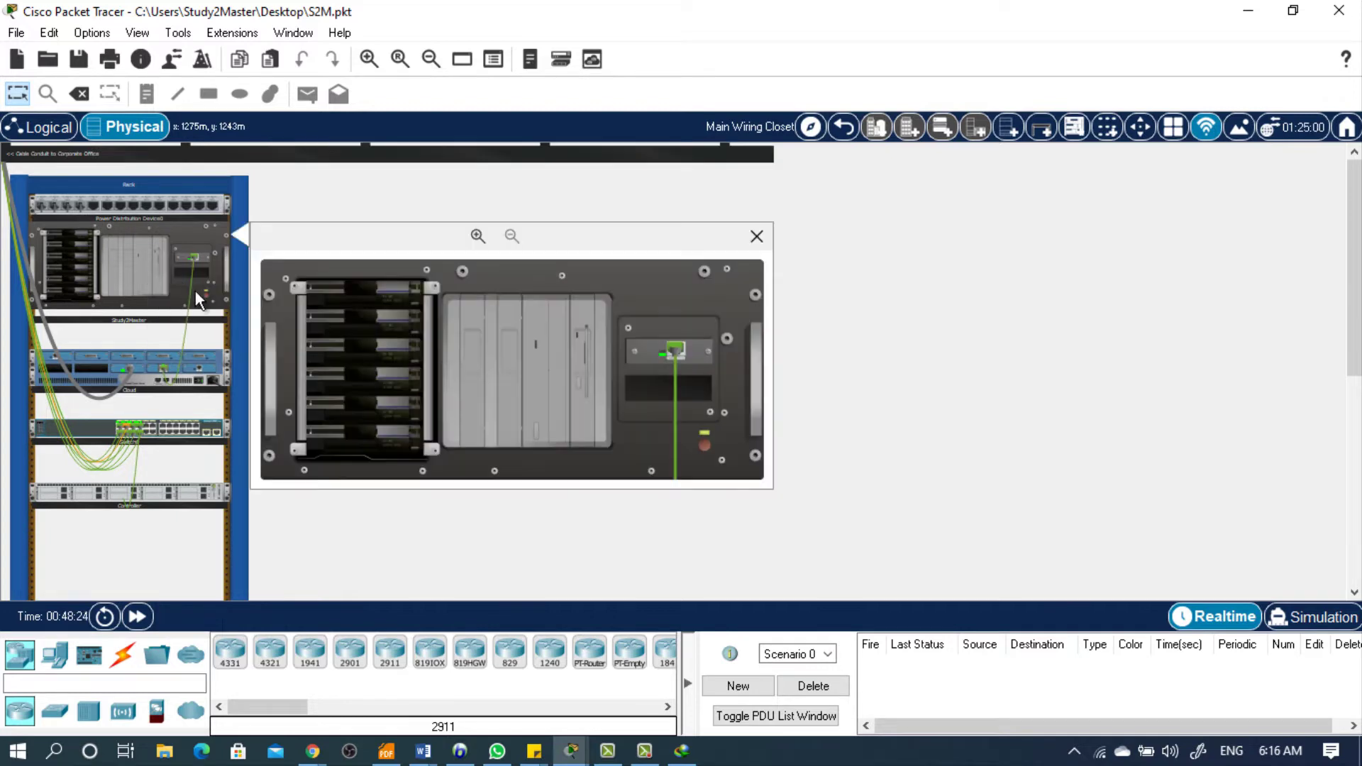
{"action": "left_click", "coordinate": [189, 323]}
{"action": "right_click", "coordinate": [188, 322]}
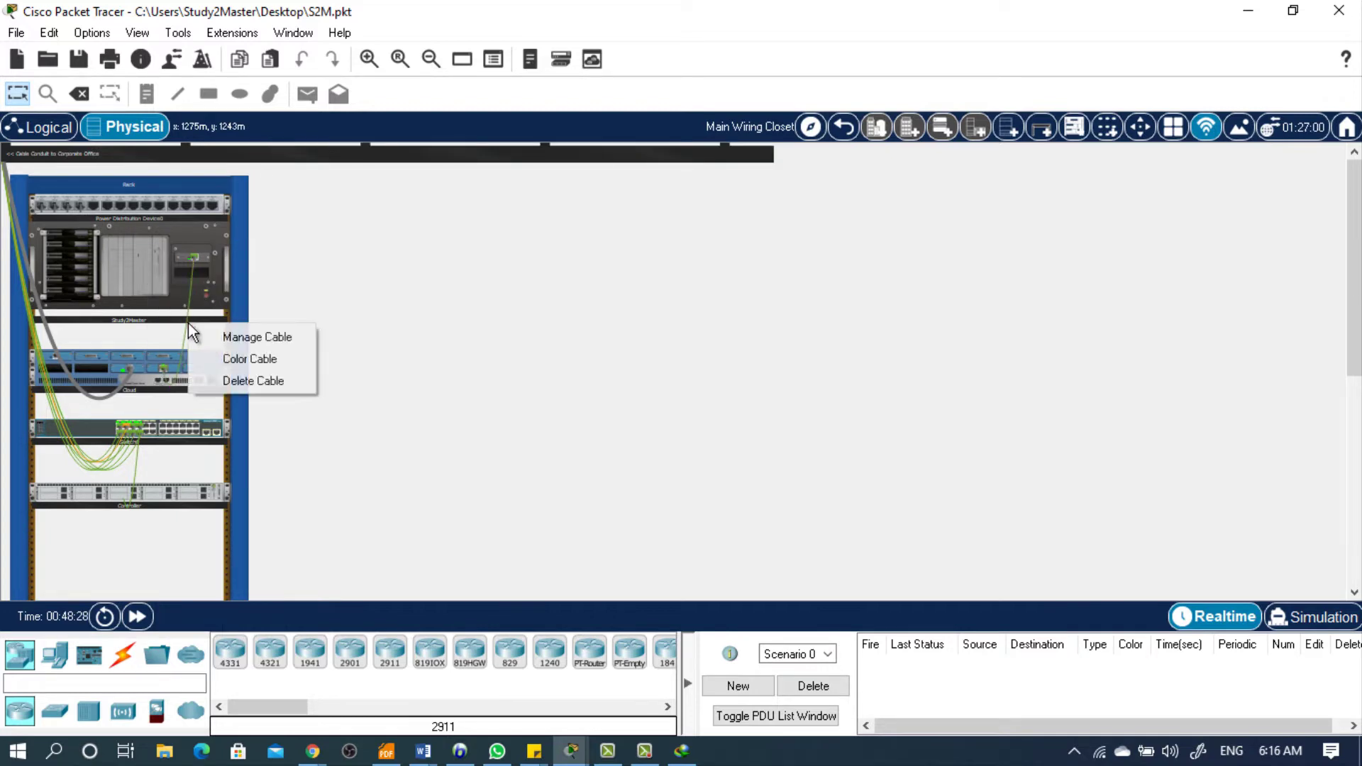
{"action": "left_click", "coordinate": [224, 359]}
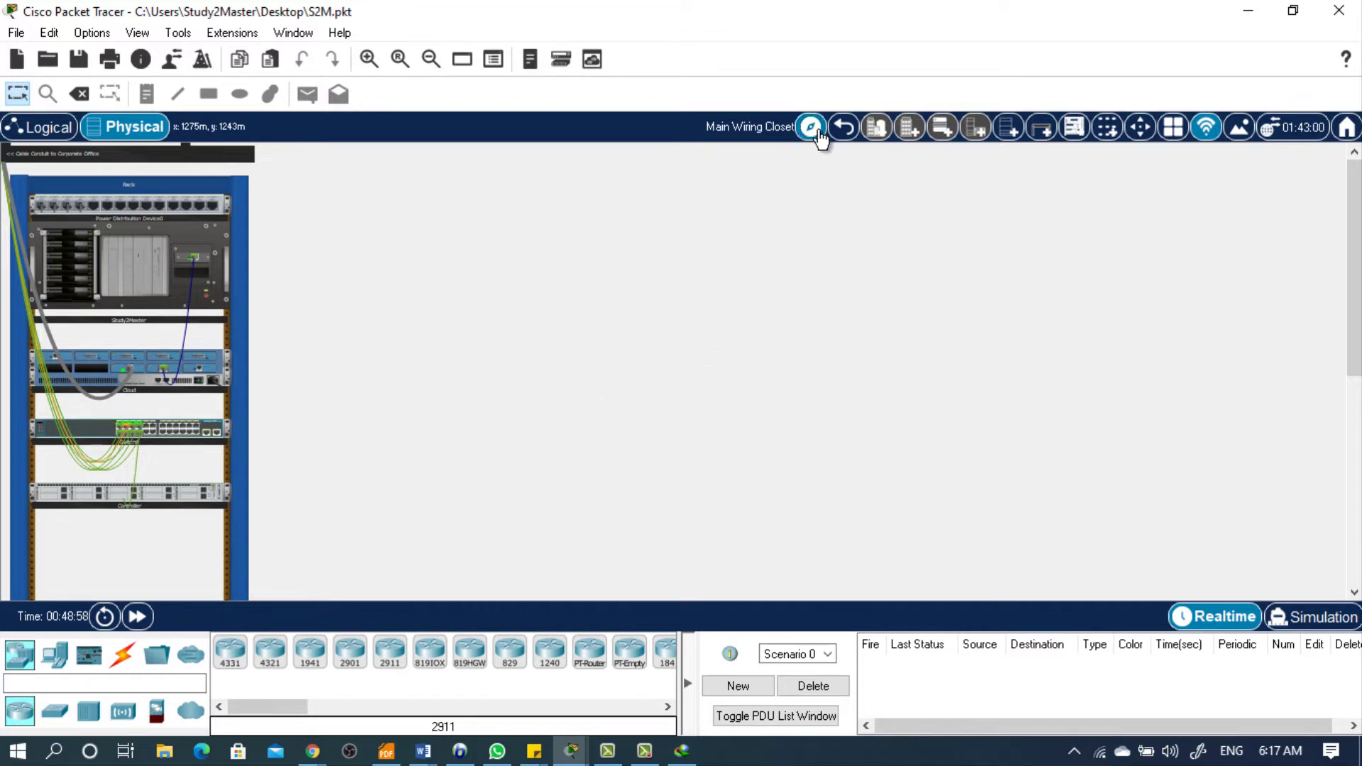
{"action": "left_click", "coordinate": [1037, 137]}
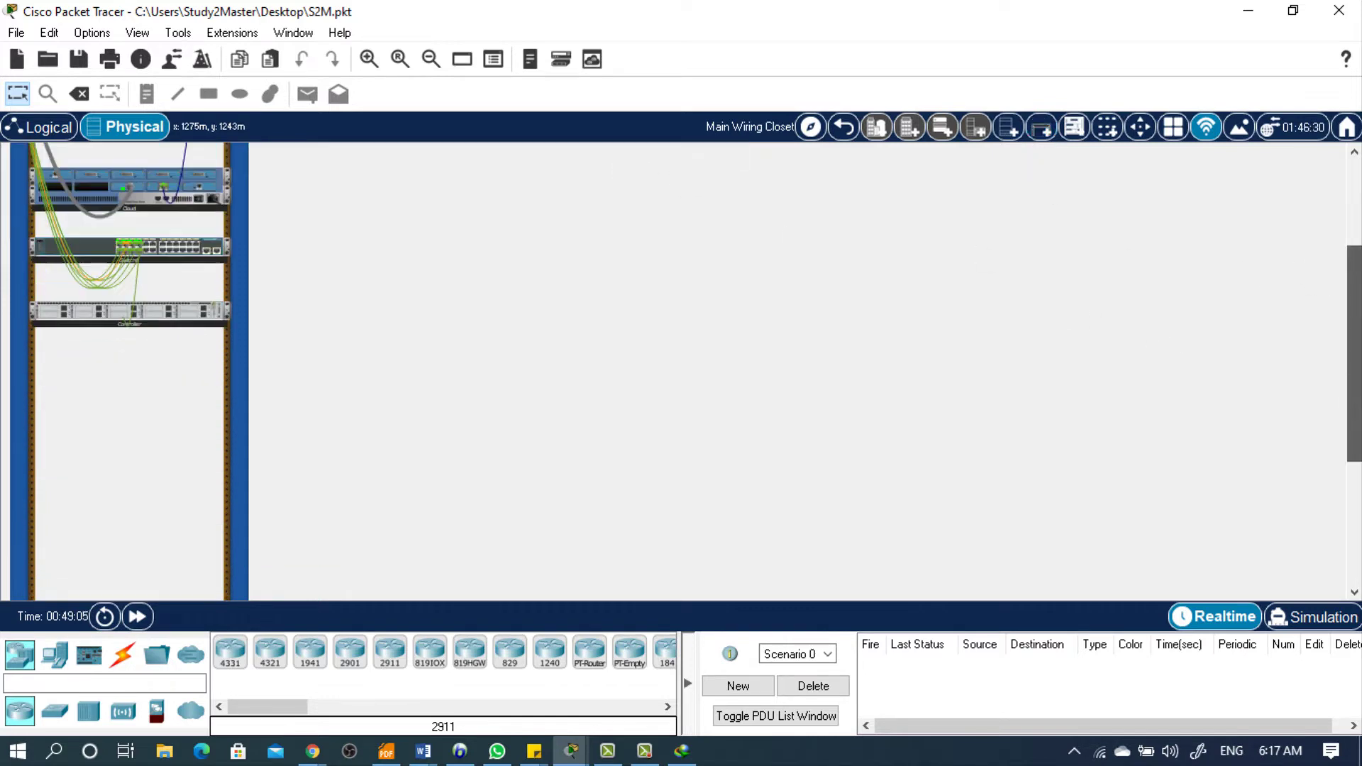
{"action": "mouse_move", "coordinate": [1353, 267]}
{"action": "left_mouse_down"}
{"action": "mouse_move", "coordinate": [1353, 475]}
{"action": "mouse_move", "coordinate": [1354, 267]}
{"action": "left_mouse_up"}
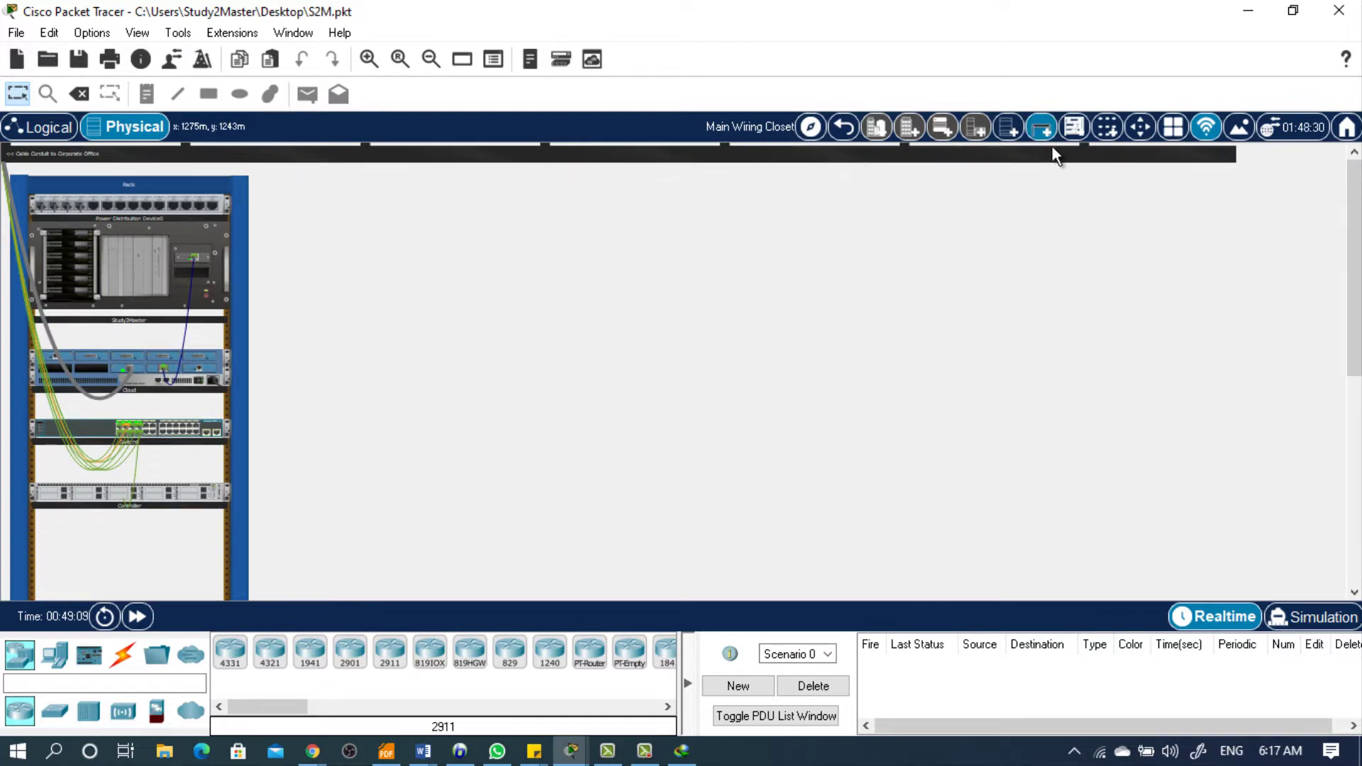
{"action": "scroll", "coordinate": [1325, 249], "scroll_direction": "down", "scroll_amount": 5}
{"action": "scroll", "coordinate": [1318, 183], "scroll_direction": "up", "scroll_amount": 5}
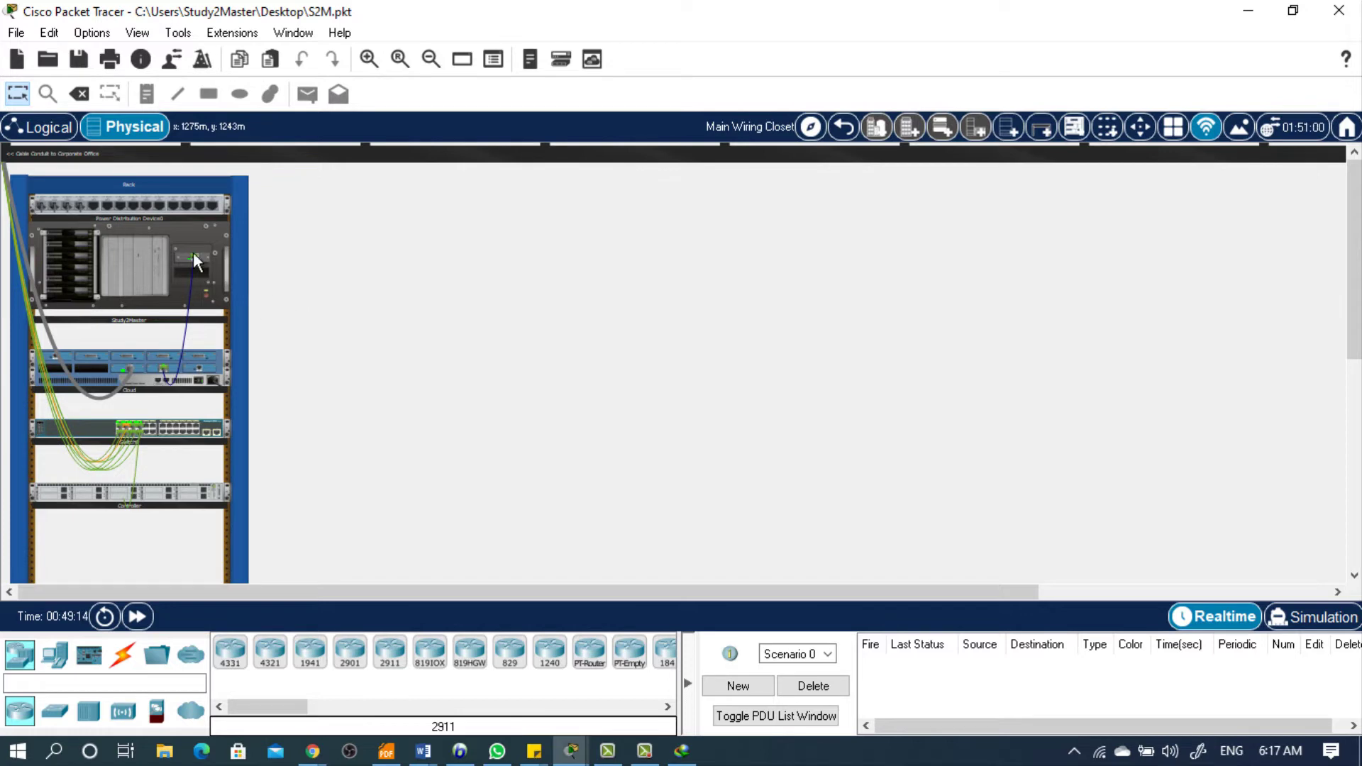
Open and enlarge Physical Locations, select the Rack, and dismiss the move-not-allowed warning
{"action": "left_click", "coordinate": [811, 128]}
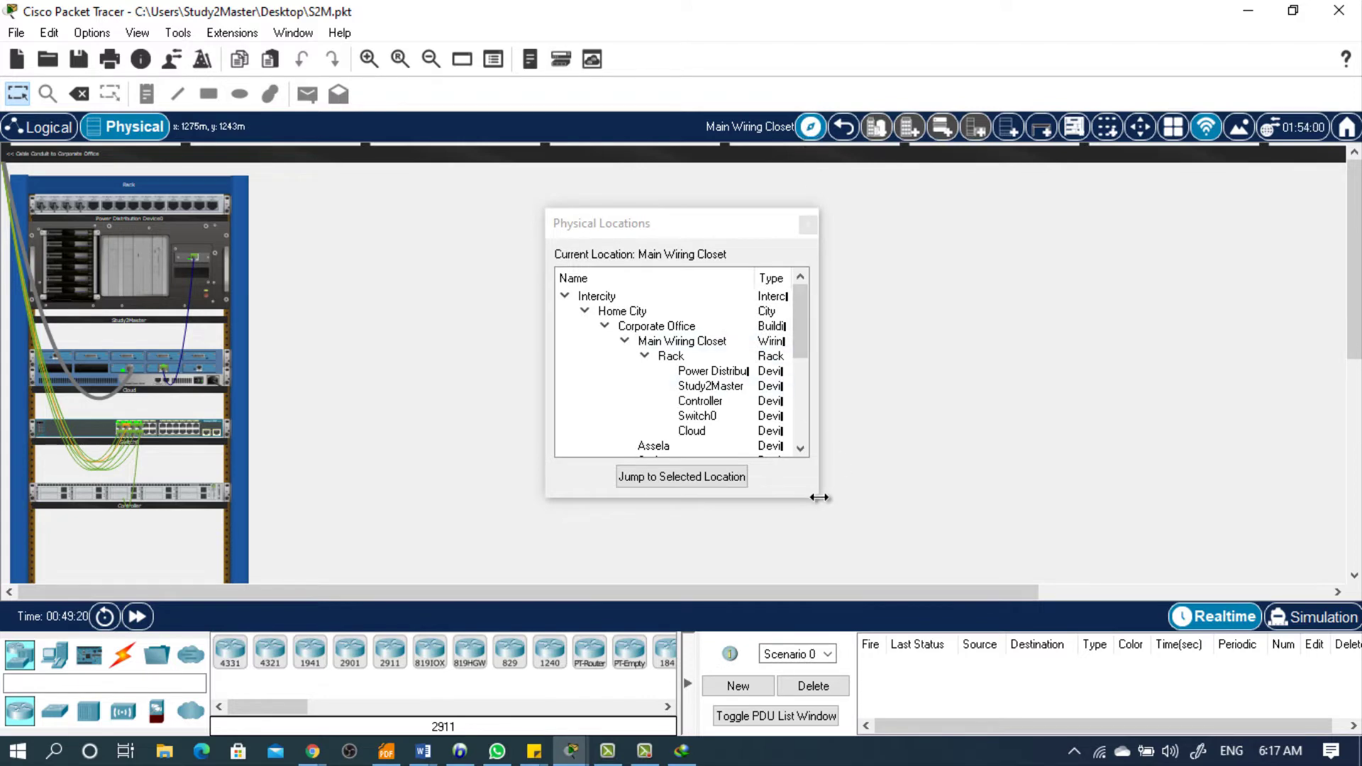
{"action": "left_click_drag", "start_coordinate": [819, 498], "coordinate": [1046, 500]}
{"action": "mouse_move", "coordinate": [901, 502]}
{"action": "left_mouse_down"}
{"action": "mouse_move", "coordinate": [805, 426]}
{"action": "mouse_move", "coordinate": [697, 465]}
{"action": "left_mouse_up"}
{"action": "left_click_drag", "start_coordinate": [883, 465], "coordinate": [887, 555]}
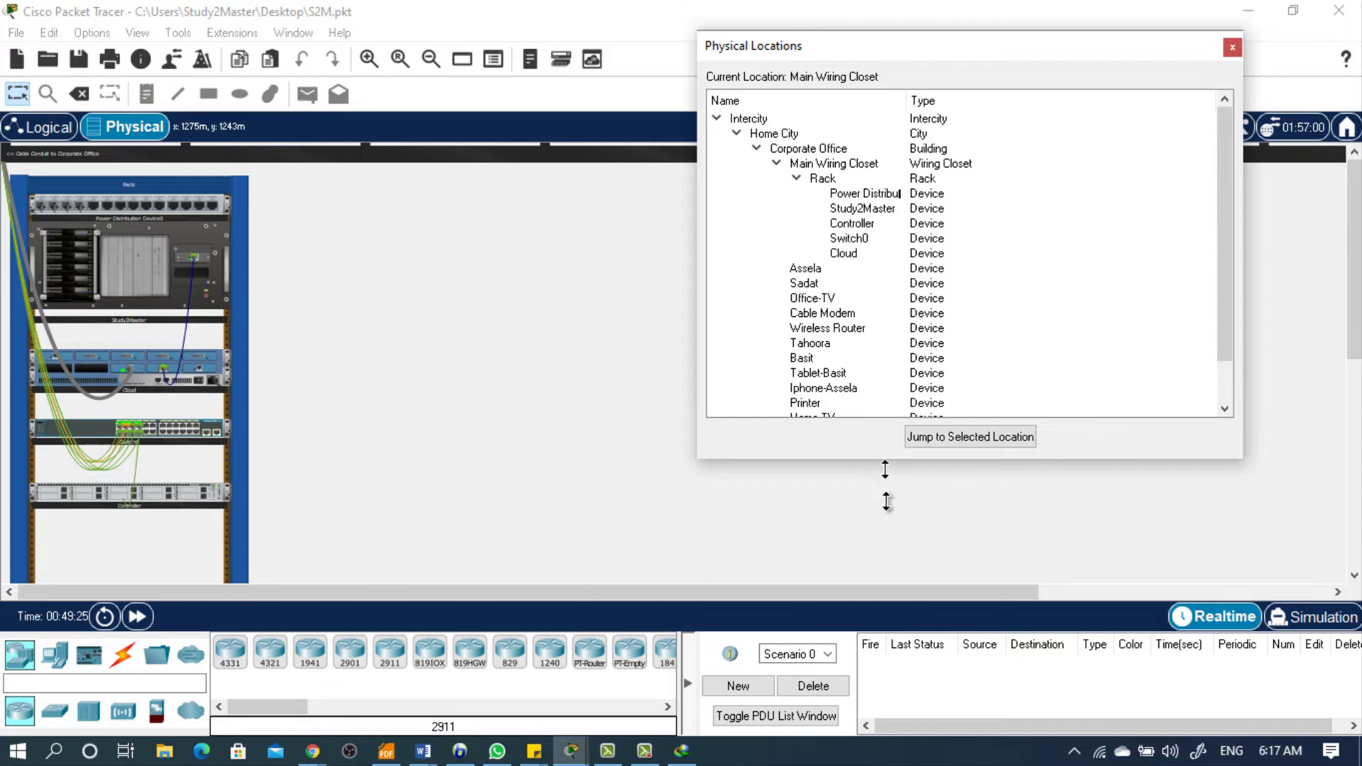
{"action": "left_click", "coordinate": [821, 182]}
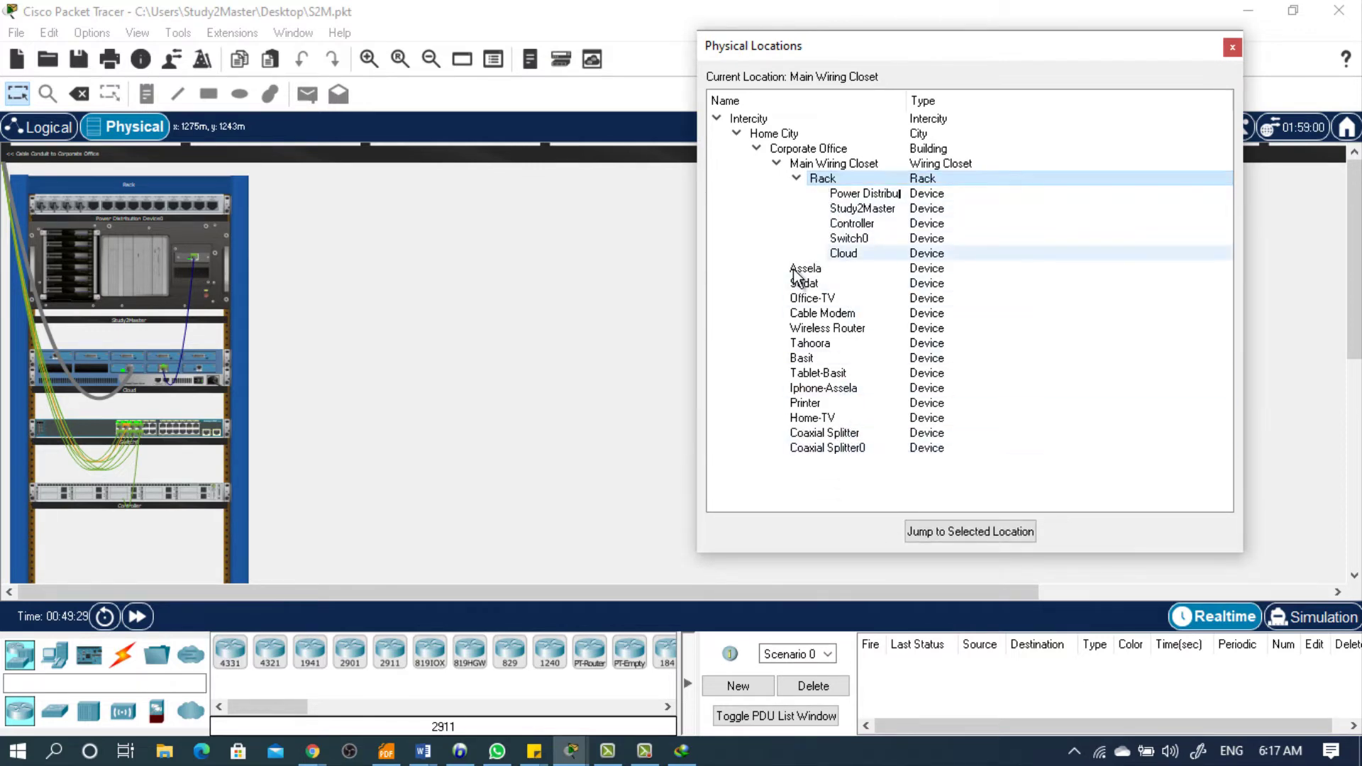
{"action": "left_click_drag", "start_coordinate": [792, 270], "coordinate": [830, 181]}
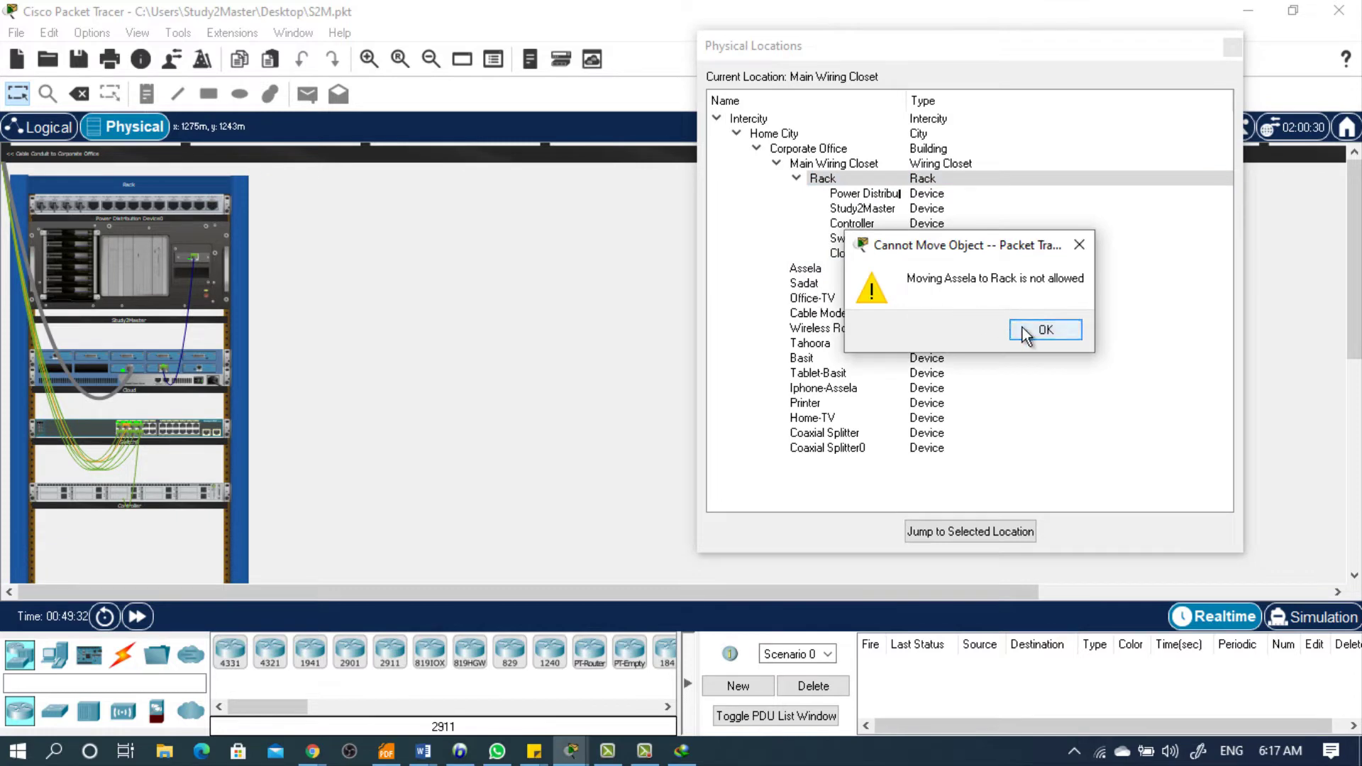
{"action": "left_click", "coordinate": [1023, 328]}
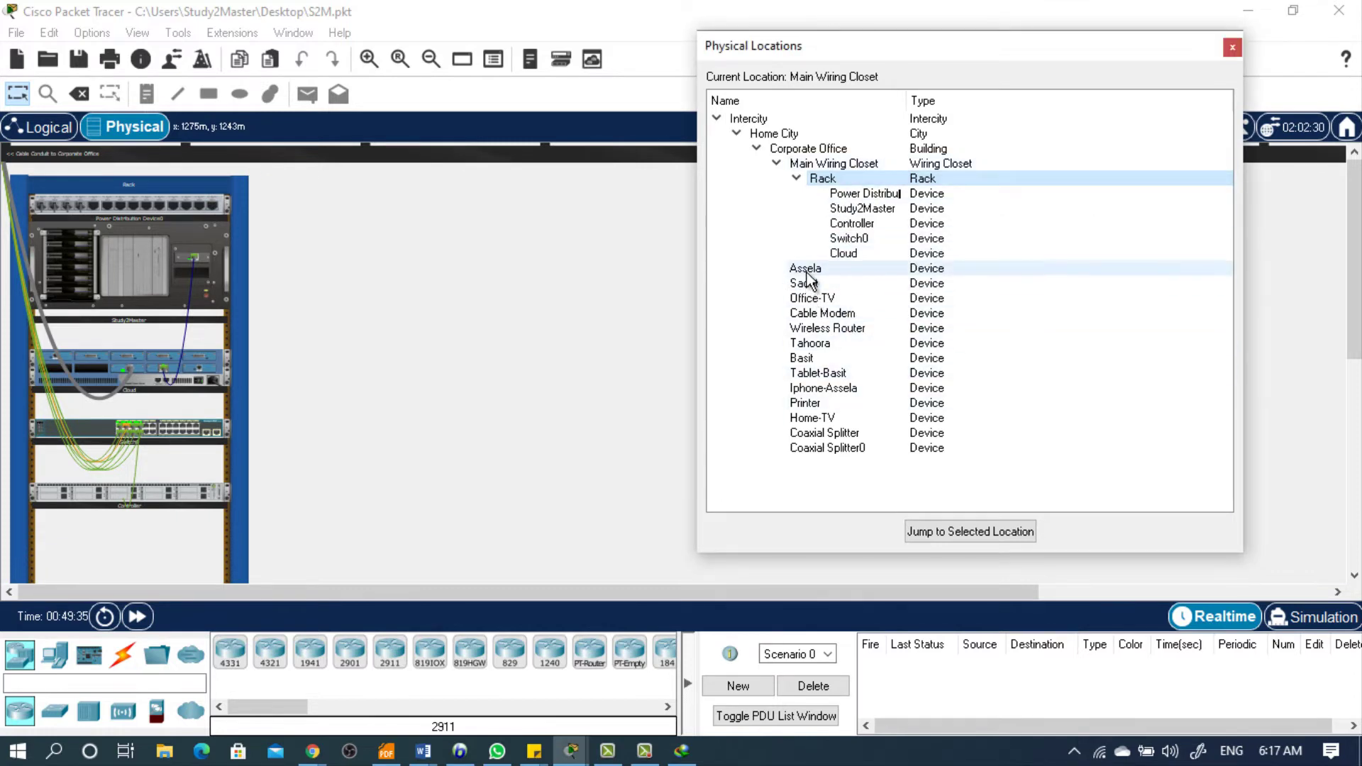
Move Assela, Sadat, Office-TV, Cable Modem, Wireless Router and Tahoora onto a table
{"action": "left_click_drag", "start_coordinate": [801, 269], "coordinate": [815, 165]}
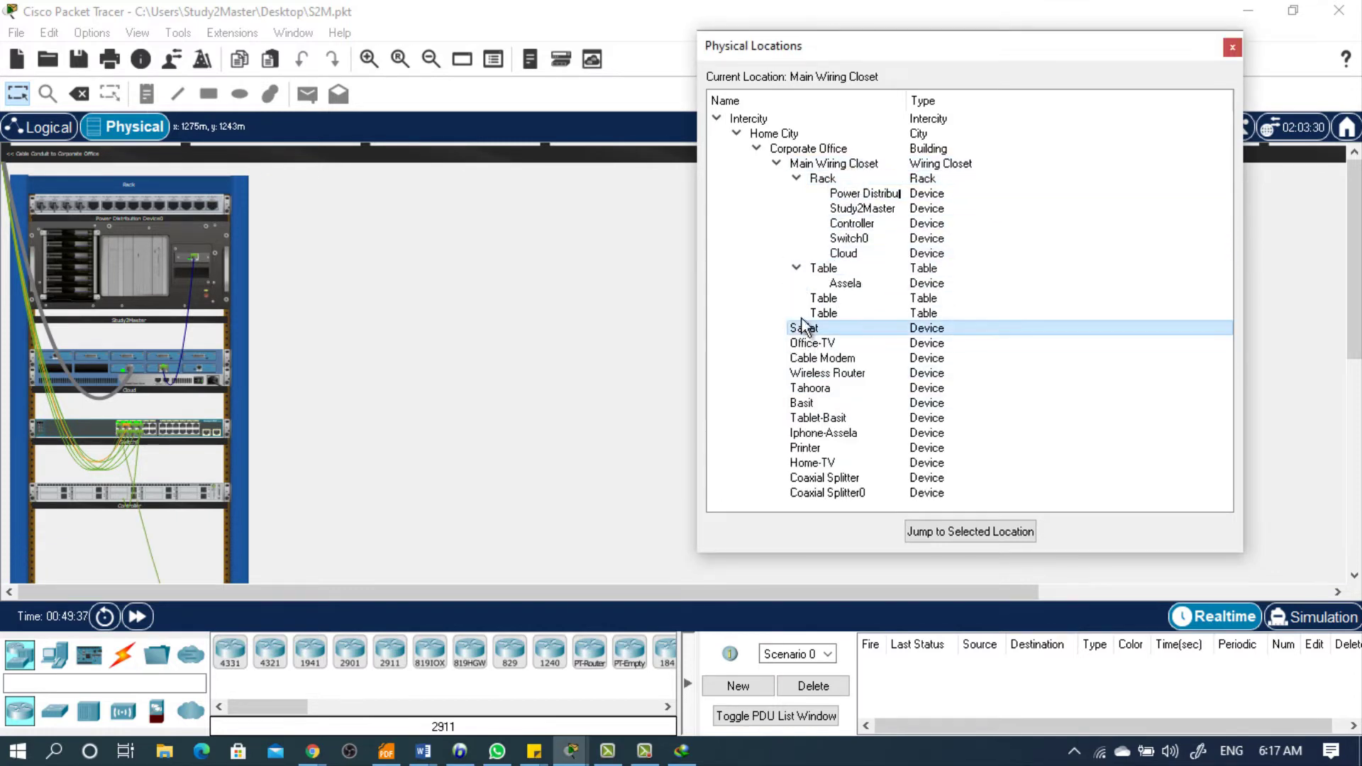
{"action": "left_click_drag", "start_coordinate": [803, 329], "coordinate": [834, 165]}
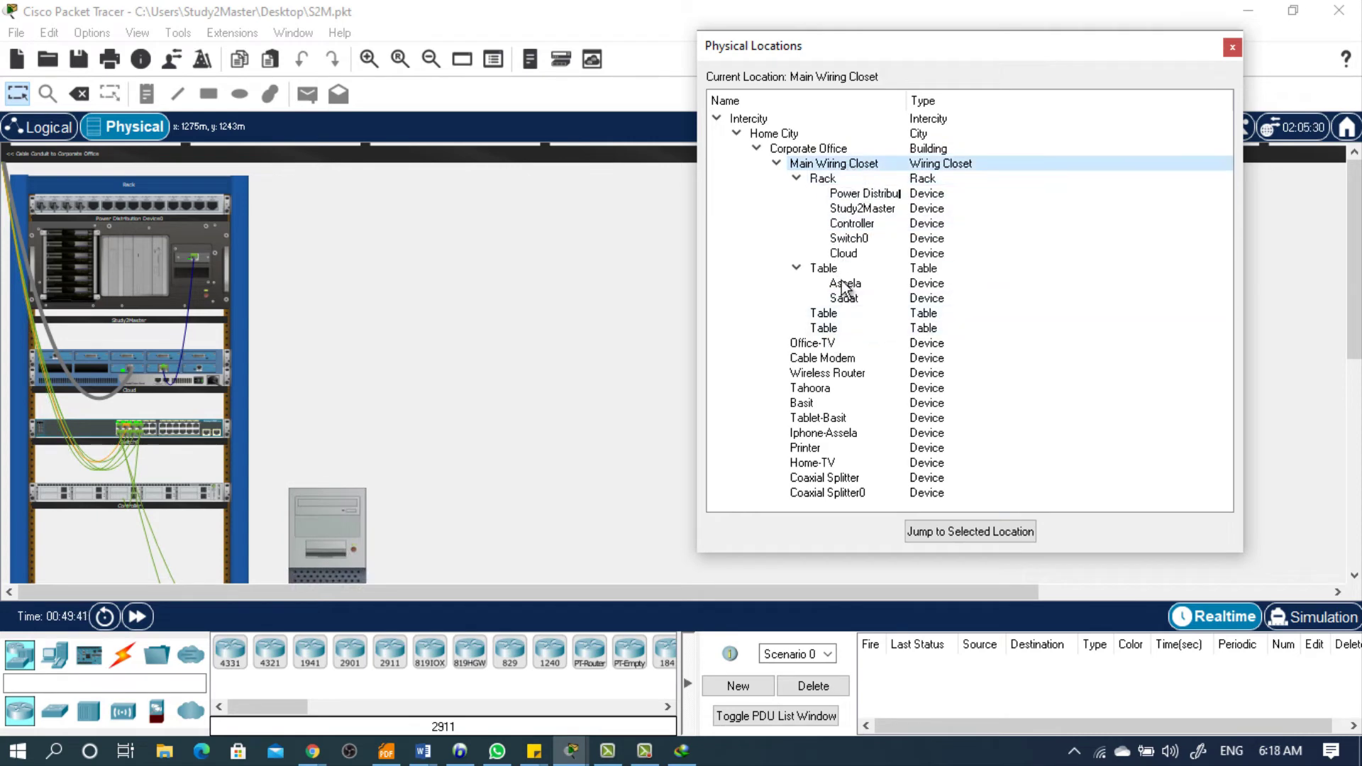
{"action": "left_click_drag", "start_coordinate": [812, 343], "coordinate": [841, 290]}
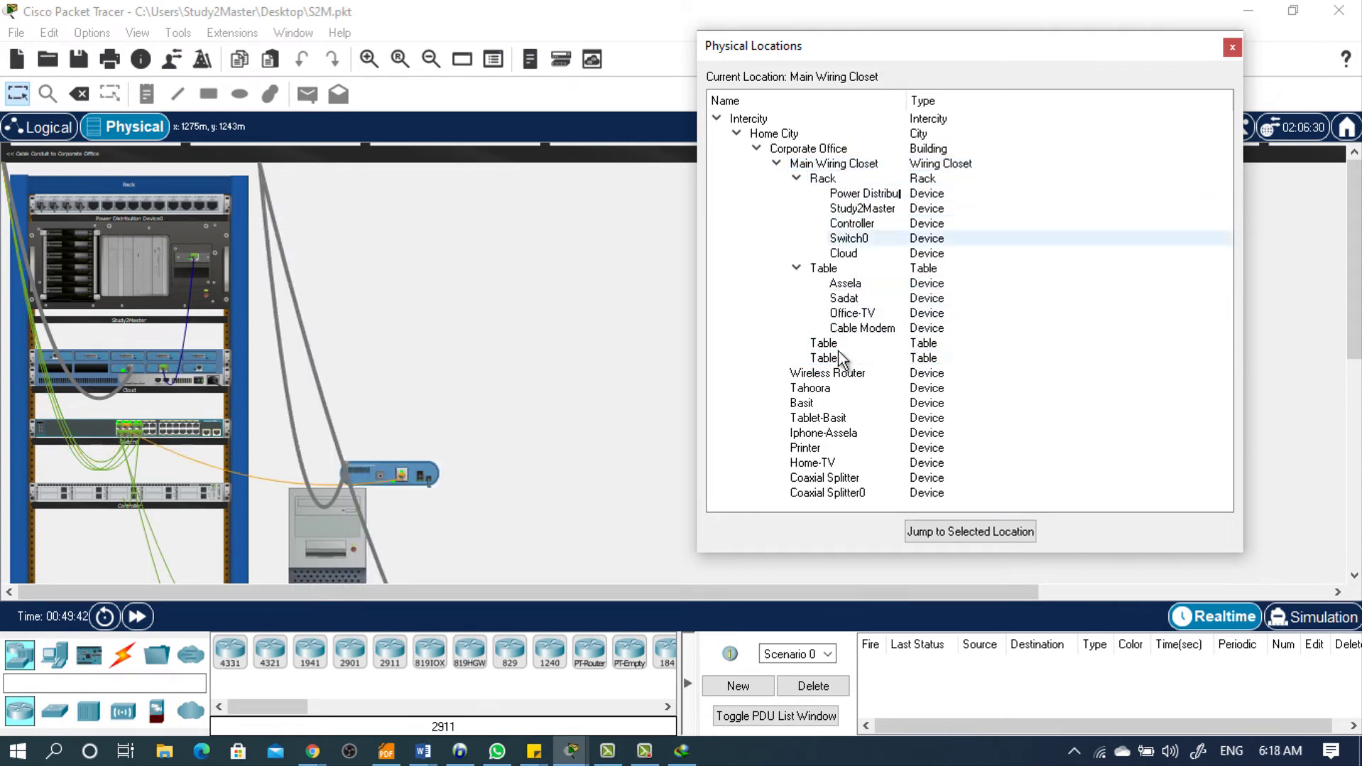
{"action": "left_click_drag", "start_coordinate": [822, 359], "coordinate": [825, 270]}
{"action": "left_click_drag", "start_coordinate": [826, 373], "coordinate": [825, 270]}
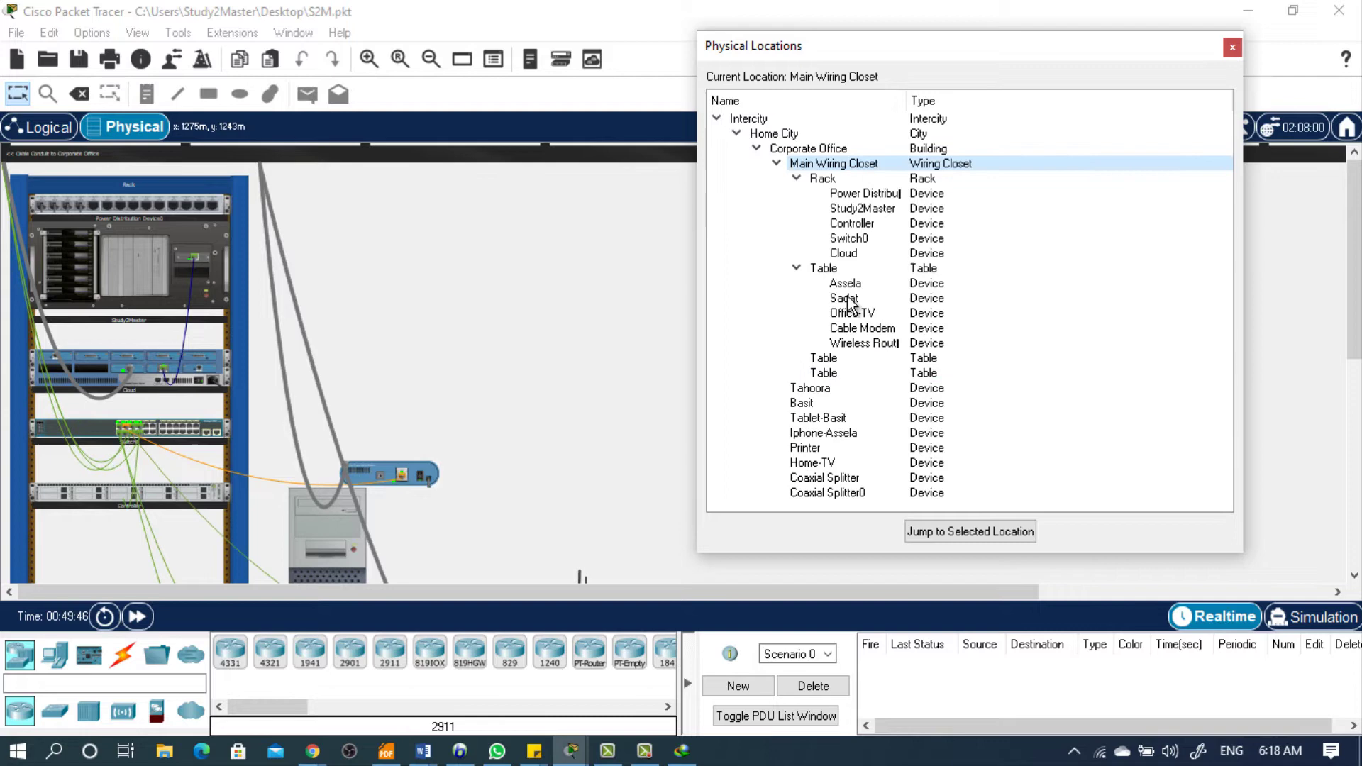
{"action": "left_click_drag", "start_coordinate": [823, 380], "coordinate": [836, 165]}
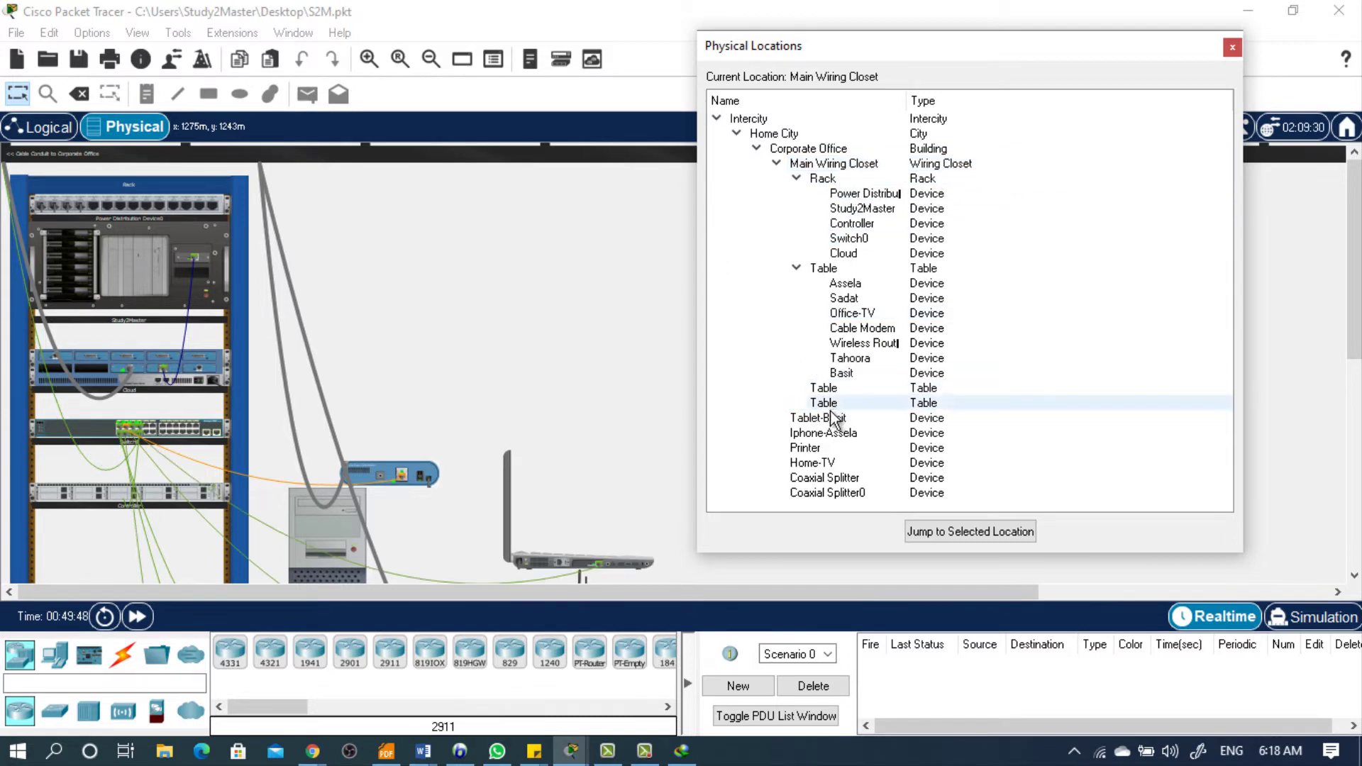
Move Basit, Tablet-Basit and Iphone-Assela to the table, and Printer, Home-TV and Coaxial Splitter onto tables
{"action": "left_click_drag", "start_coordinate": [814, 404], "coordinate": [867, 175]}
{"action": "left_click_drag", "start_coordinate": [857, 234], "coordinate": [858, 168]}
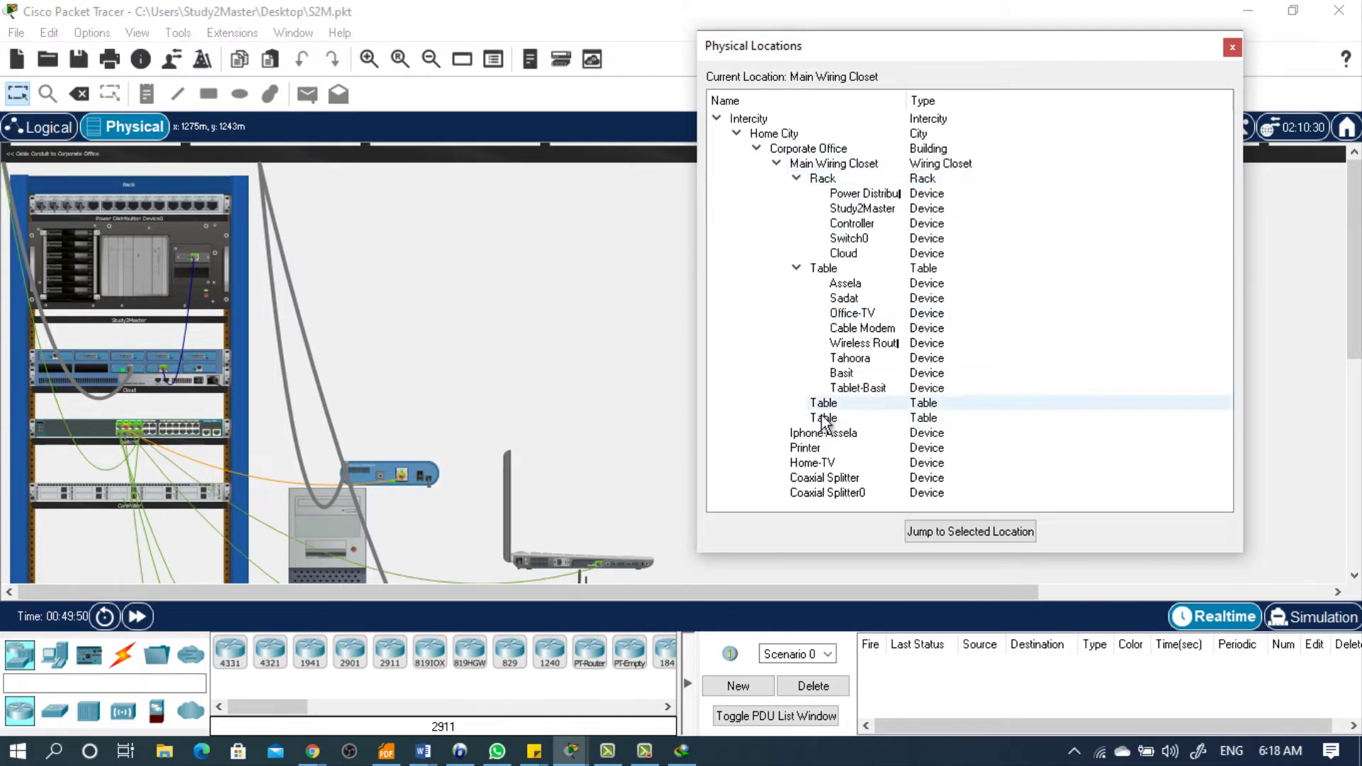
{"action": "left_click_drag", "start_coordinate": [810, 448], "coordinate": [841, 337]}
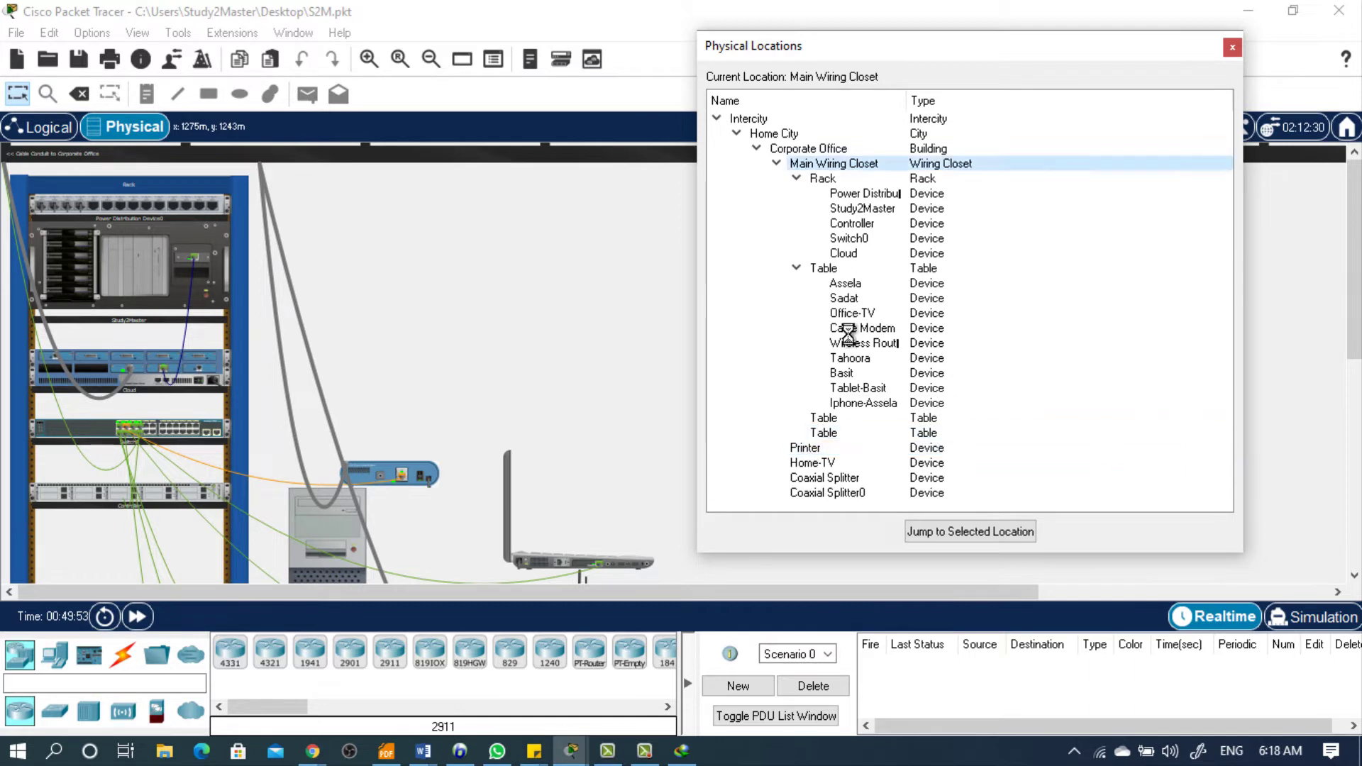
{"action": "mouse_move", "coordinate": [812, 463]}
{"action": "left_mouse_down"}
{"action": "mouse_move", "coordinate": [838, 421]}
{"action": "mouse_move", "coordinate": [824, 419]}
{"action": "mouse_move", "coordinate": [823, 269]}
{"action": "left_mouse_up"}
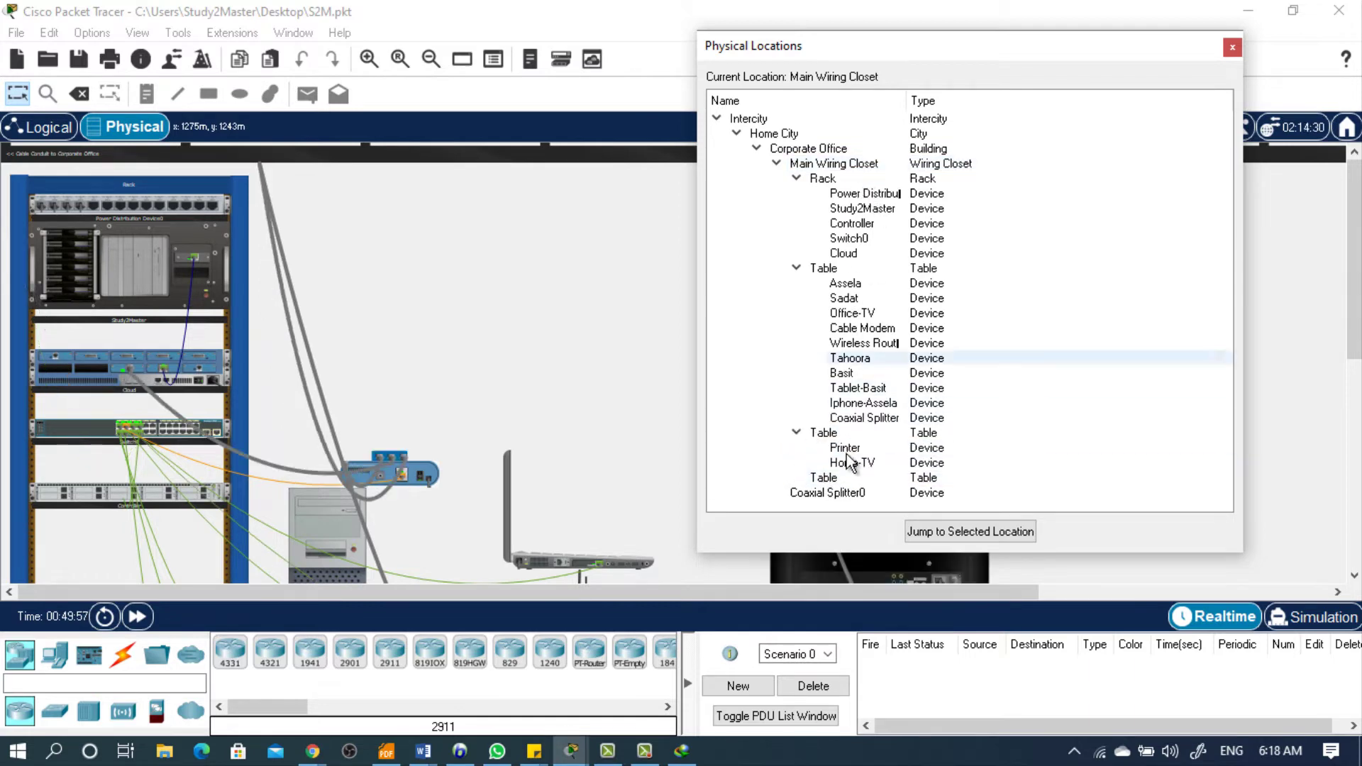
{"action": "left_click_drag", "start_coordinate": [828, 492], "coordinate": [886, 176]}
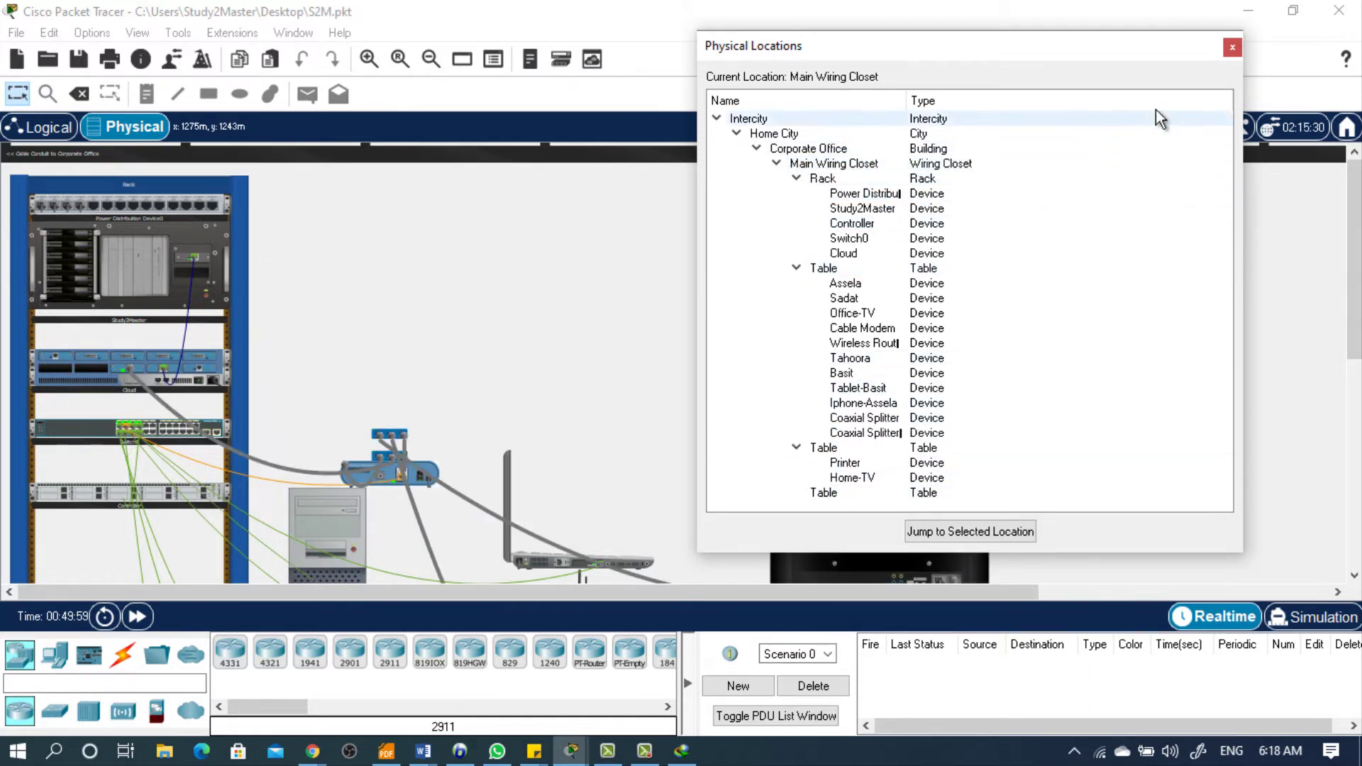
Close Physical Locations and place the laptop, blue modem and PC towers around the right-hand table
{"action": "left_click", "coordinate": [1232, 46]}
{"action": "scroll", "coordinate": [1340, 359], "scroll_direction": "down", "scroll_amount": 5}
{"action": "scroll", "coordinate": [1341, 358], "scroll_direction": "up", "scroll_amount": 3}
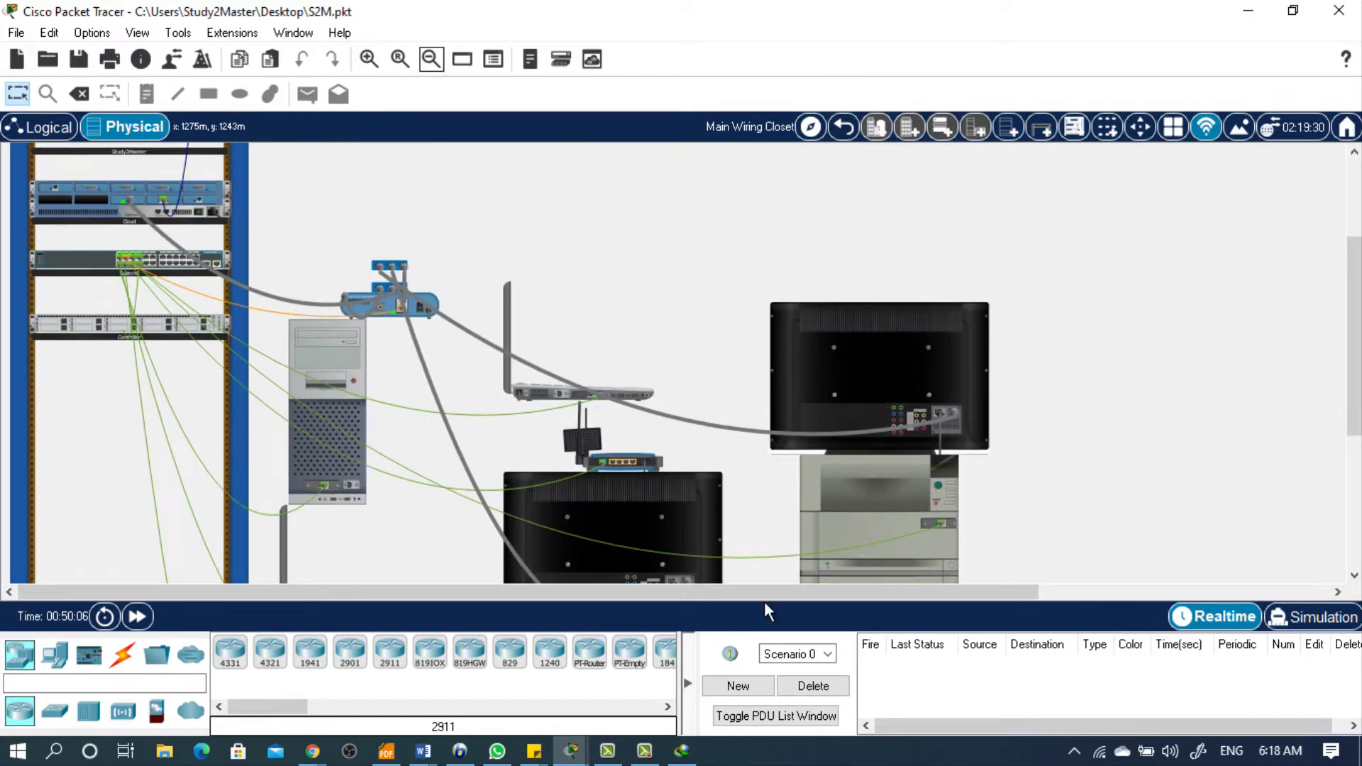
{"action": "scroll", "coordinate": [1344, 388], "scroll_direction": "down", "scroll_amount": 2}
{"action": "left_click_drag", "start_coordinate": [886, 258], "coordinate": [1104, 443]}
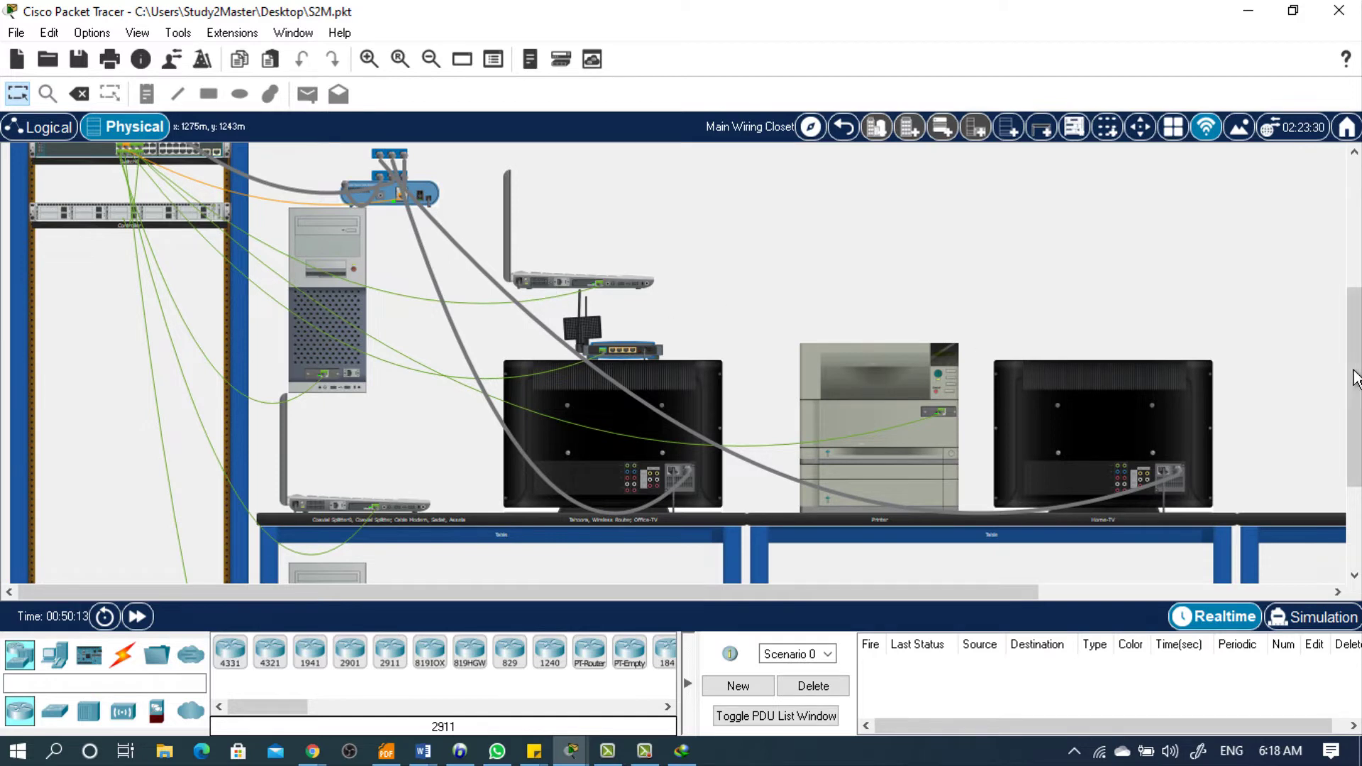
{"action": "left_click_drag", "start_coordinate": [1355, 377], "coordinate": [1354, 399]}
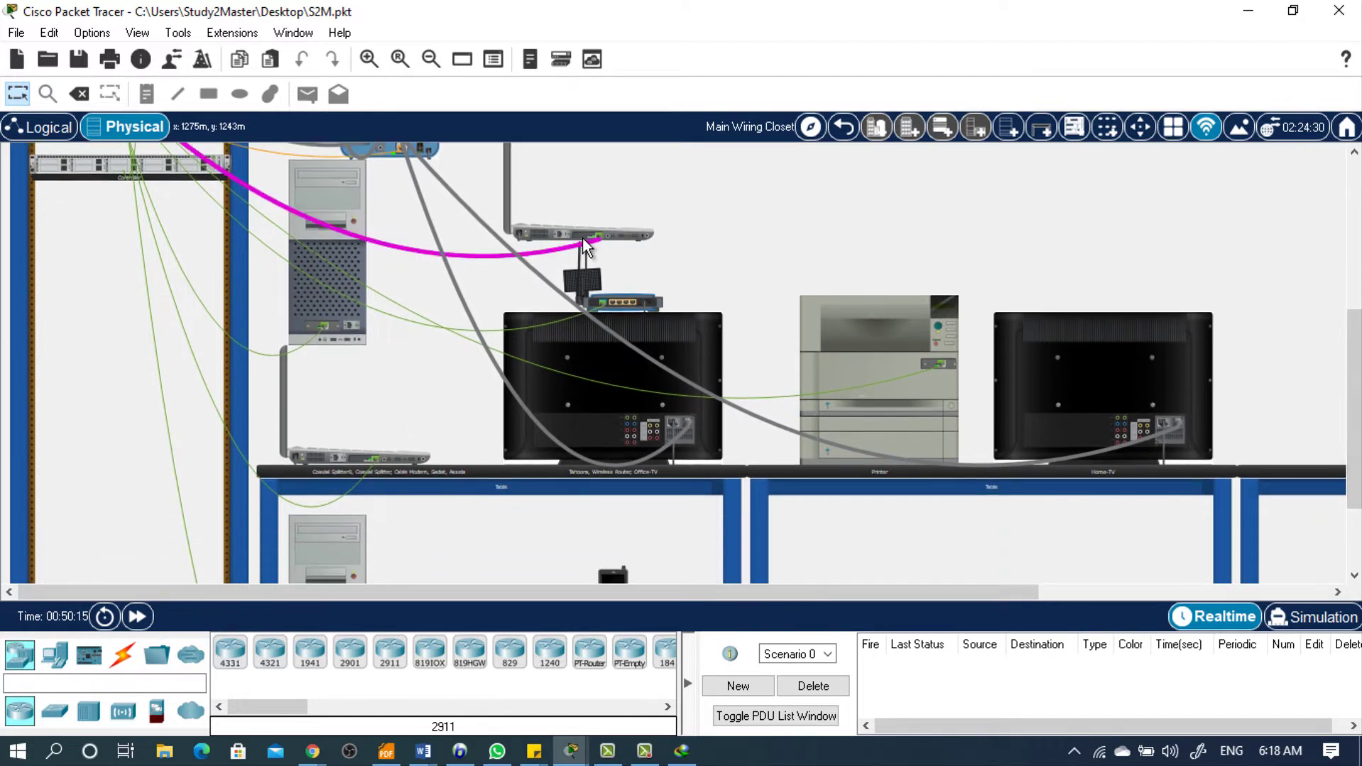
{"action": "left_click_drag", "start_coordinate": [584, 245], "coordinate": [918, 575]}
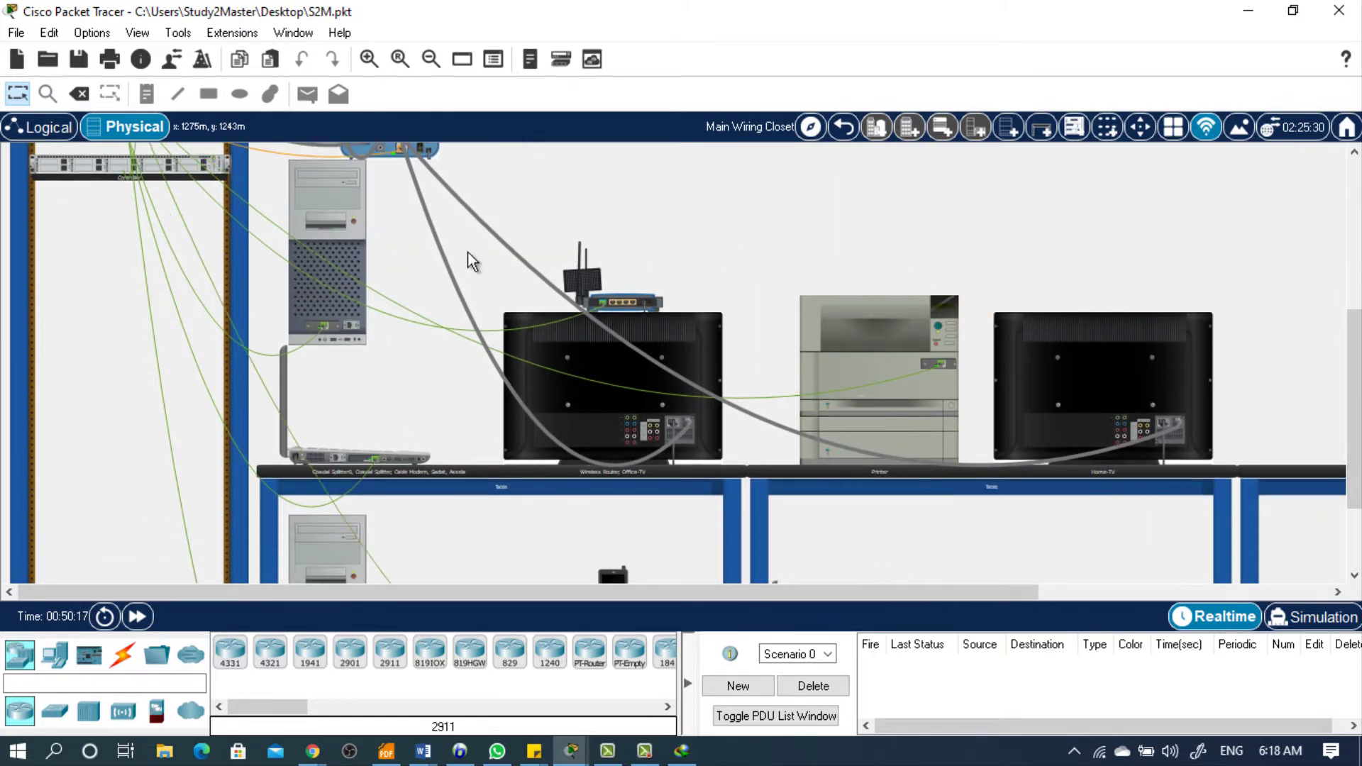
{"action": "mouse_move", "coordinate": [617, 305]}
{"action": "left_mouse_down"}
{"action": "mouse_move", "coordinate": [1246, 449]}
{"action": "mouse_move", "coordinate": [1310, 444]}
{"action": "left_mouse_up"}
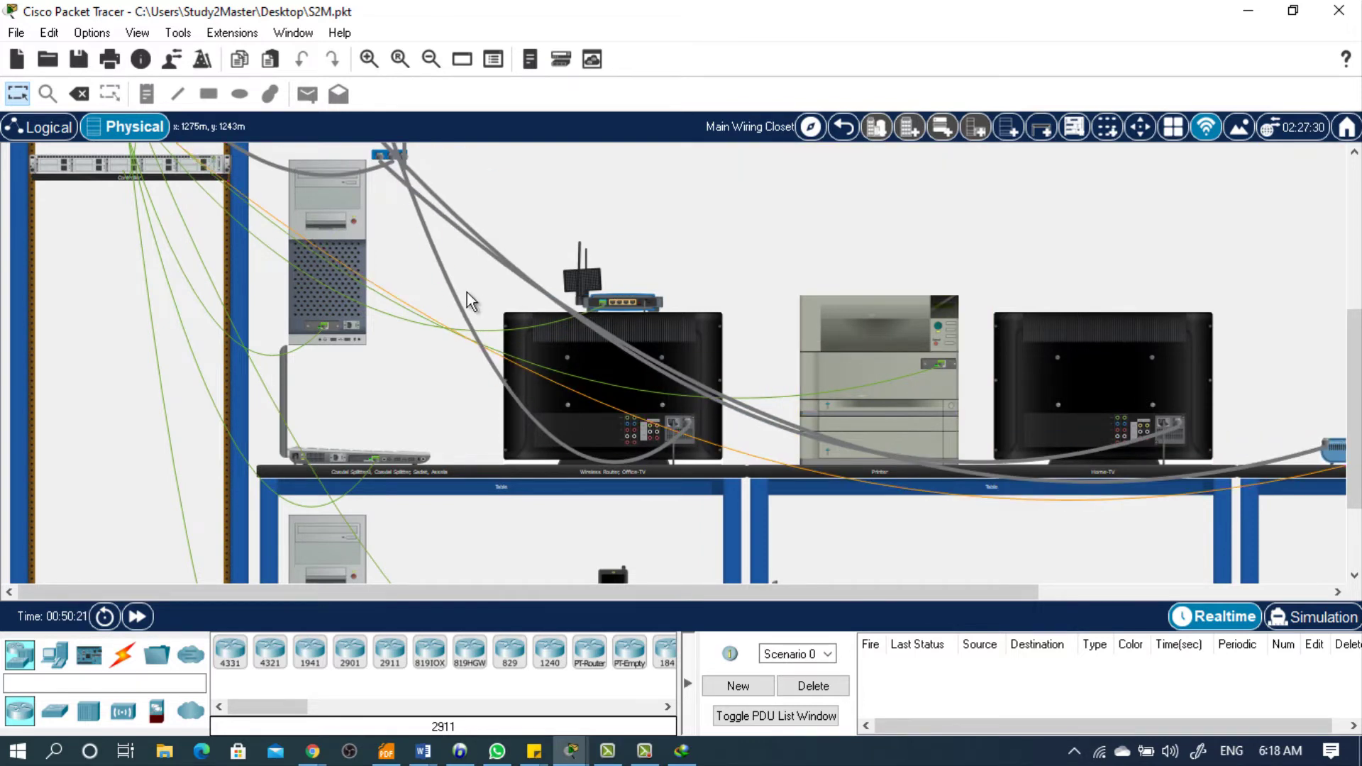
{"action": "left_click_drag", "start_coordinate": [330, 256], "coordinate": [1171, 572]}
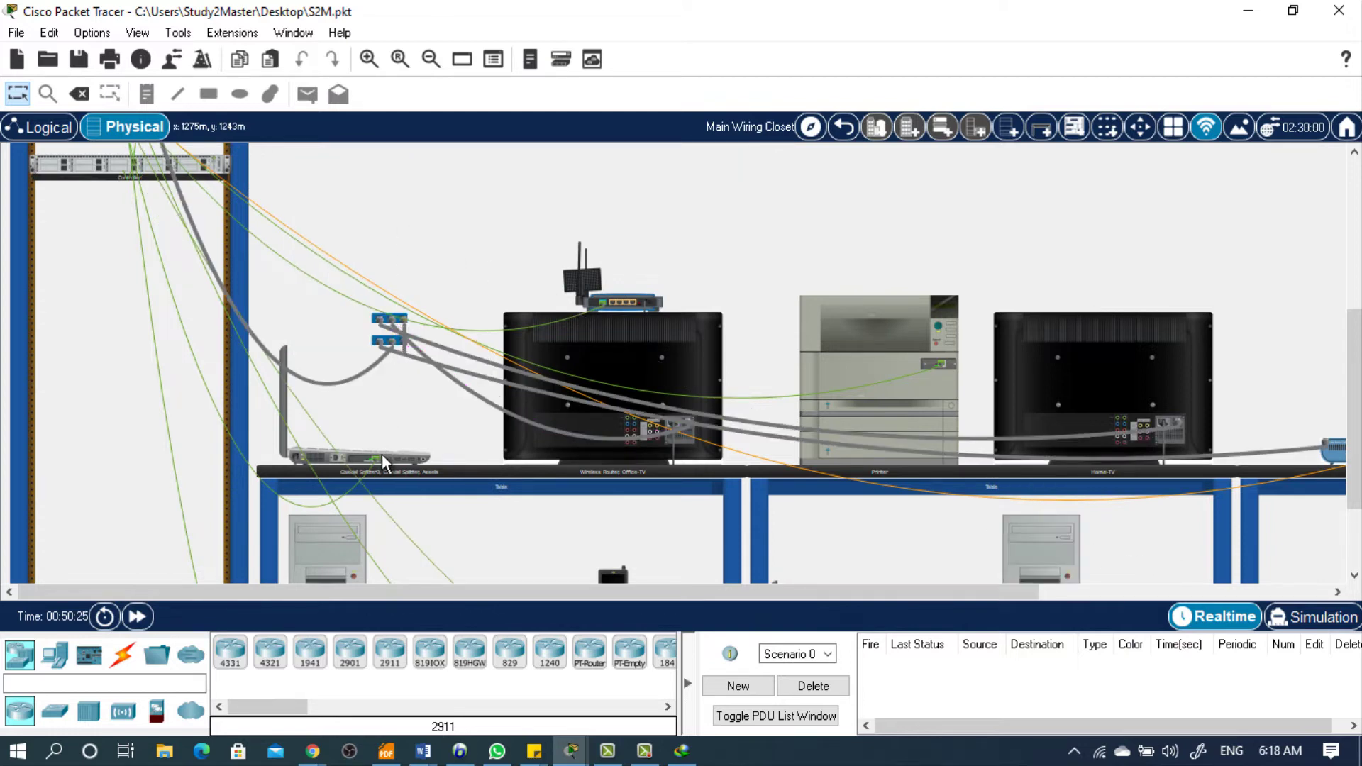
{"action": "left_click_drag", "start_coordinate": [382, 454], "coordinate": [1332, 587]}
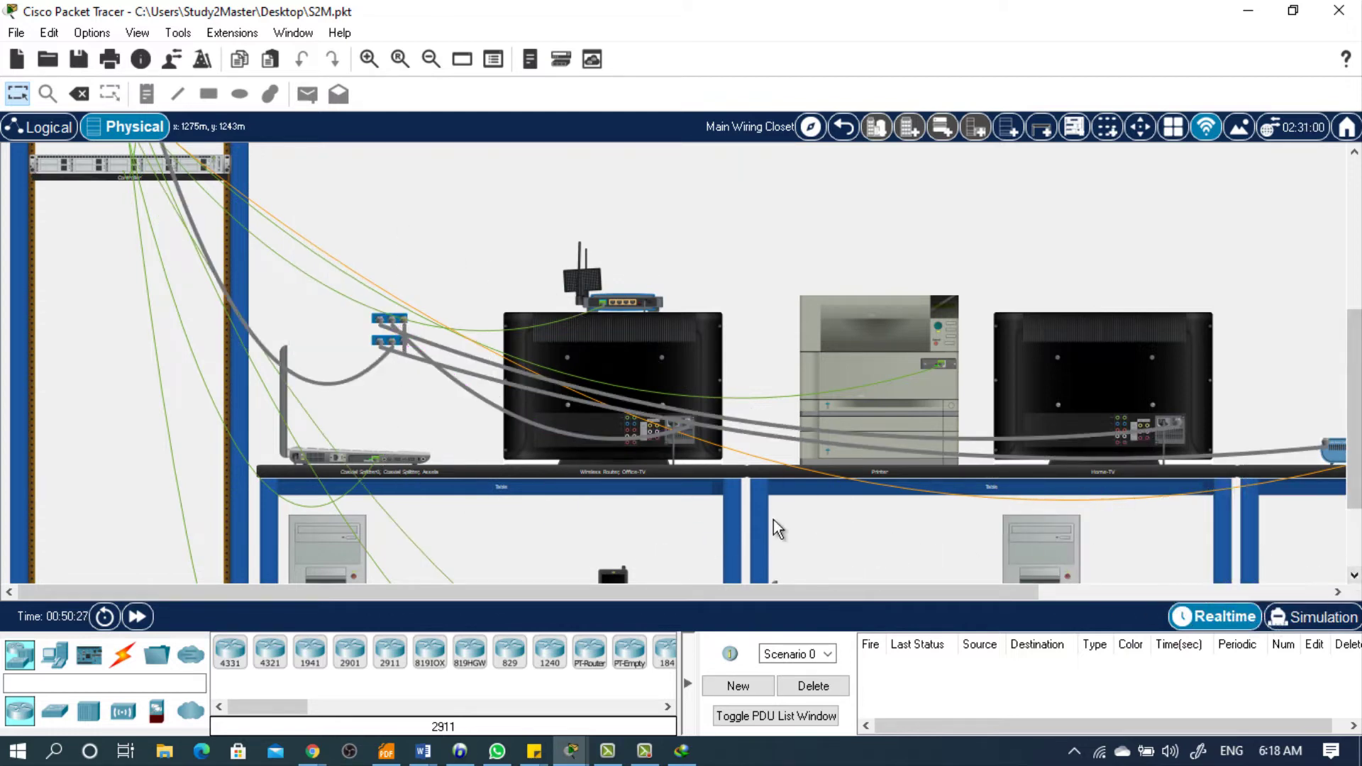
{"action": "left_click_drag", "start_coordinate": [746, 592], "coordinate": [873, 592]}
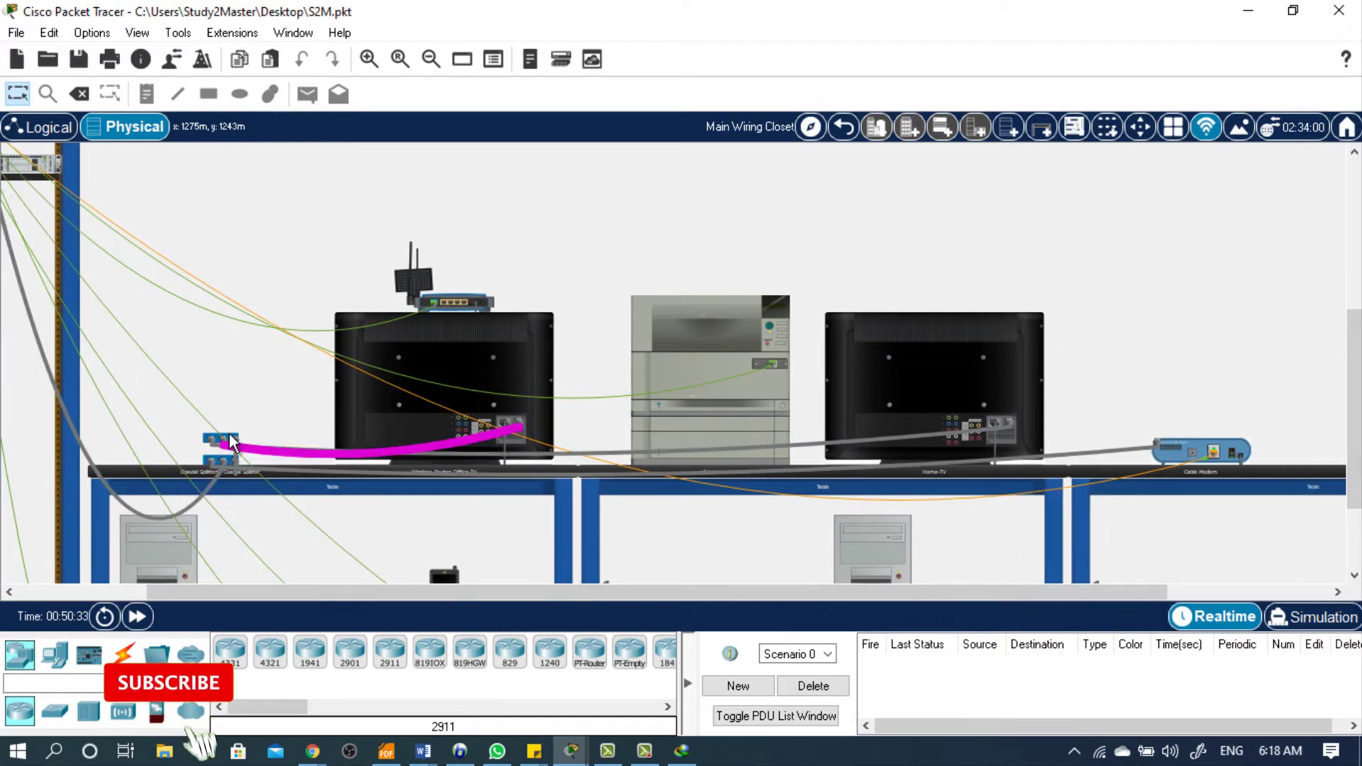
{"action": "scroll", "coordinate": [1250, 436], "scroll_direction": "down", "scroll_amount": 3}
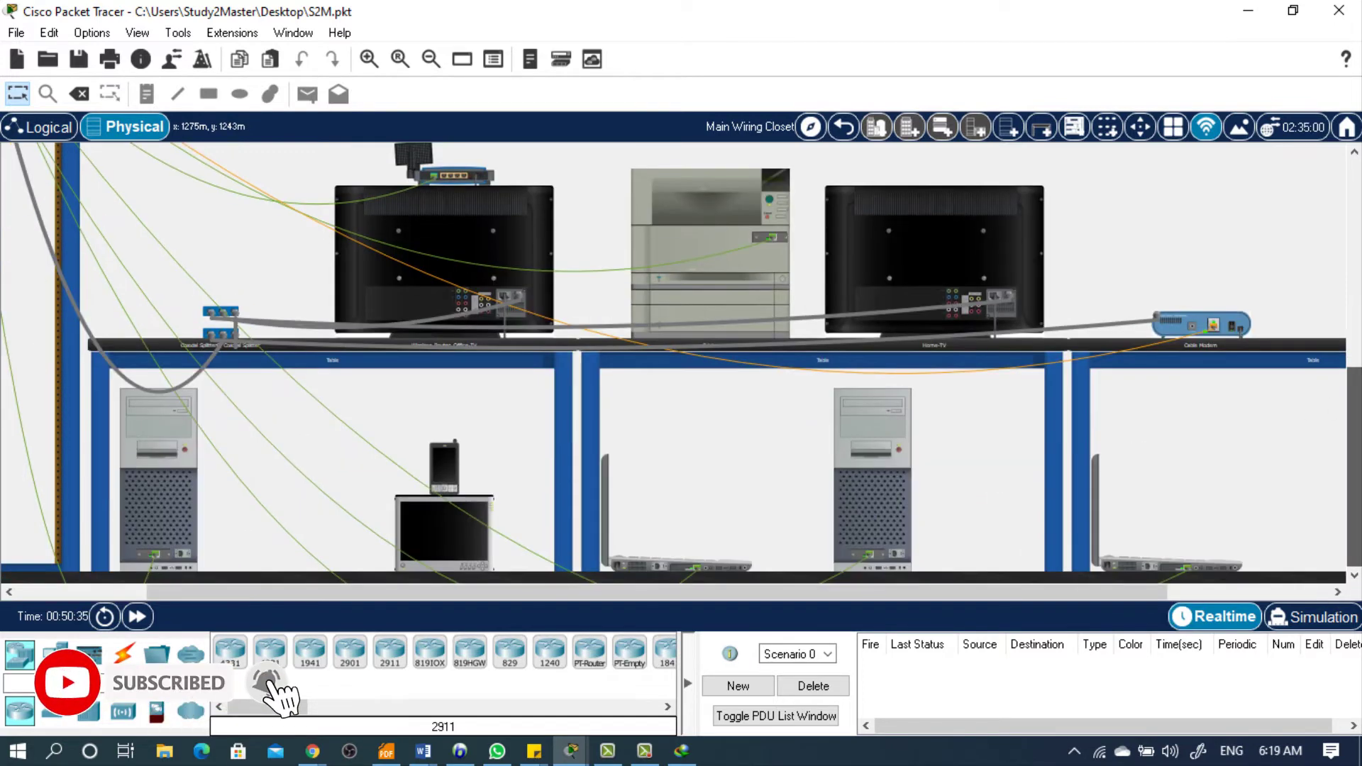
{"action": "scroll", "coordinate": [1249, 436], "scroll_direction": "up", "scroll_amount": 4}
{"action": "scroll", "coordinate": [681, 365], "scroll_direction": "down", "scroll_amount": 4}
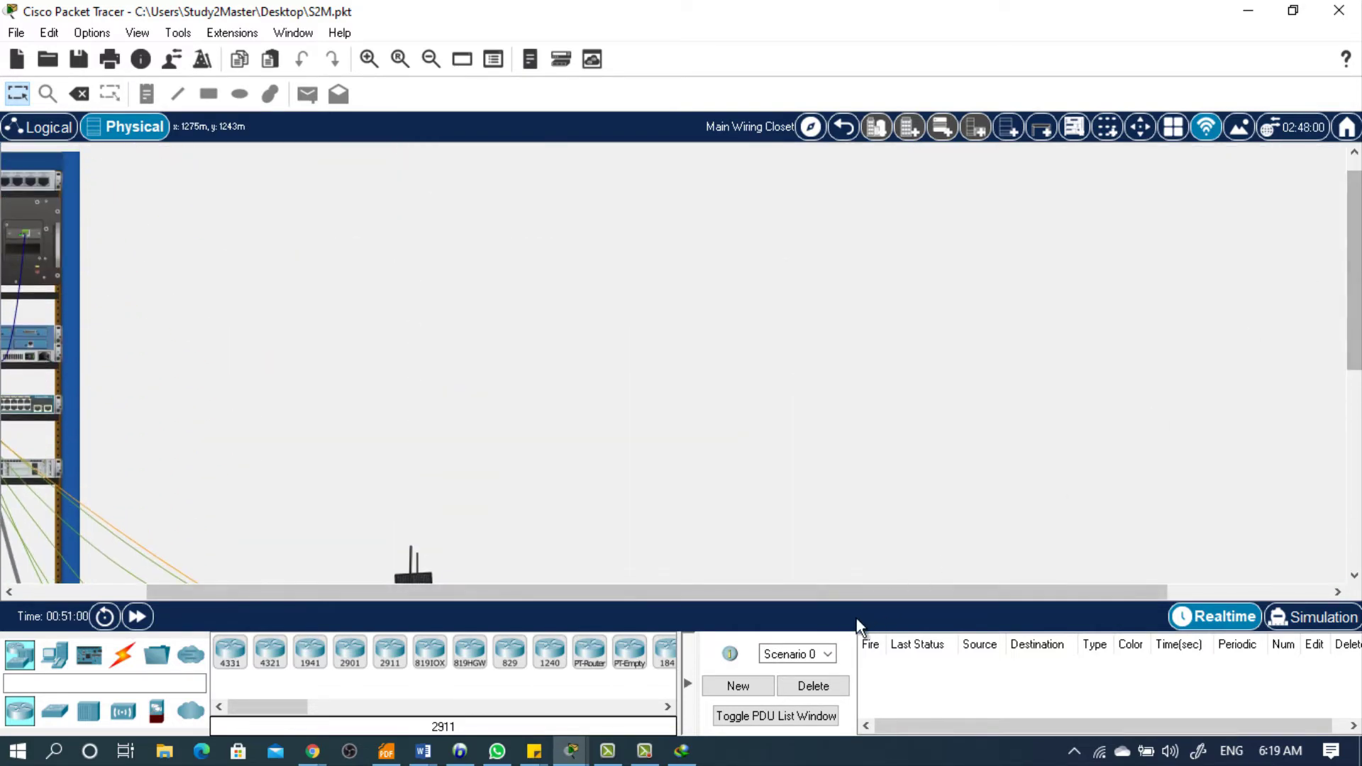
{"action": "left_click_drag", "start_coordinate": [712, 592], "coordinate": [582, 592]}
{"action": "scroll", "coordinate": [883, 337], "scroll_direction": "down", "scroll_amount": 5}
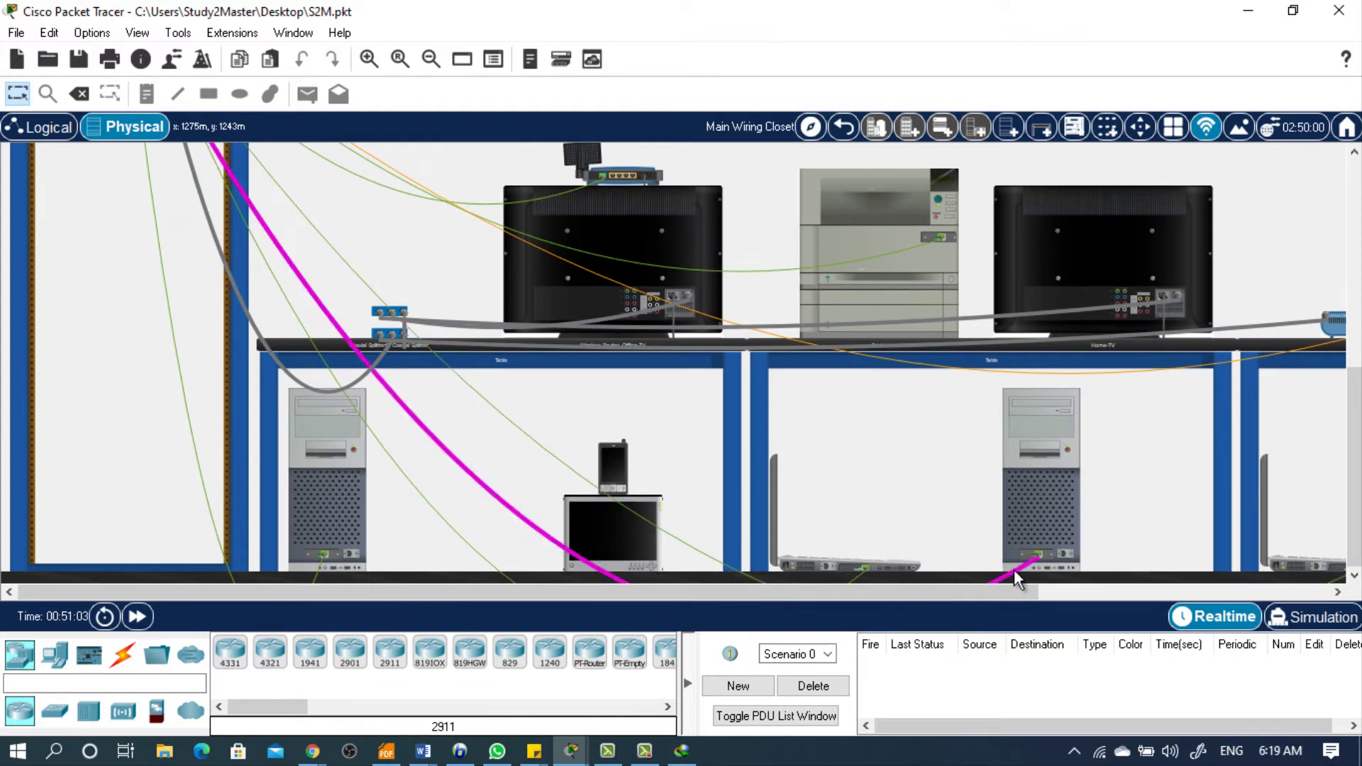
{"action": "left_click_drag", "start_coordinate": [942, 593], "coordinate": [1241, 592]}
Drag the wireless router onto the right-hand table beyond the cable modem
{"action": "left_click_drag", "start_coordinate": [229, 162], "coordinate": [1213, 314]}
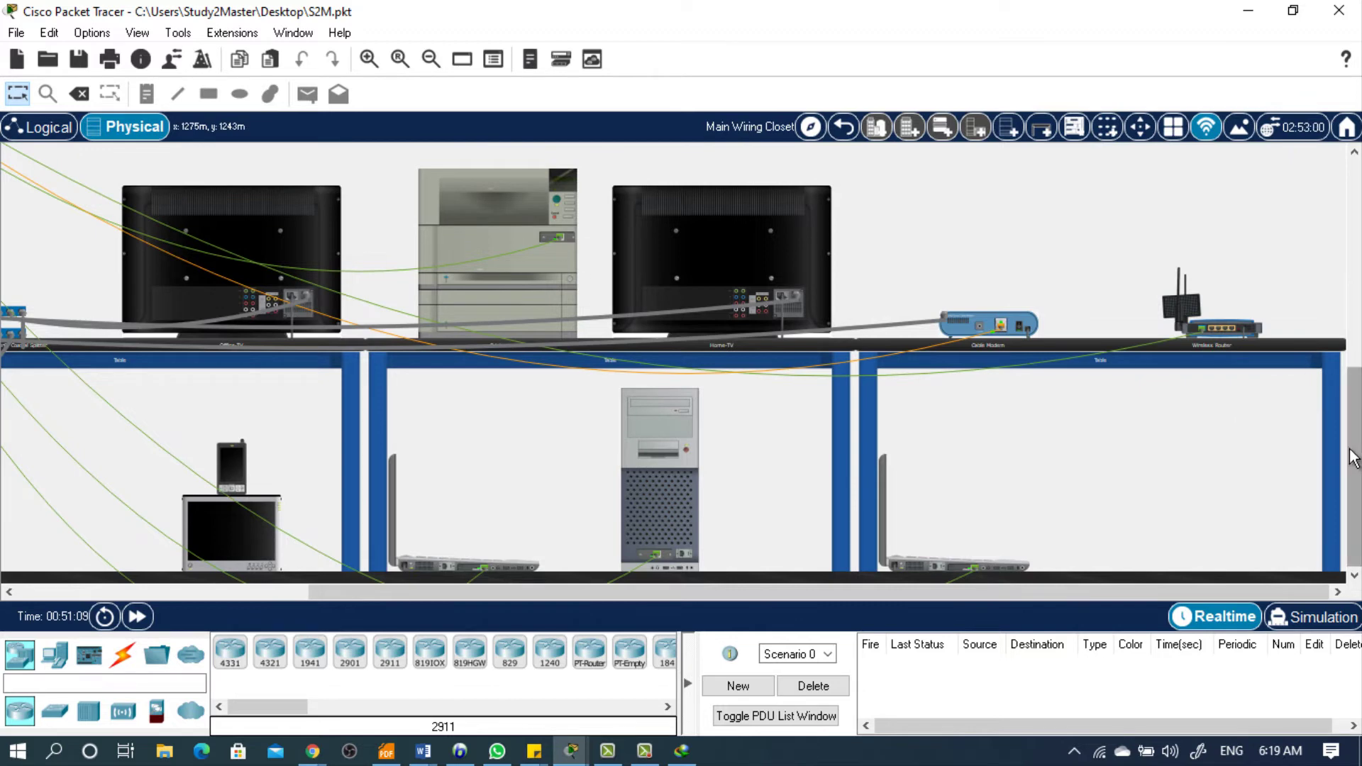
{"action": "left_click", "coordinate": [153, 593]}
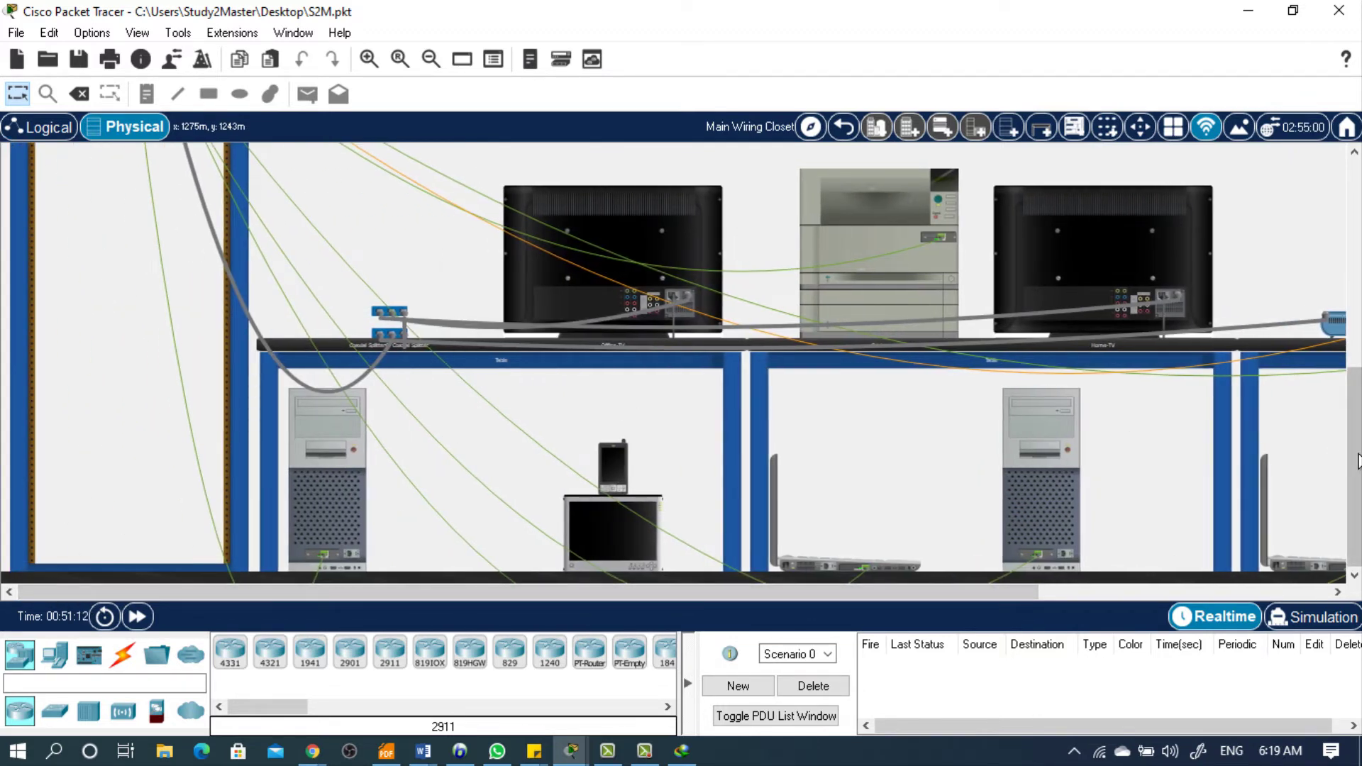
{"action": "scroll", "coordinate": [1357, 459], "scroll_direction": "up", "scroll_amount": 3}
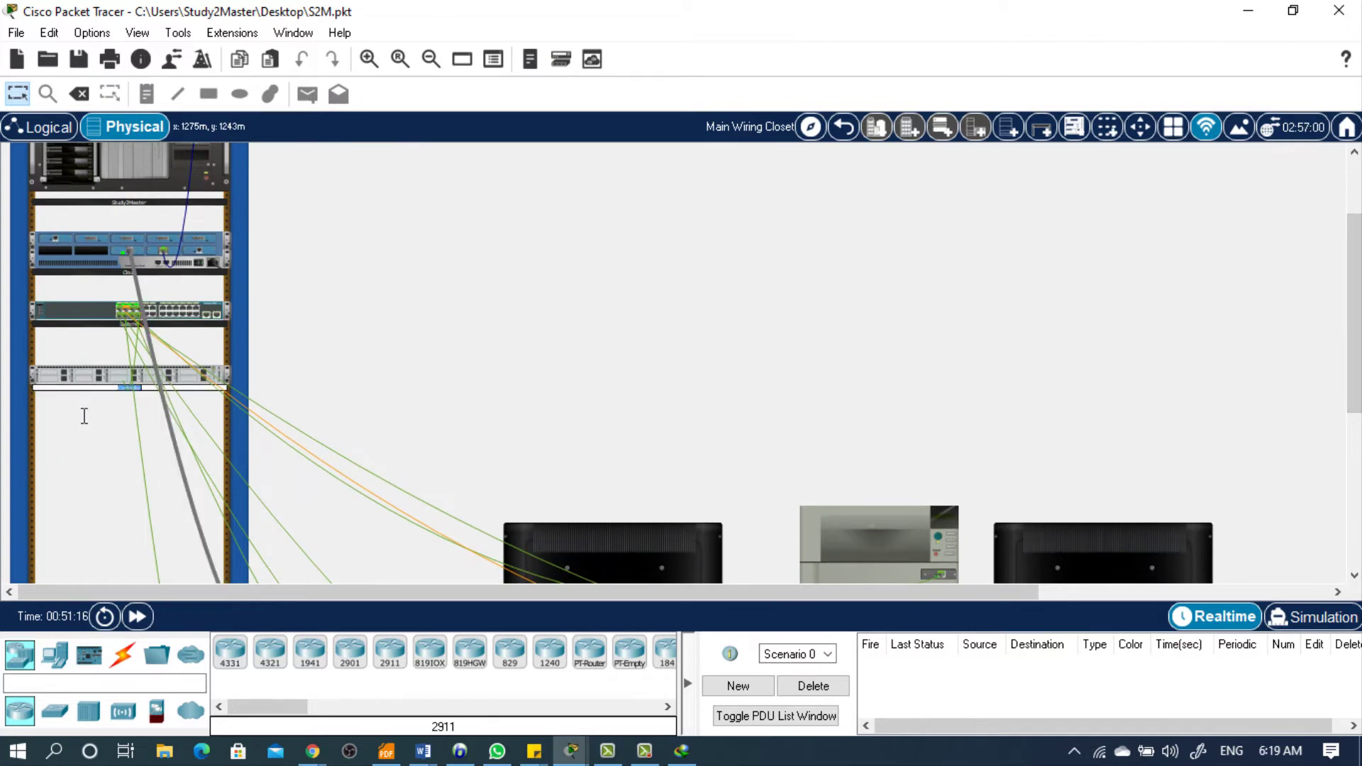
Lower the Controller, put an ISR4321 on the left TV, and rack a 2911 to inspect its front
{"action": "left_click_drag", "start_coordinate": [82, 405], "coordinate": [93, 450]}
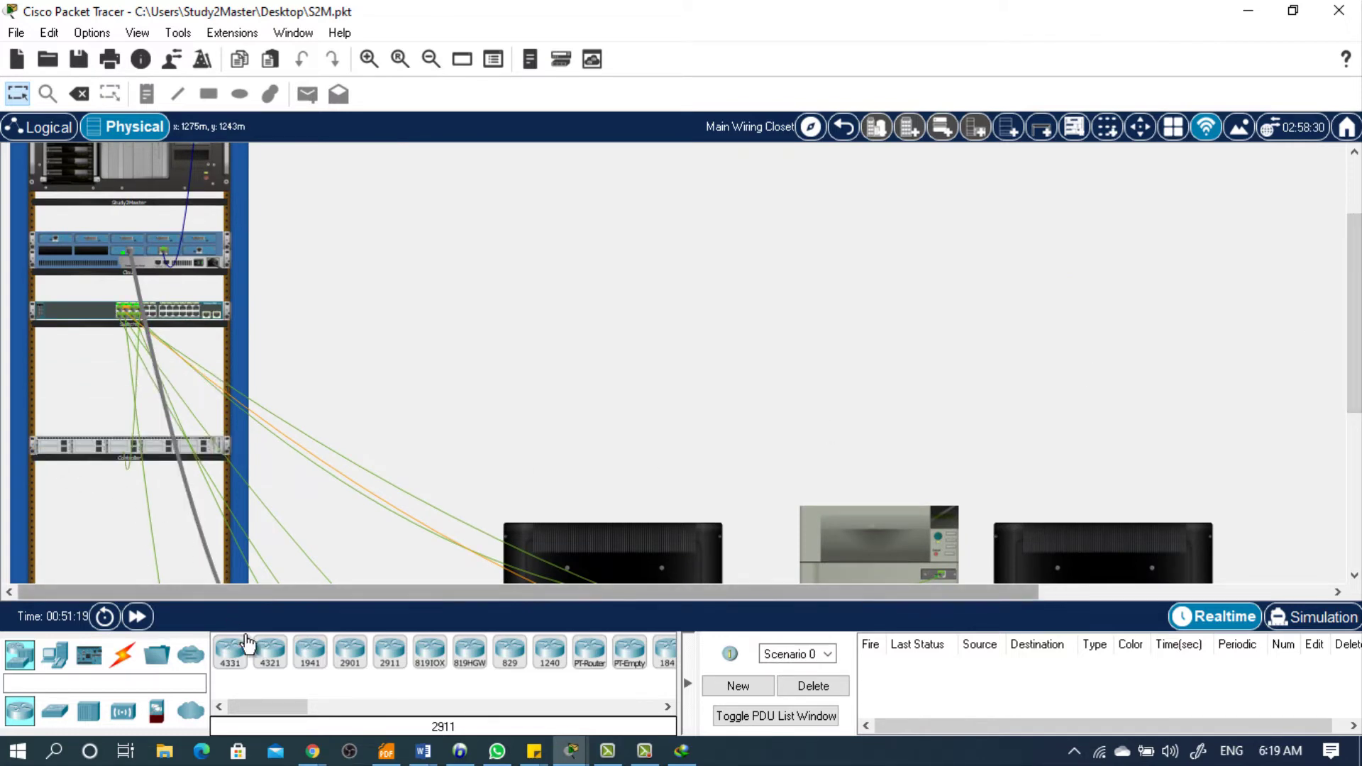
{"action": "left_click", "coordinate": [269, 653]}
{"action": "left_click", "coordinate": [338, 570]}
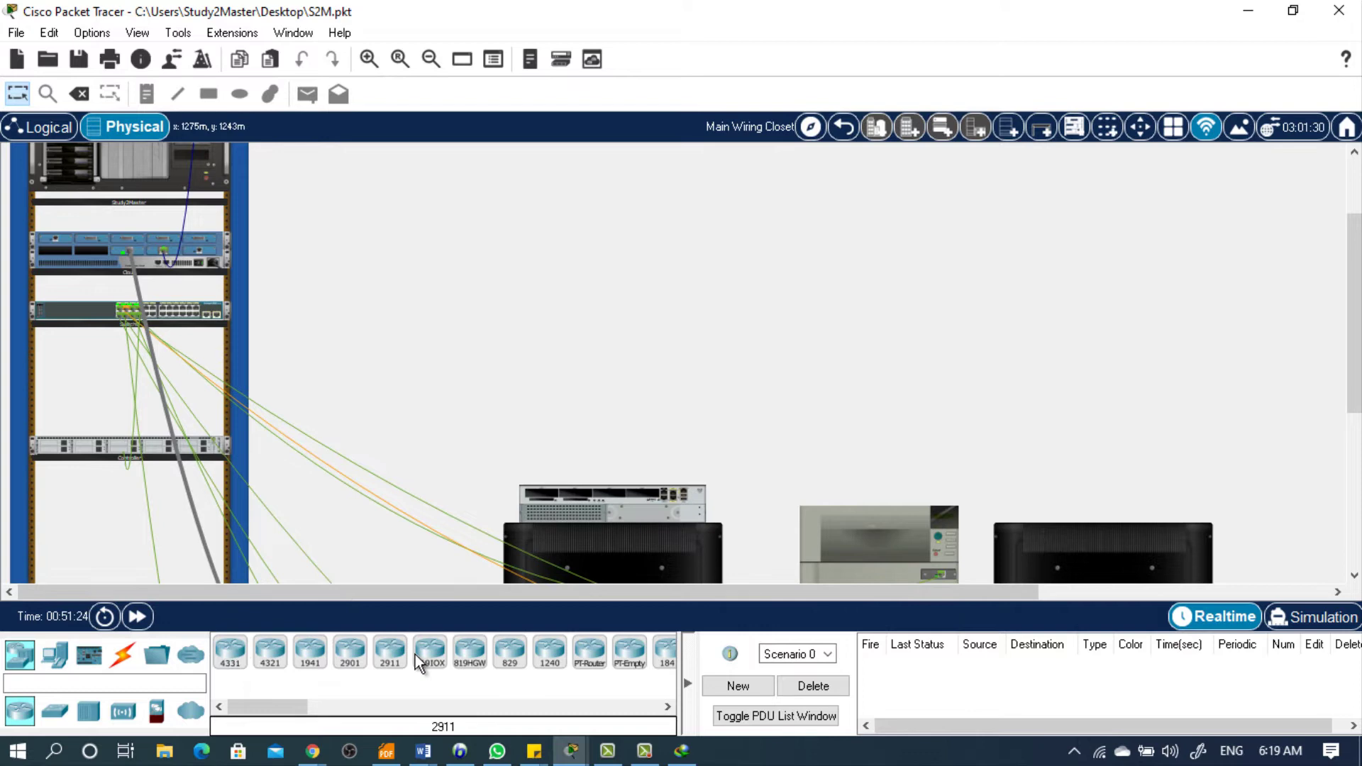
{"action": "left_click", "coordinate": [390, 653]}
{"action": "left_click", "coordinate": [134, 364]}
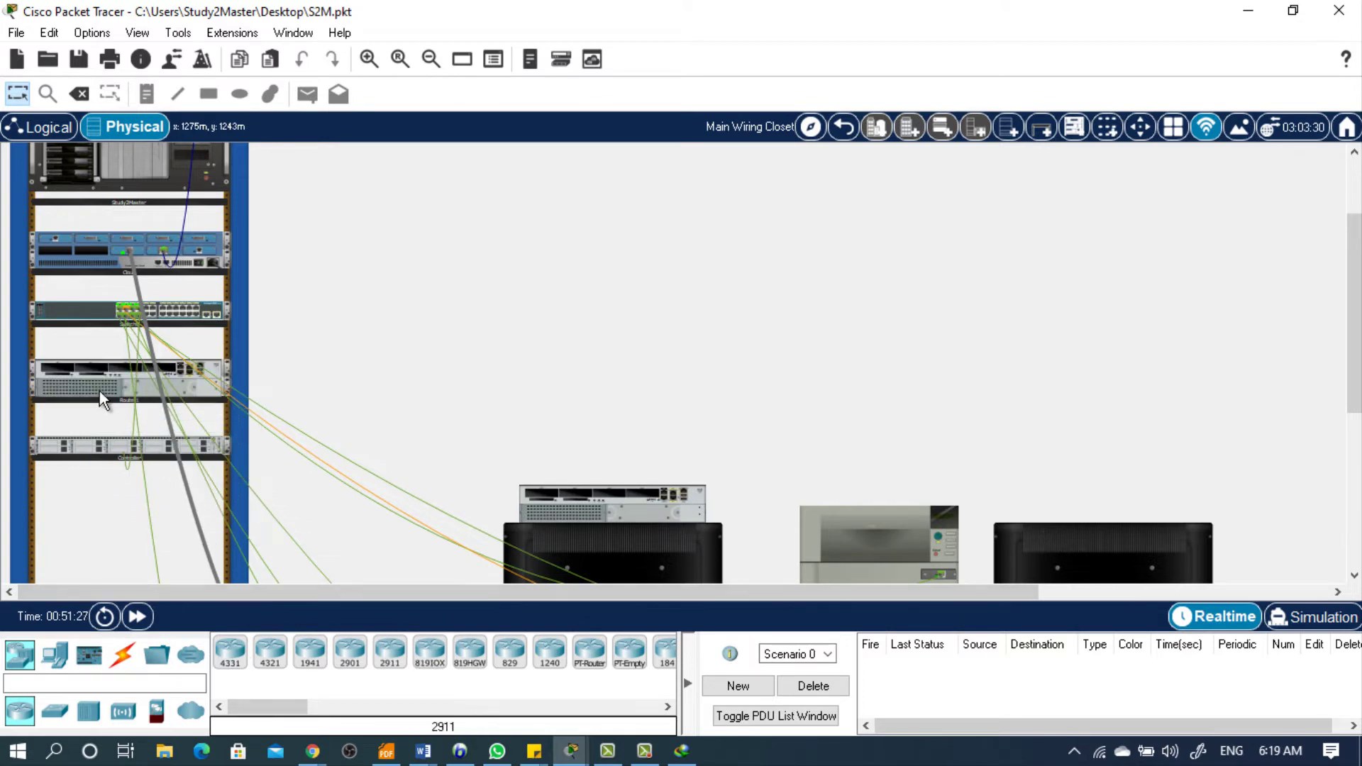
{"action": "right_click", "coordinate": [99, 390]}
{"action": "left_click", "coordinate": [141, 404]}
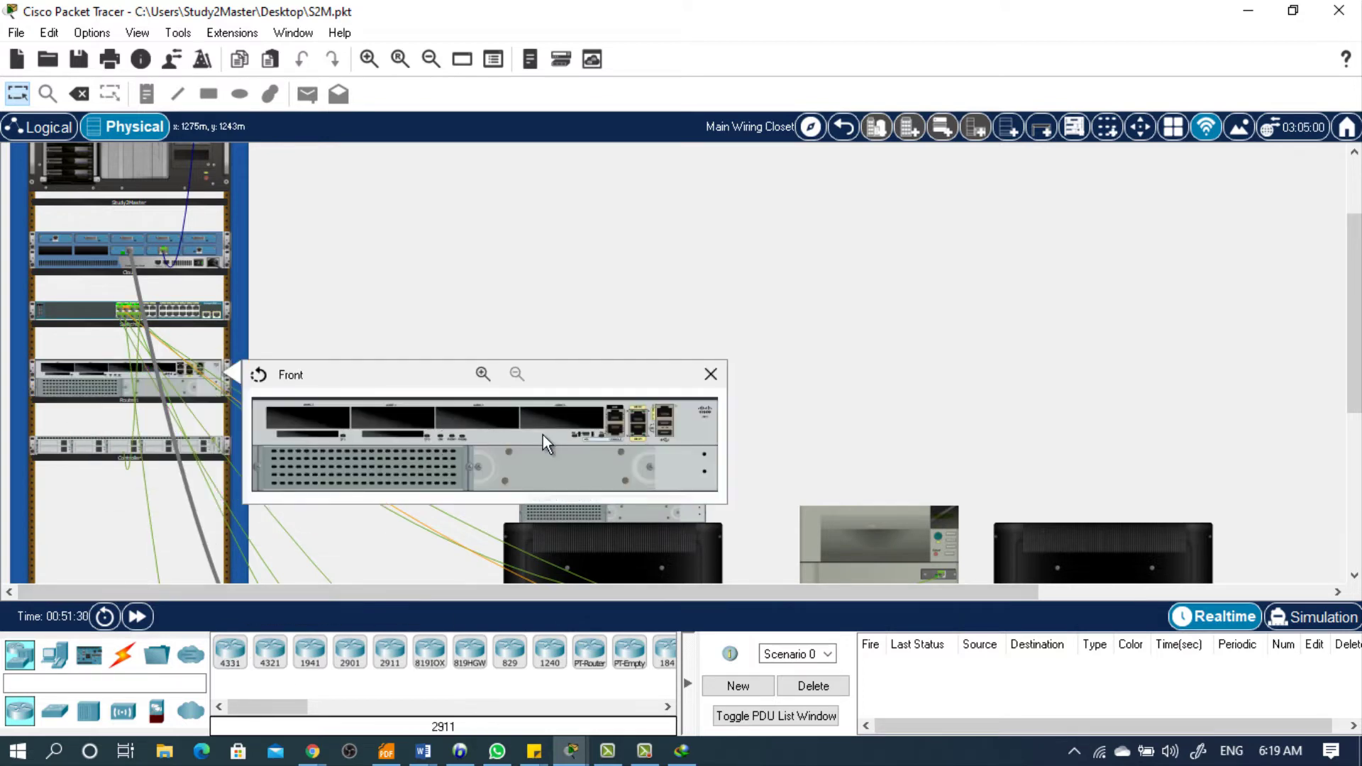
{"action": "scroll", "coordinate": [746, 405], "scroll_direction": "down", "scroll_amount": 5}
{"action": "scroll", "coordinate": [842, 386], "scroll_direction": "down", "scroll_amount": 2}
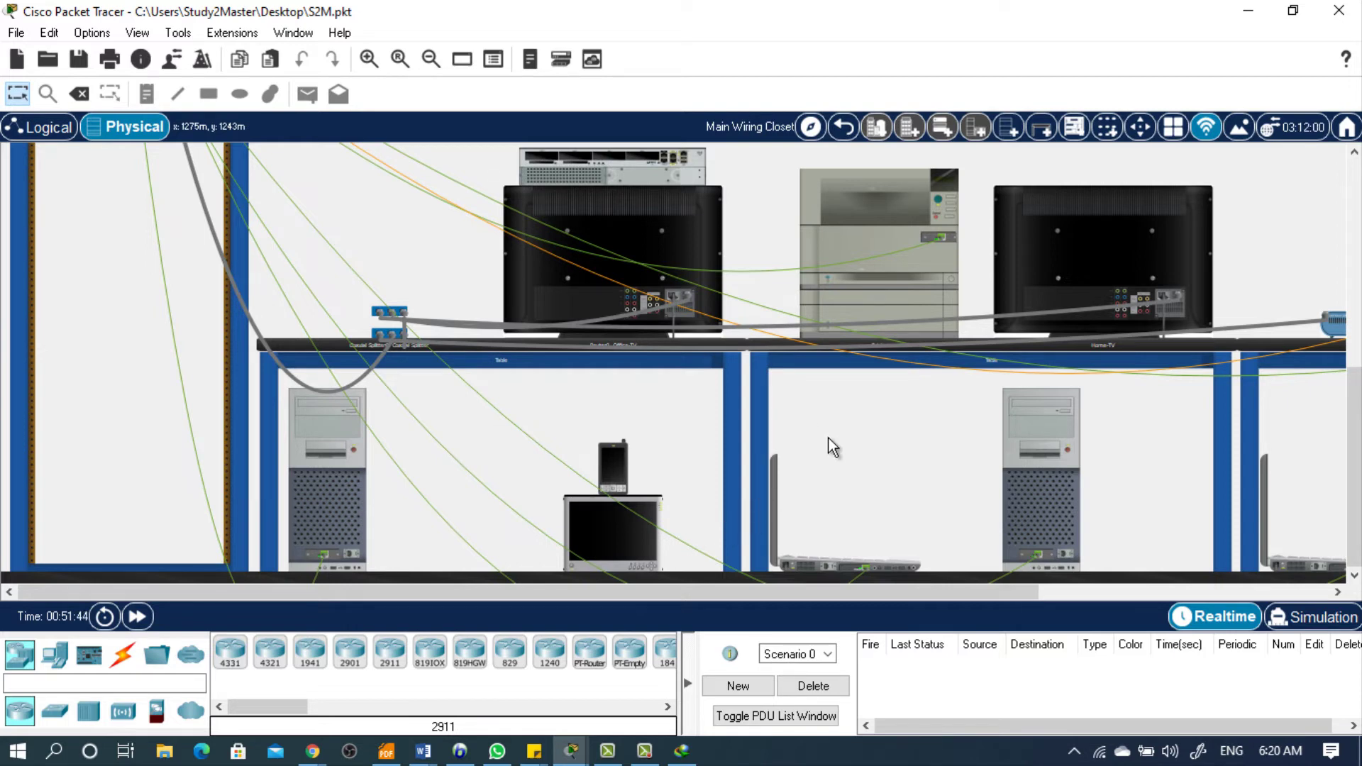
In Logical view, load 1.1.1.1 in PC Basit's full-screen desktop web browser
{"action": "left_click", "coordinate": [38, 132]}
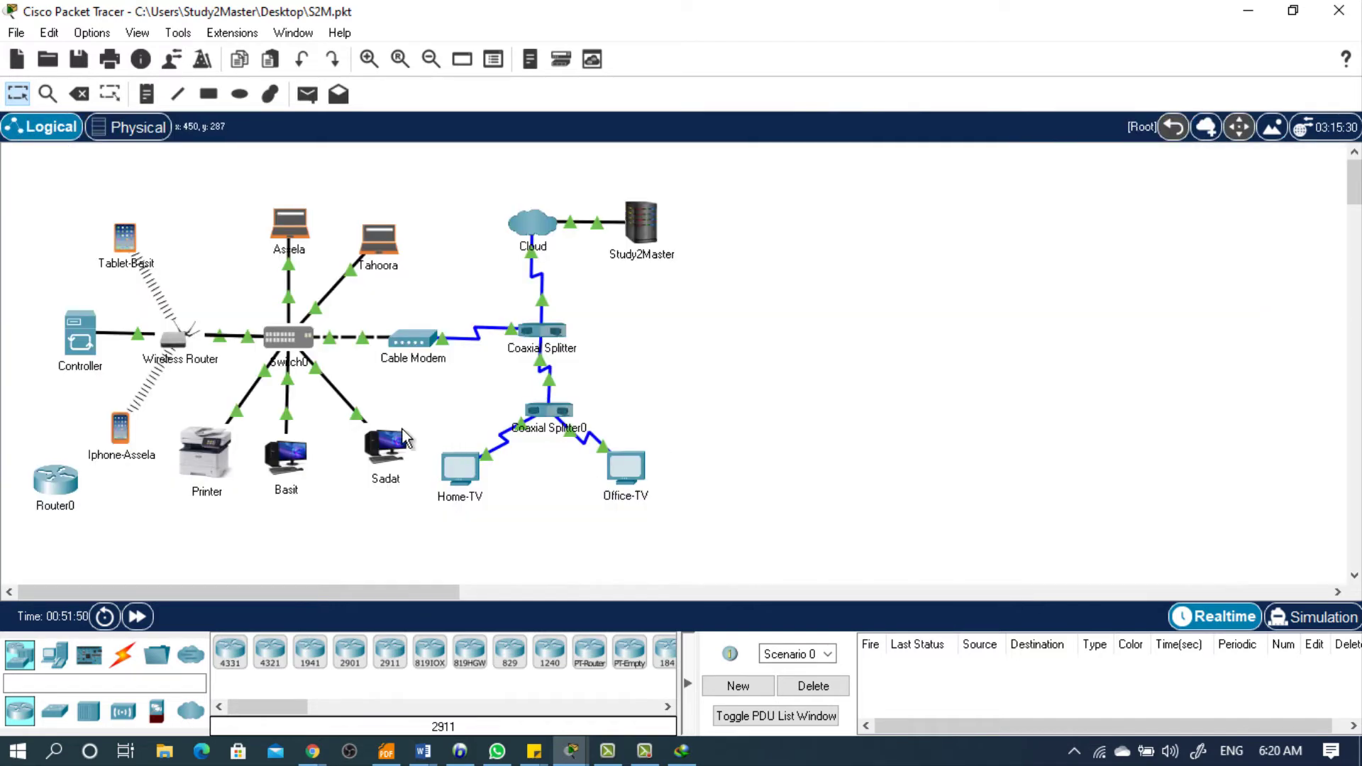
{"action": "mouse_move", "coordinate": [285, 458]}
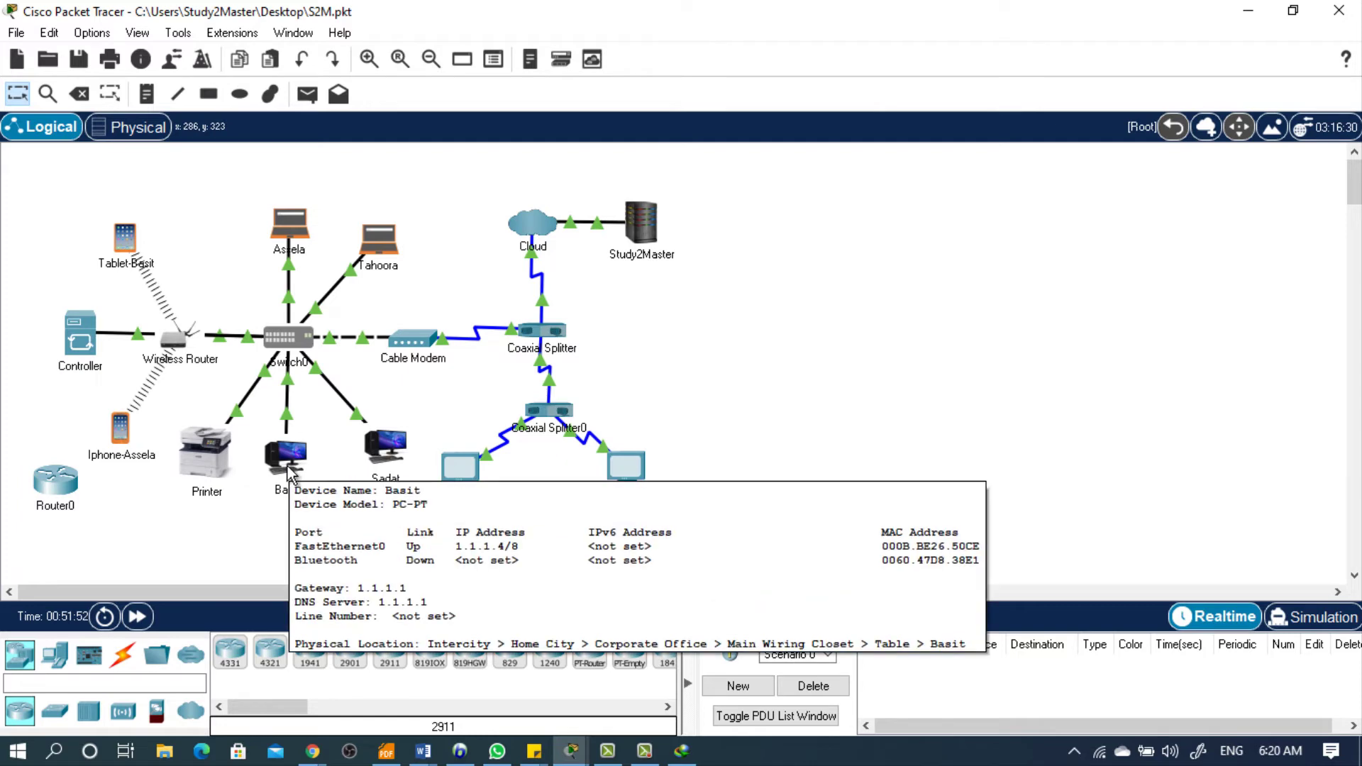
{"action": "left_click", "coordinate": [288, 468]}
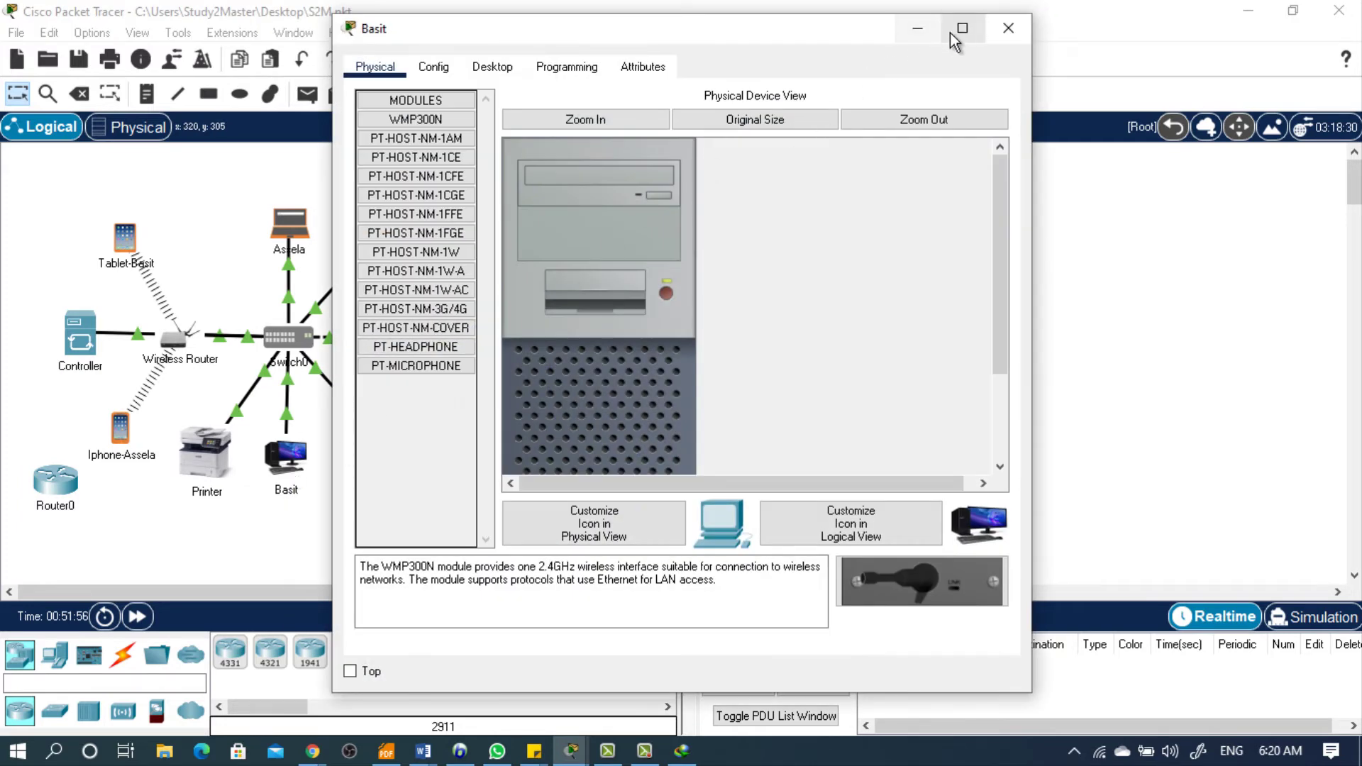
{"action": "left_click", "coordinate": [958, 34]}
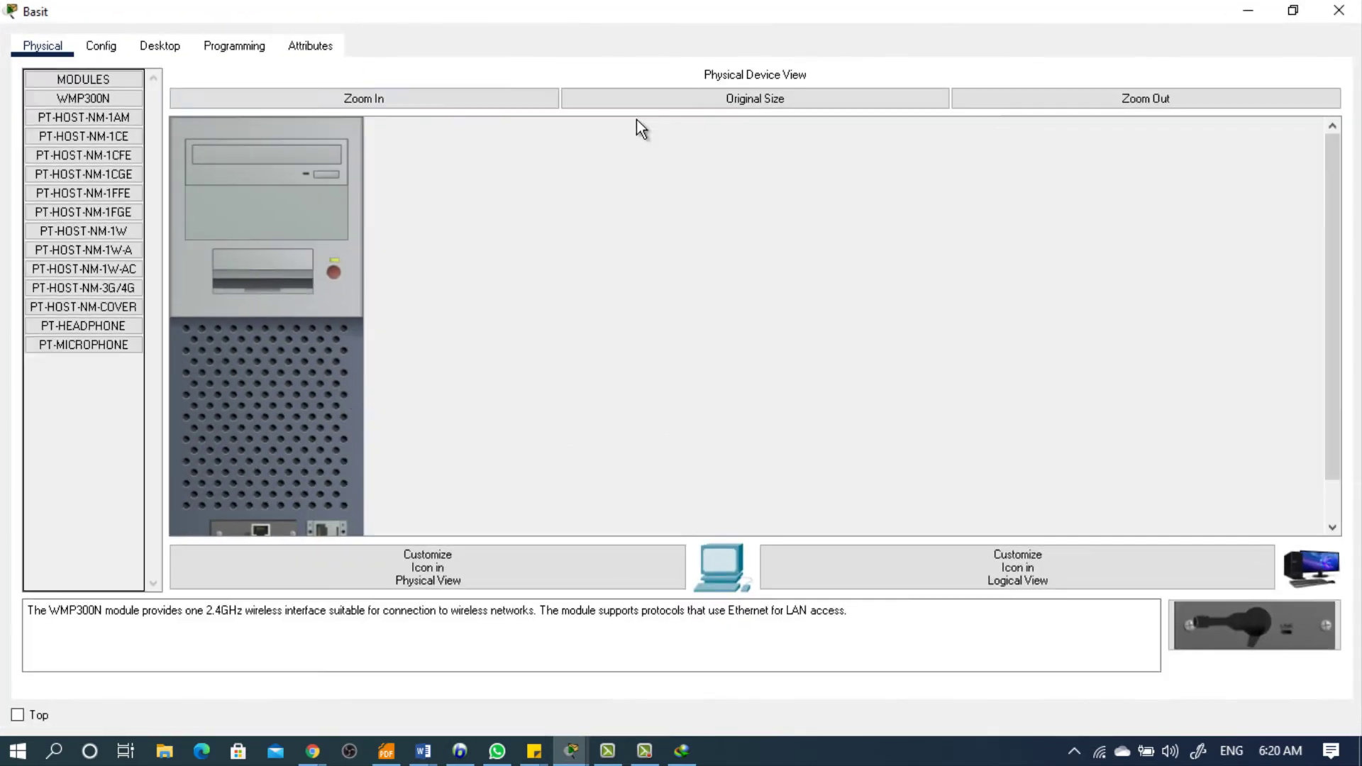
{"action": "left_click", "coordinate": [163, 47]}
{"action": "left_click", "coordinate": [1184, 158]}
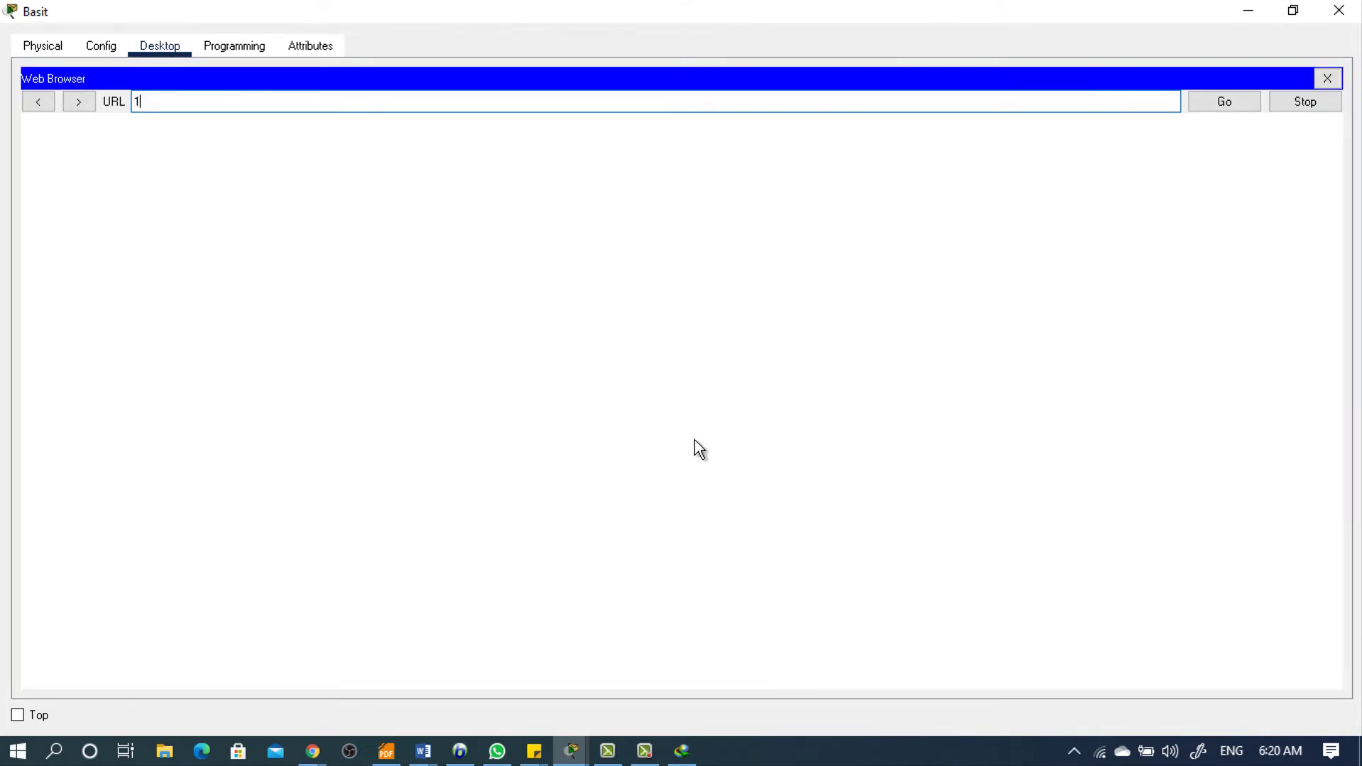
{"action": "key", "text": "Return"}
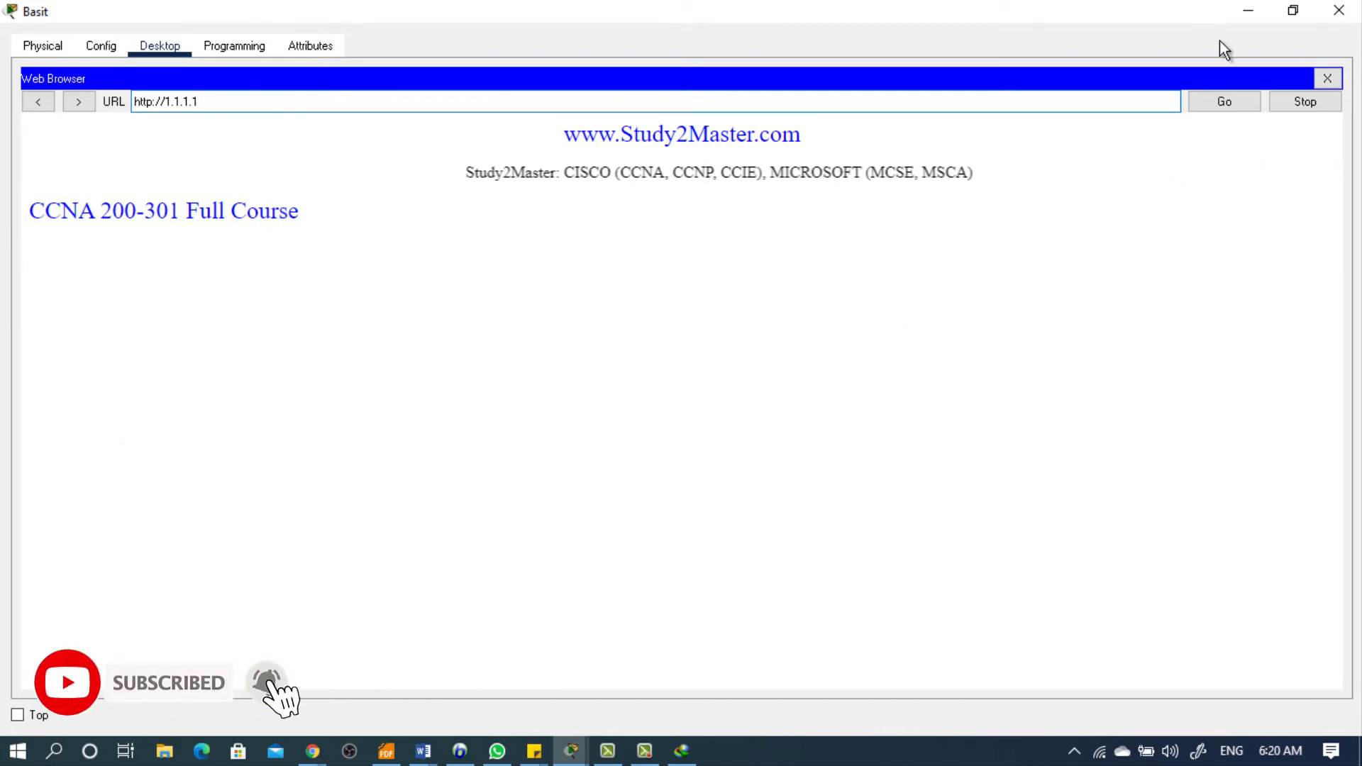
Close Basit's window and show laptop Assela's web browser full screen
{"action": "left_click", "coordinate": [1249, 12]}
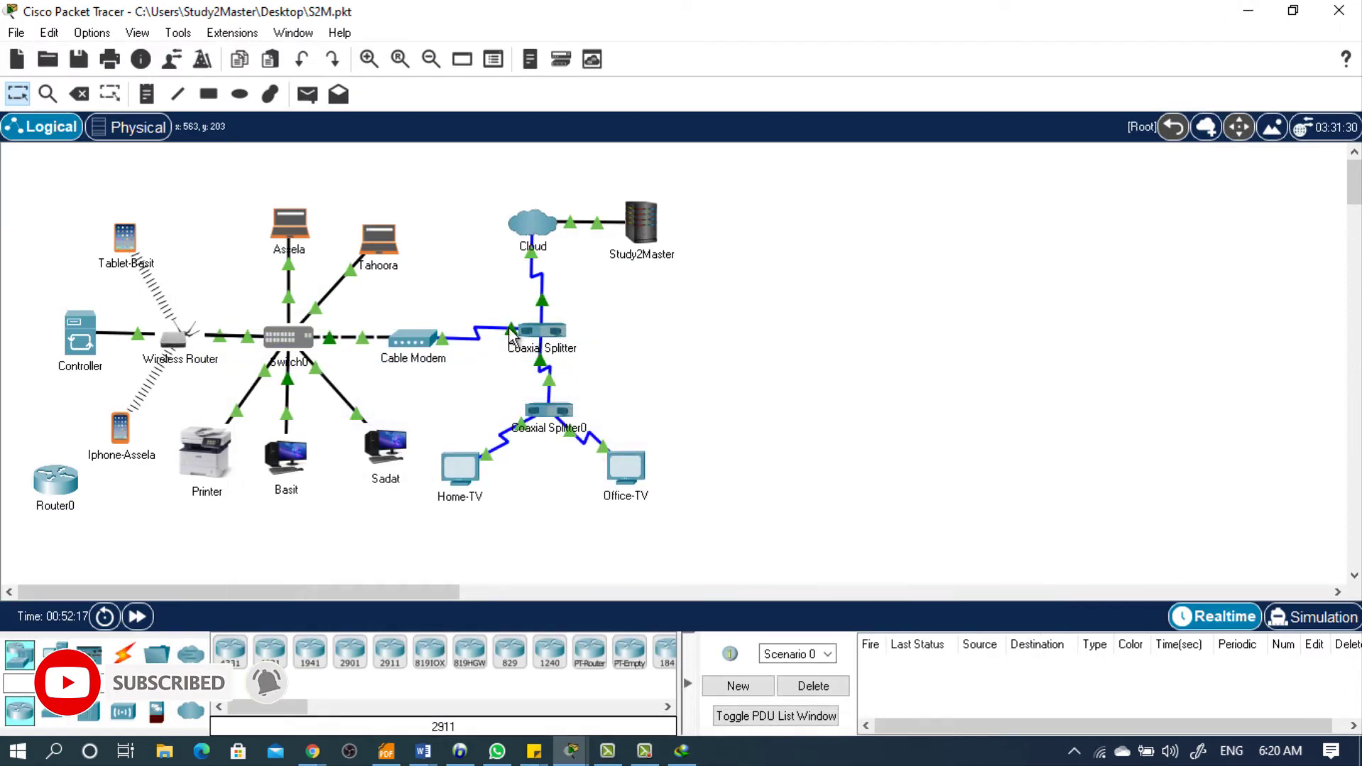
{"action": "left_click", "coordinate": [290, 225]}
{"action": "left_click", "coordinate": [1165, 27]}
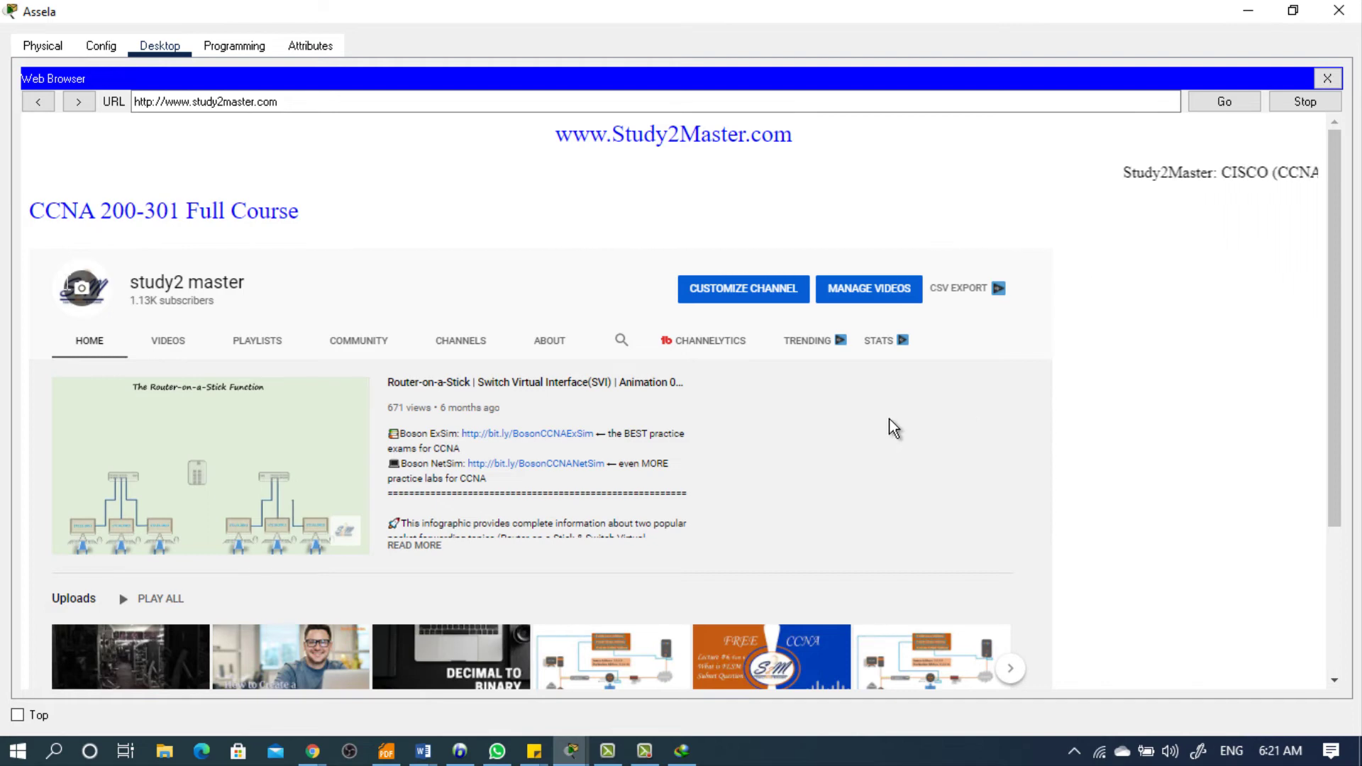
Put Assela's window away, then restart PC Sadat's full-screen web browser with a blank page
{"action": "left_click", "coordinate": [1239, 16]}
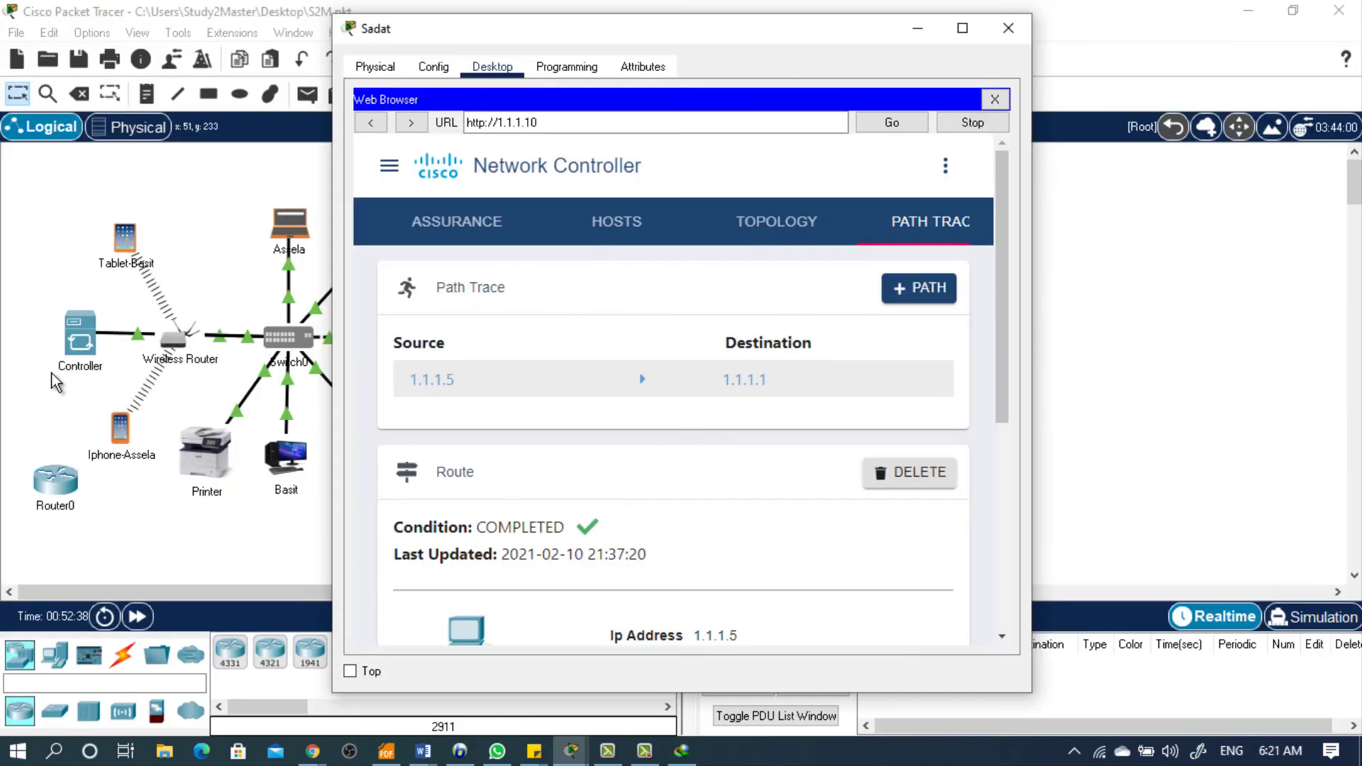
{"action": "left_click", "coordinate": [963, 29]}
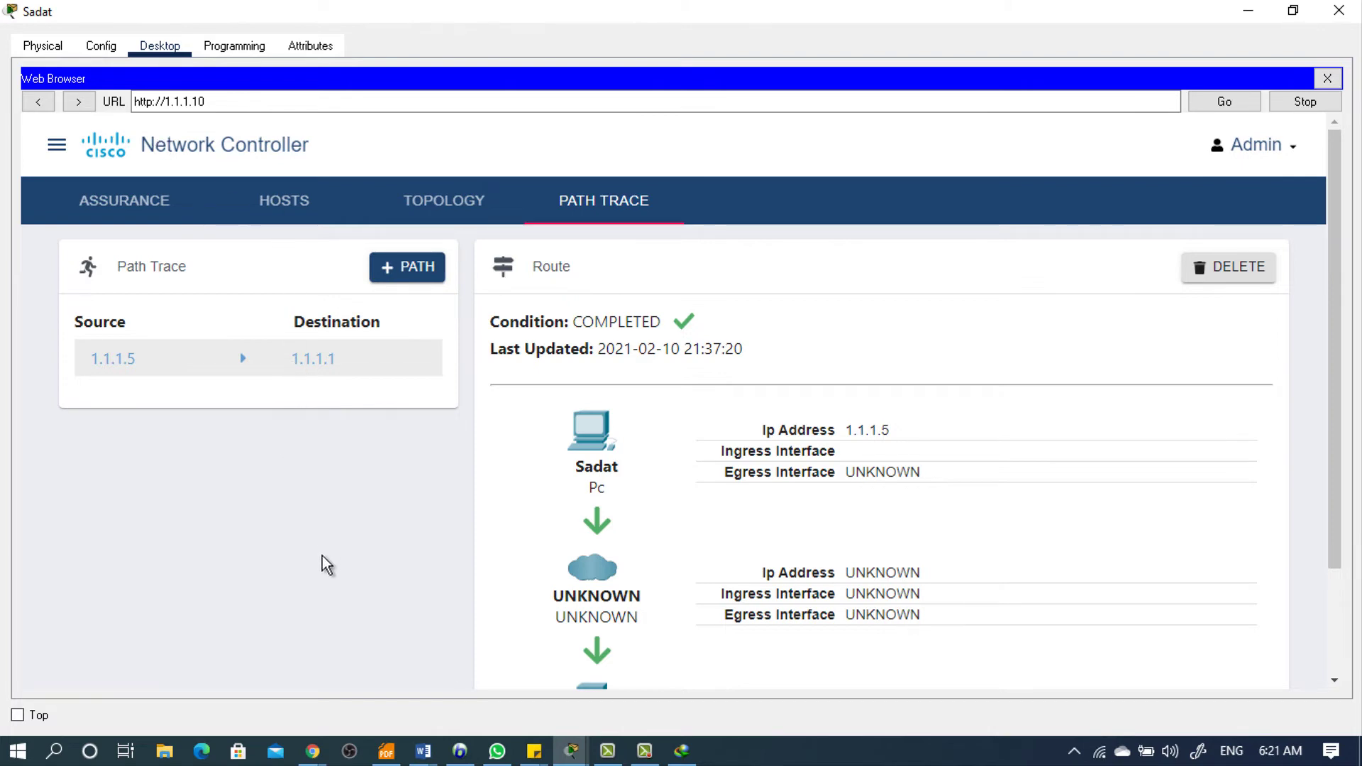
{"action": "left_click", "coordinate": [1326, 77]}
{"action": "left_click", "coordinate": [1157, 131]}
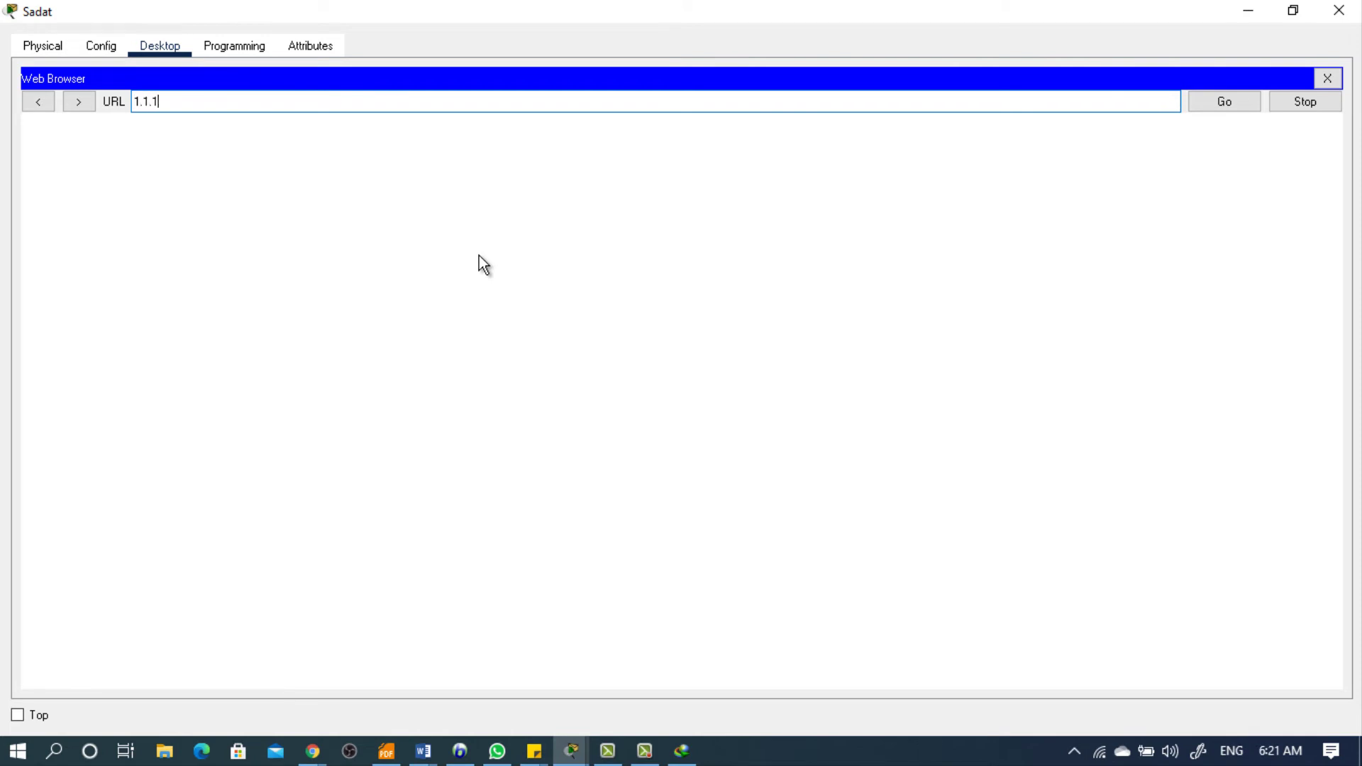
{"action": "key", "text": "Return"}
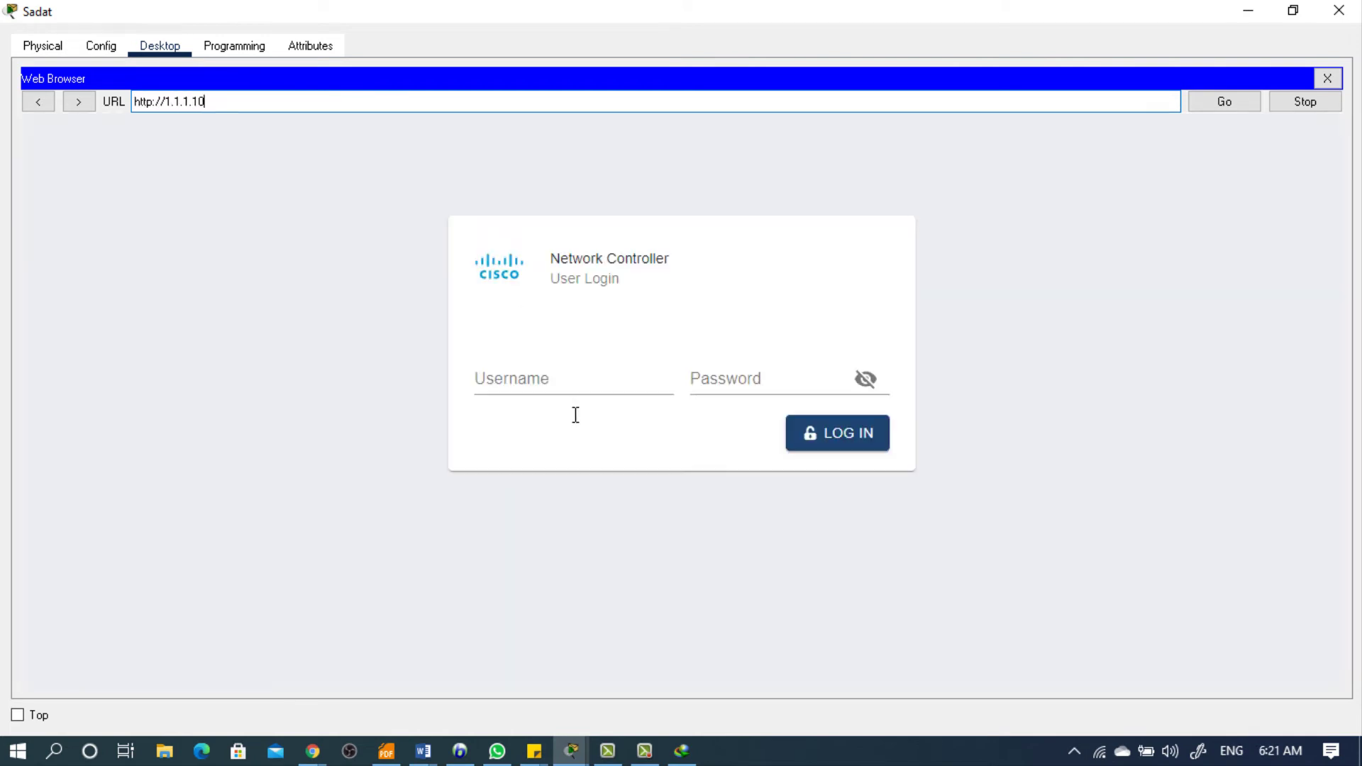
{"action": "left_click", "coordinate": [606, 402]}
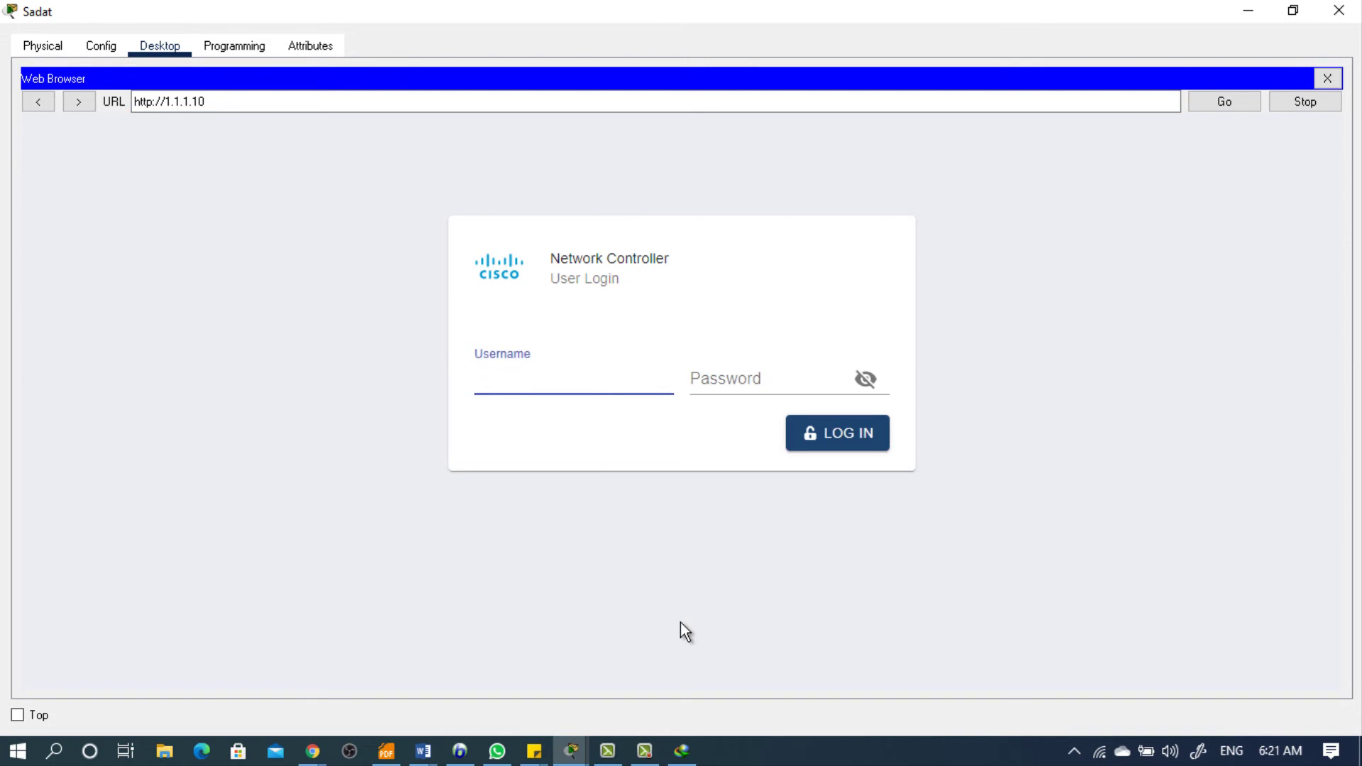
{"action": "type", "text": "dmin"}
{"action": "key", "text": "Tab"}
{"action": "type", "text": "cisco"}
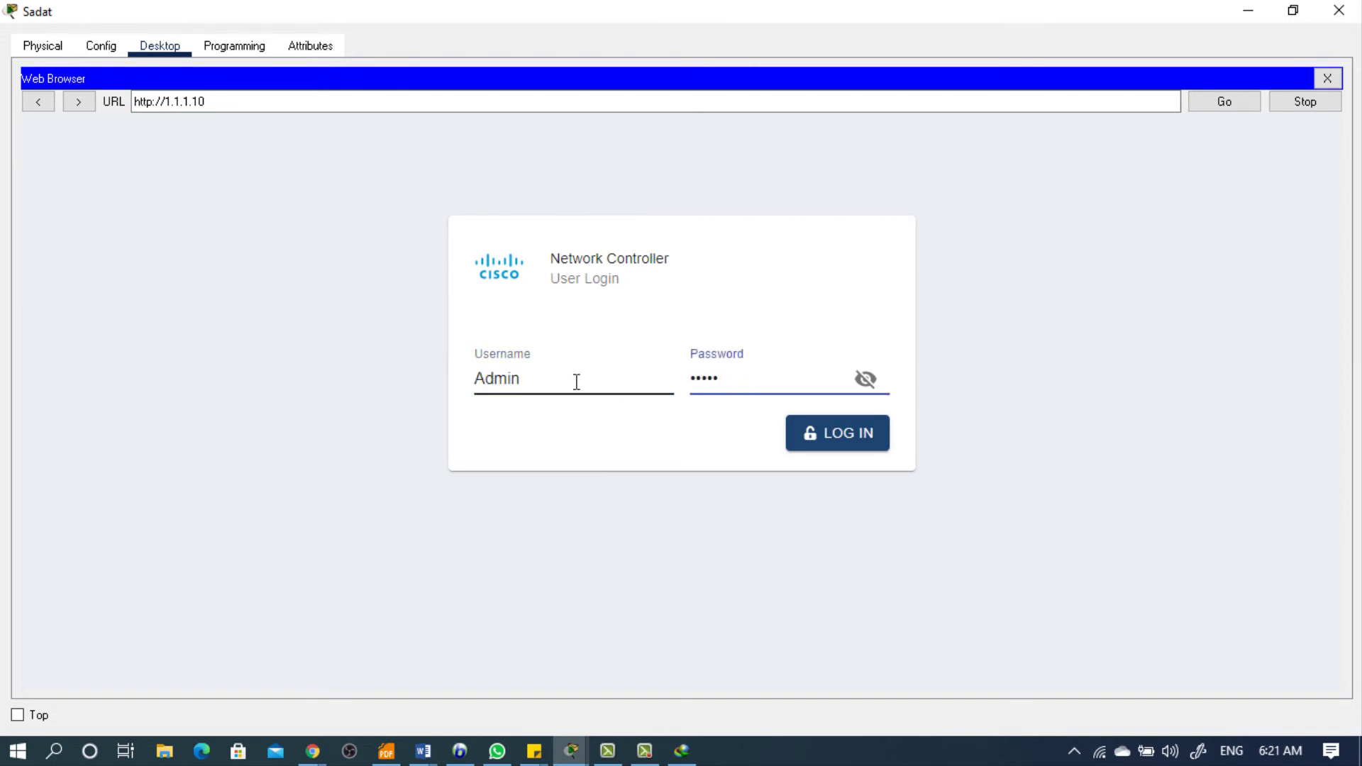
{"action": "left_click", "coordinate": [859, 443]}
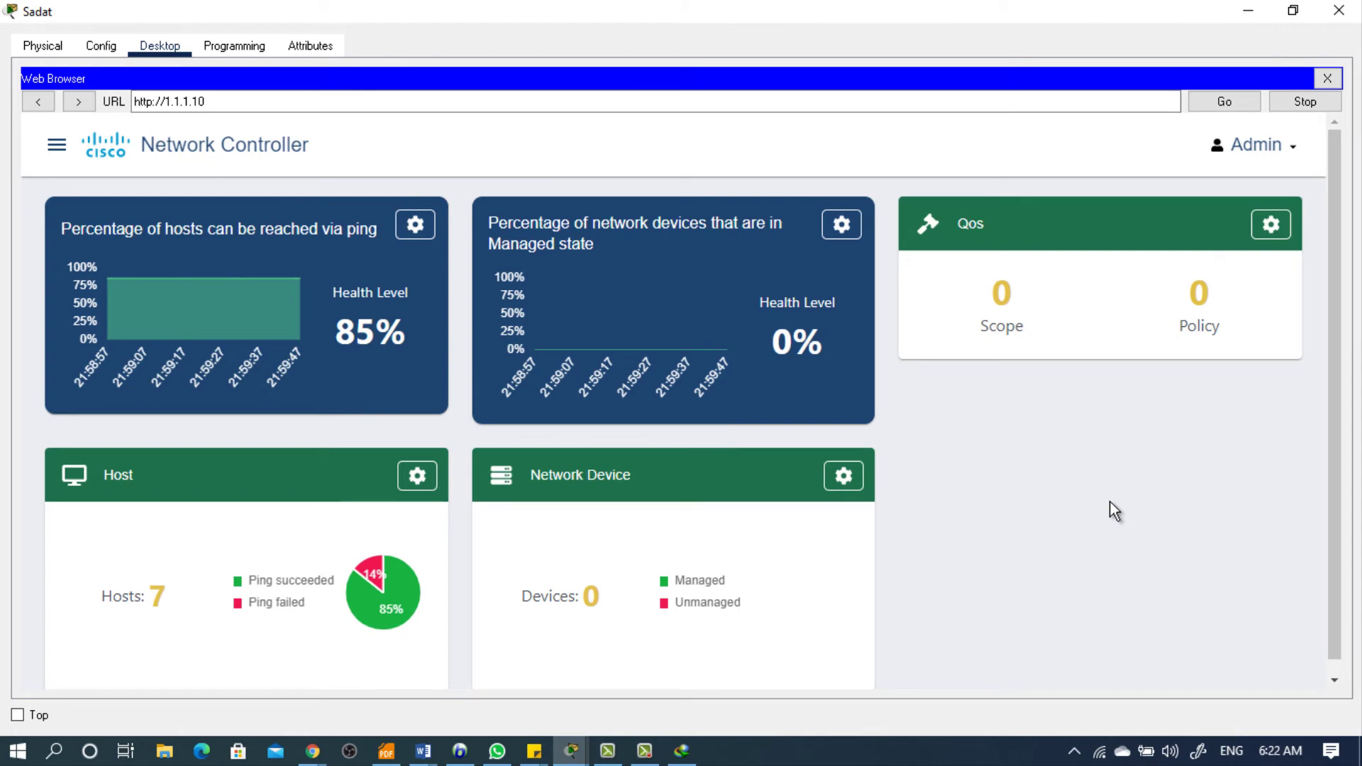
{"action": "scroll", "coordinate": [1113, 512], "scroll_direction": "down", "scroll_amount": 1}
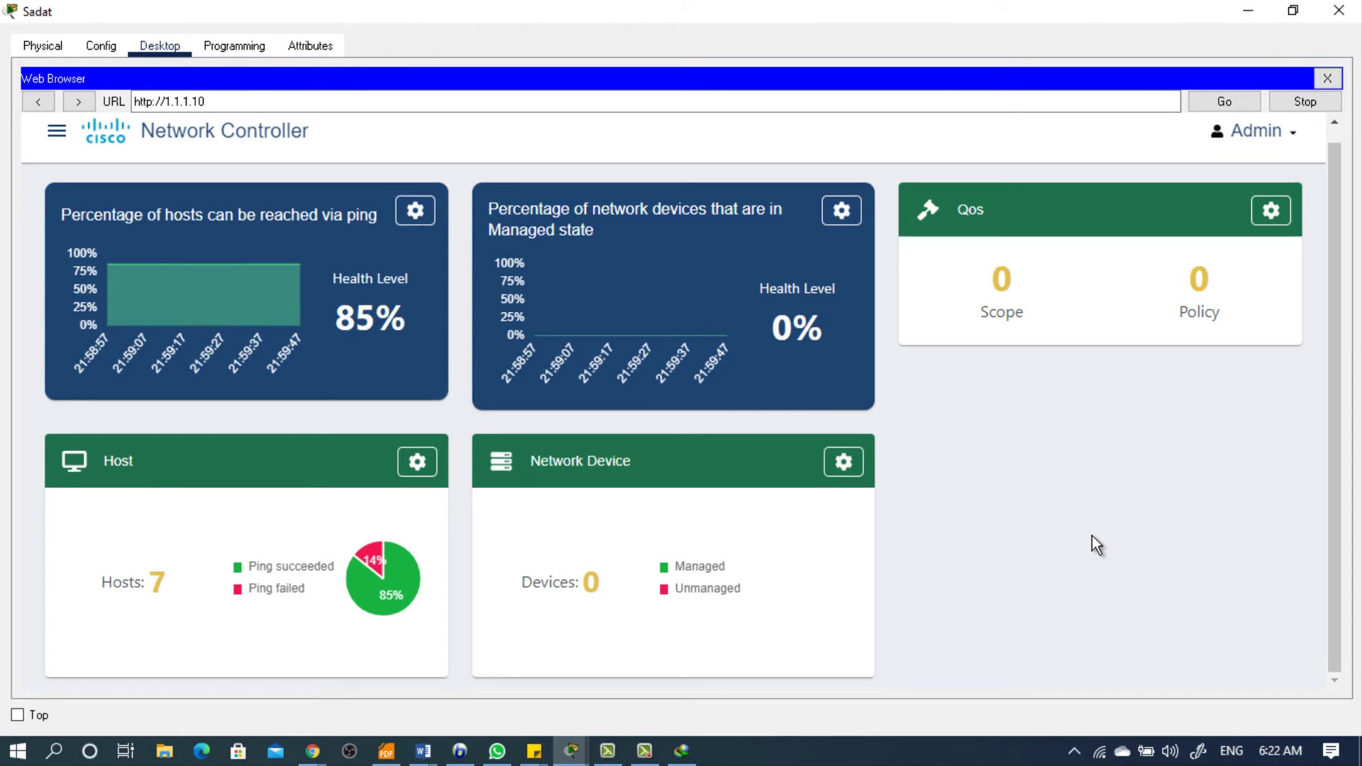
{"action": "scroll", "coordinate": [1089, 536], "scroll_direction": "up", "scroll_amount": 1}
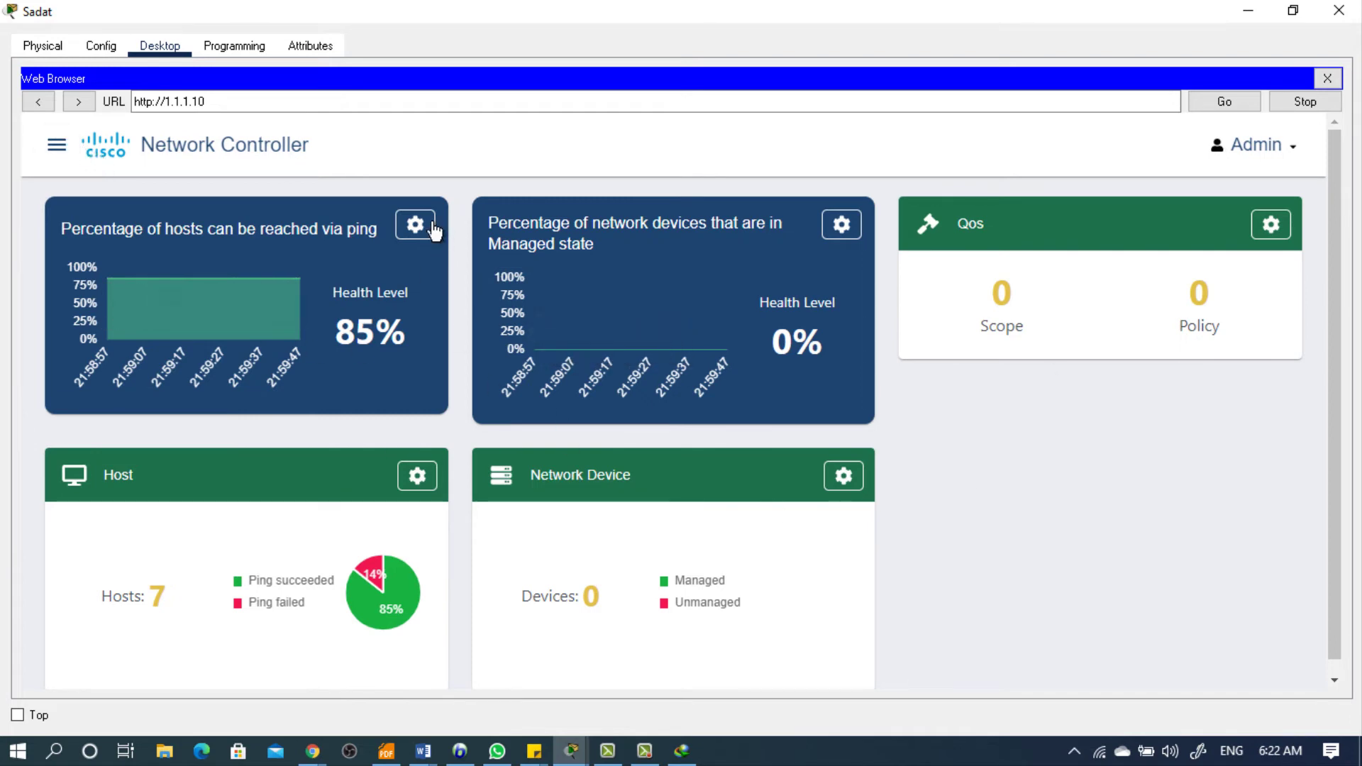
Open the ASSURANCE health page, then the HOSTS list and the topology view
{"action": "left_click", "coordinate": [472, 301]}
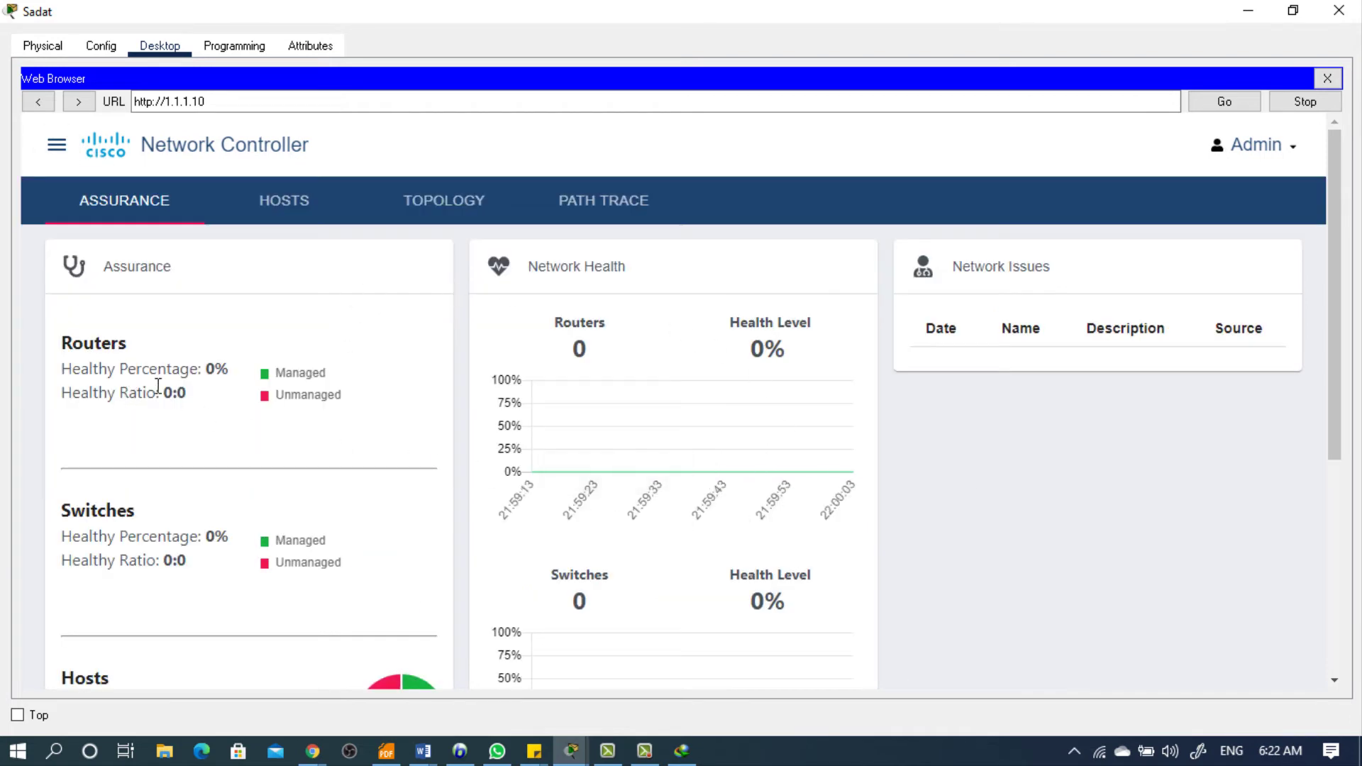
{"action": "scroll", "coordinate": [1086, 465], "scroll_direction": "down", "scroll_amount": 5}
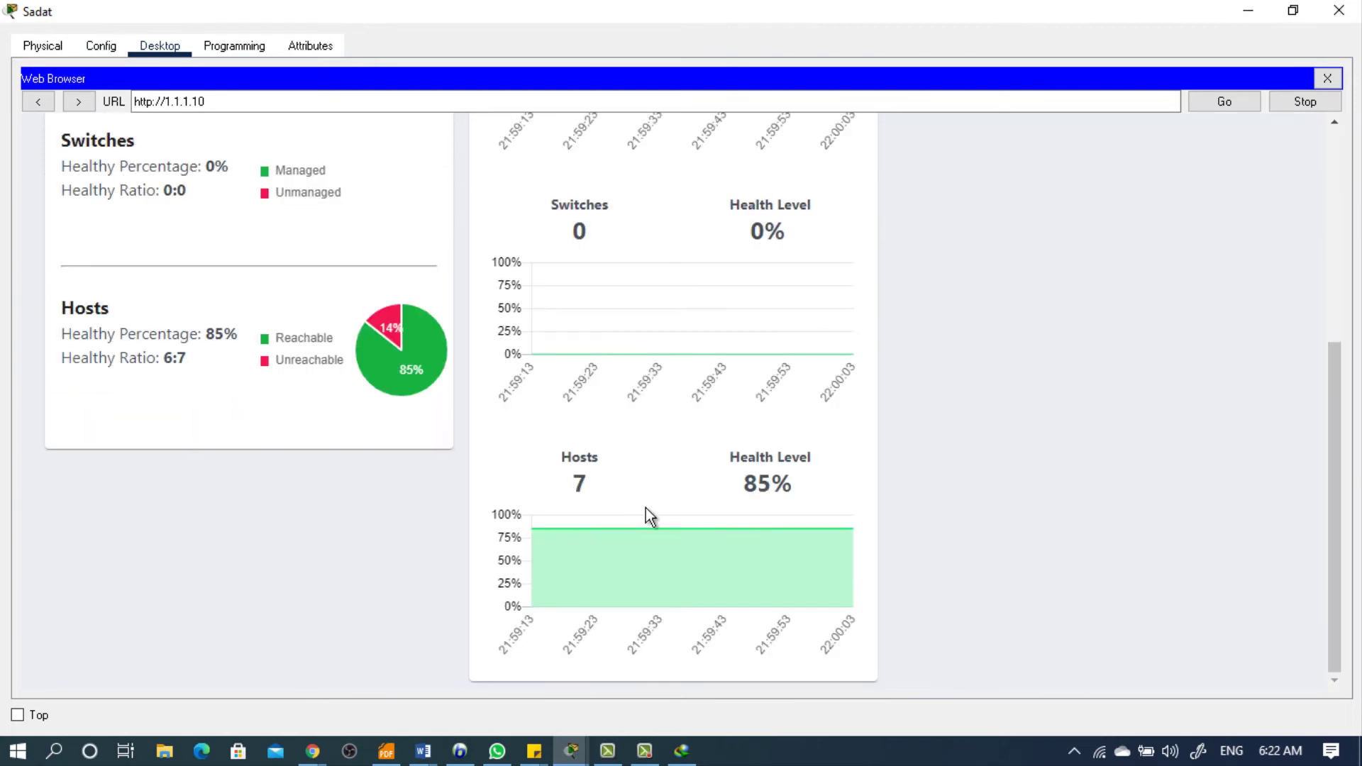
{"action": "scroll", "coordinate": [1037, 552], "scroll_direction": "up", "scroll_amount": 3}
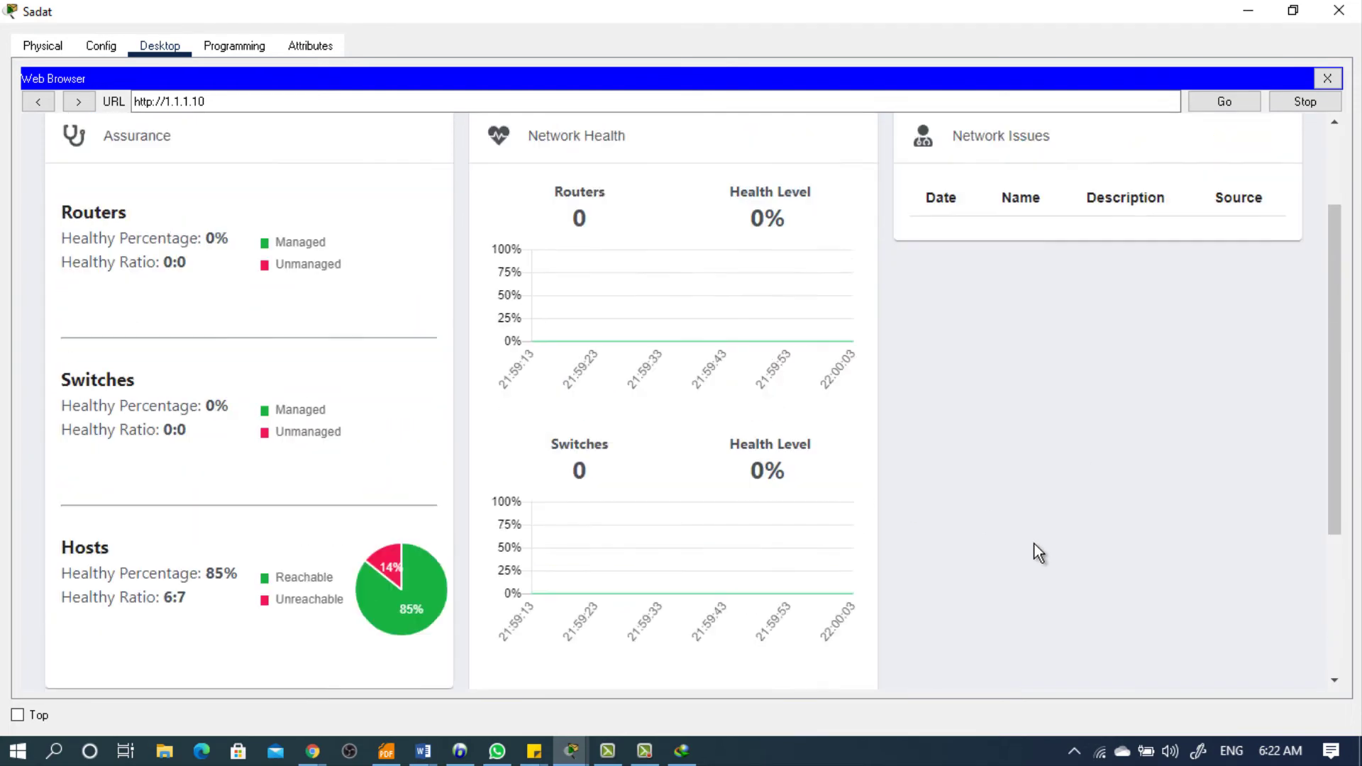
{"action": "scroll", "coordinate": [1034, 553], "scroll_direction": "up", "scroll_amount": 2}
{"action": "left_click", "coordinate": [309, 213]}
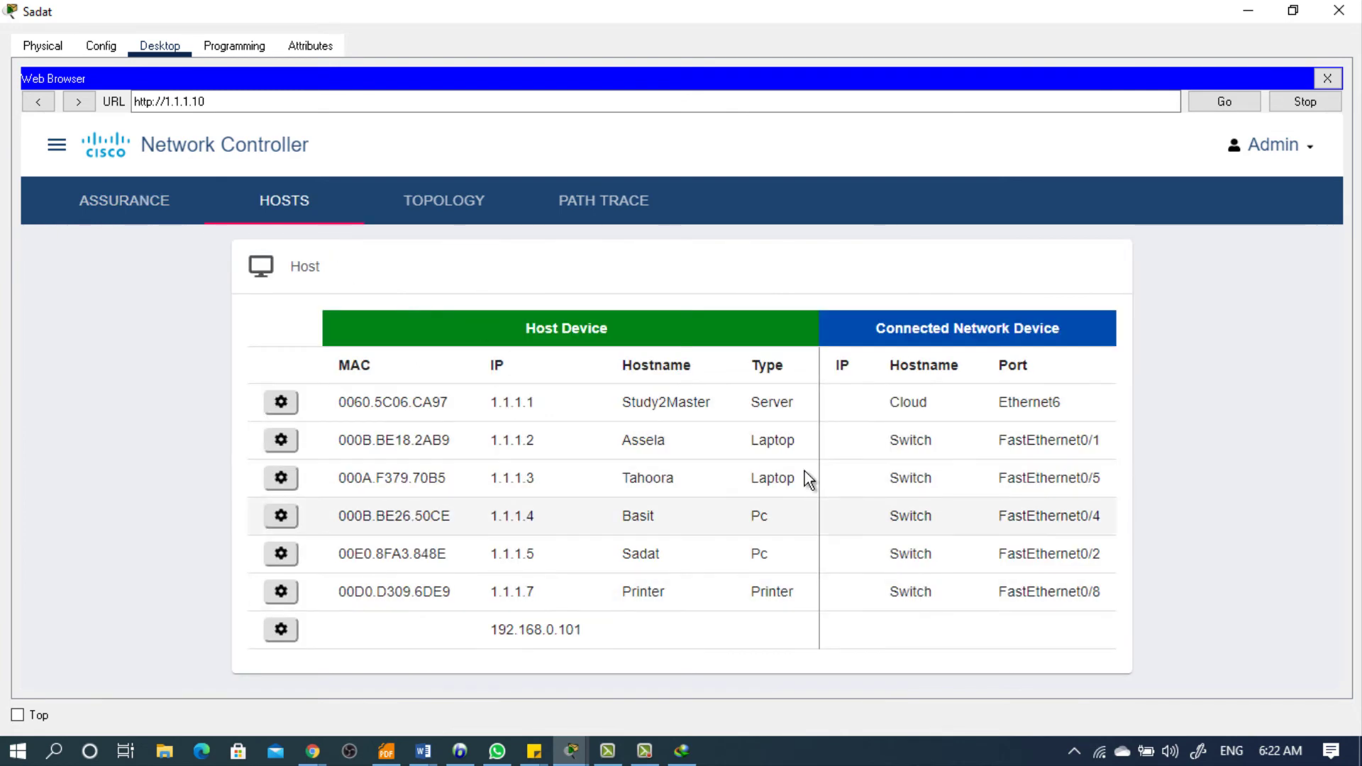
{"action": "left_click", "coordinate": [446, 209]}
Open the 1.1.1.5 → 1.1.1.1 path trace and view its route through the UNKNOWN hop
{"action": "left_click", "coordinate": [595, 214]}
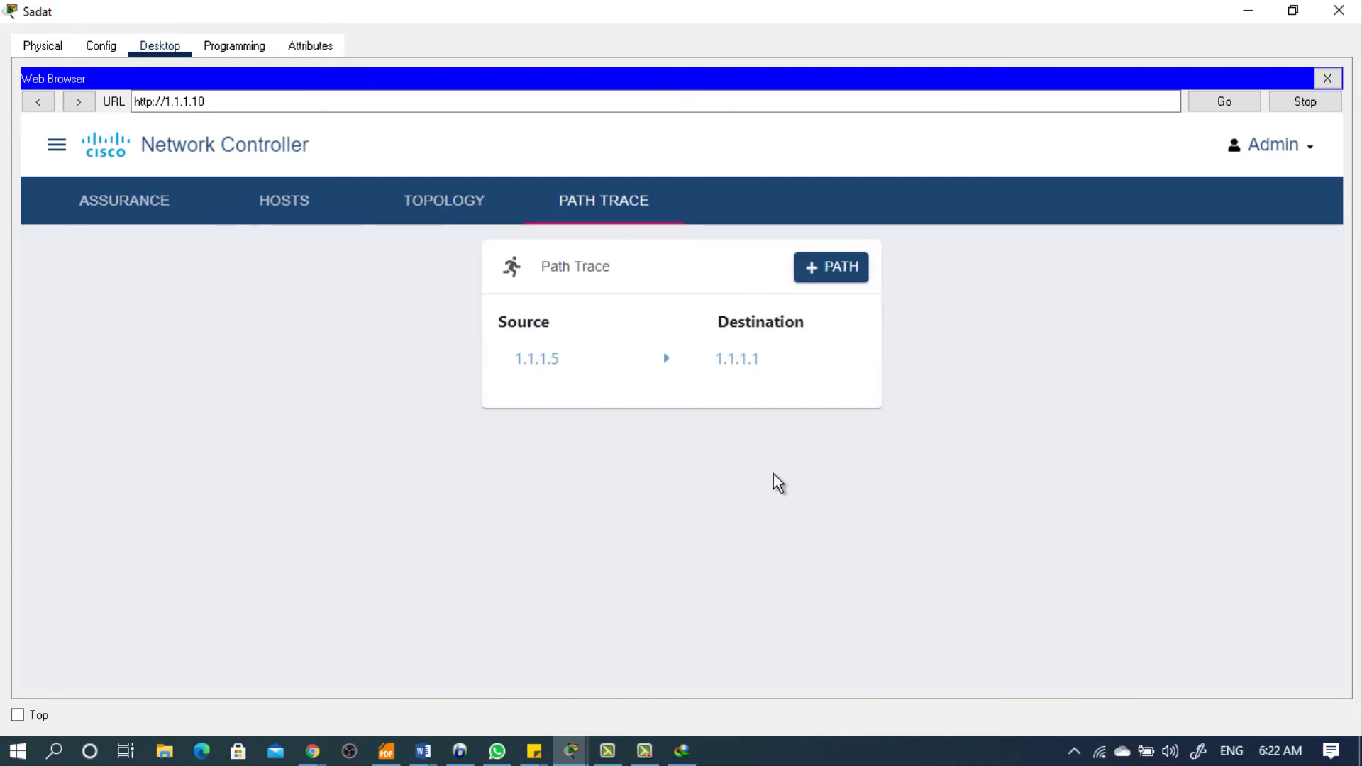
{"action": "left_click", "coordinate": [668, 363]}
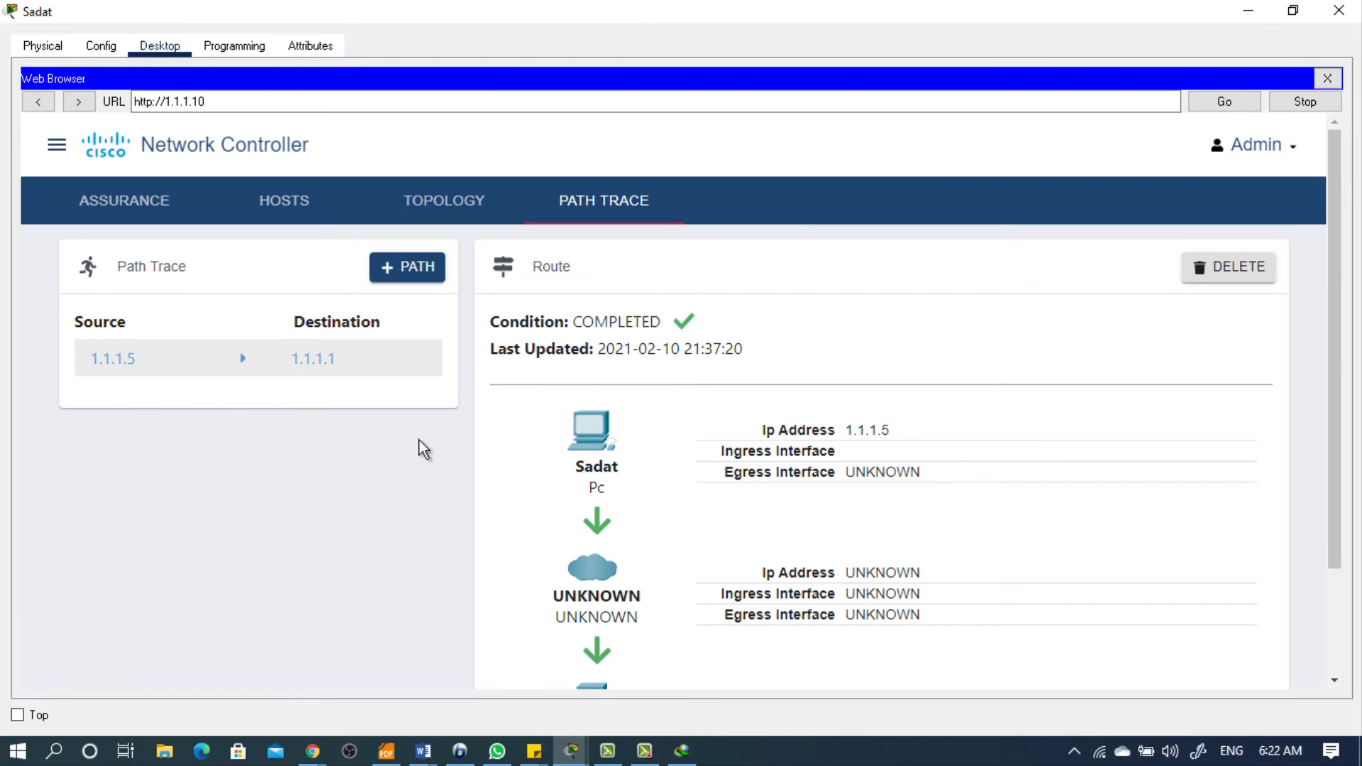
{"action": "left_click_drag", "start_coordinate": [1336, 359], "coordinate": [1351, 557]}
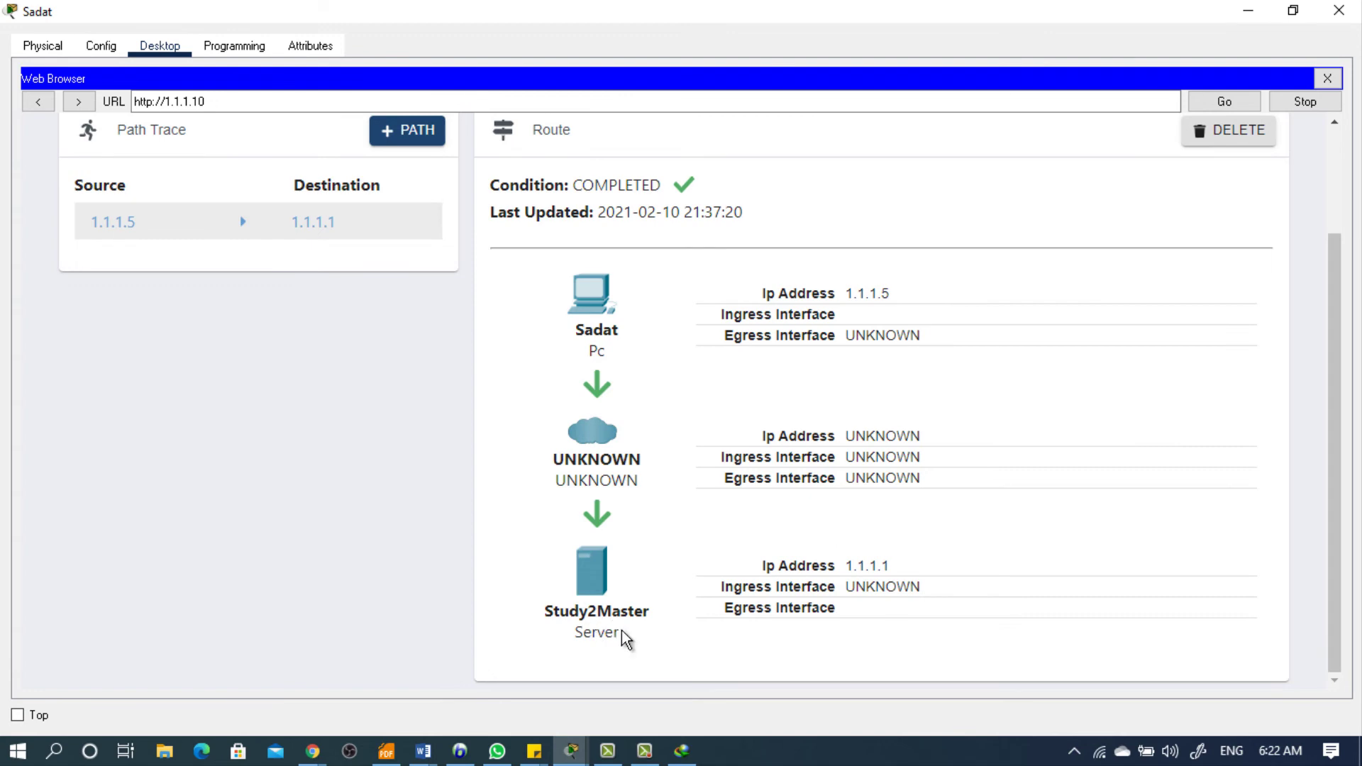
{"action": "scroll", "coordinate": [1194, 473], "scroll_direction": "up", "scroll_amount": 3}
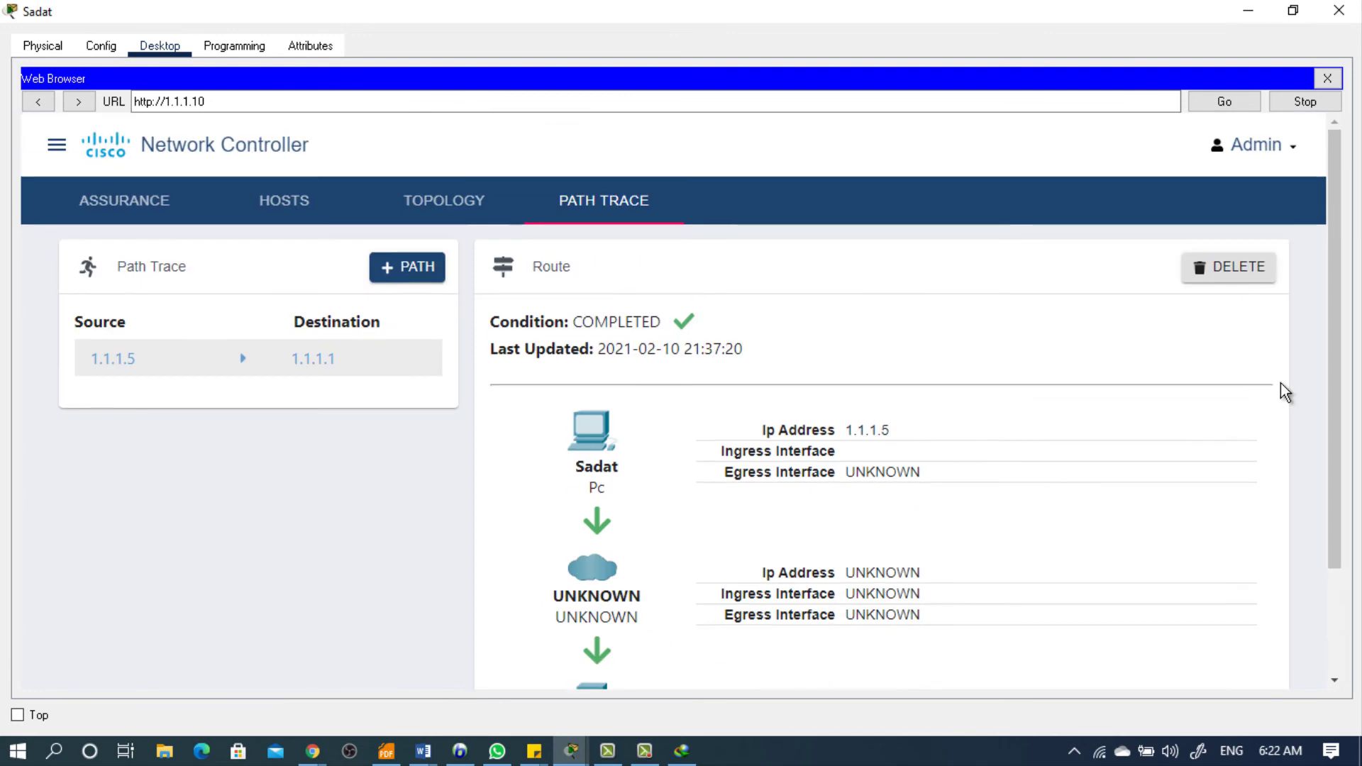
Visit the controller's Provisioning, Discovery and CLI Credentials pages
{"action": "left_click", "coordinate": [50, 143]}
{"action": "left_click", "coordinate": [137, 176]}
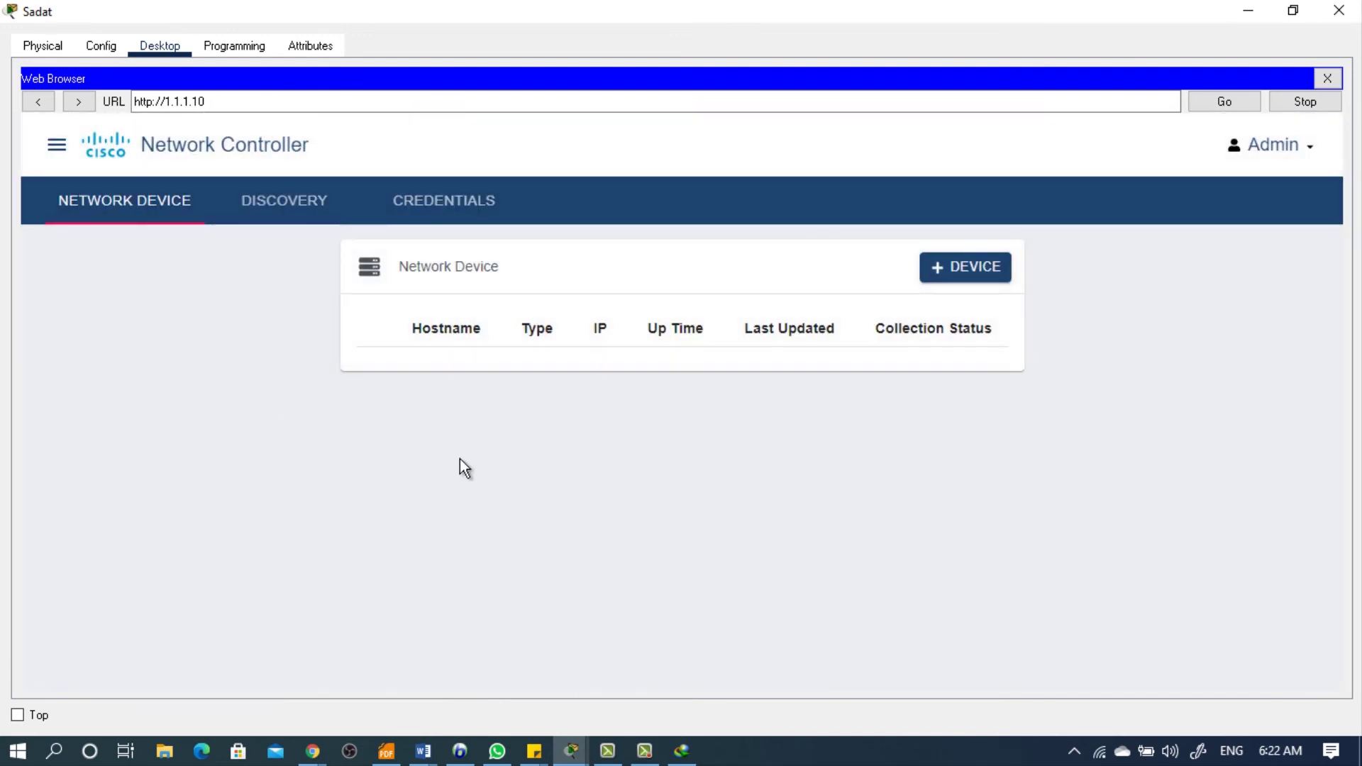
{"action": "left_click", "coordinate": [262, 208]}
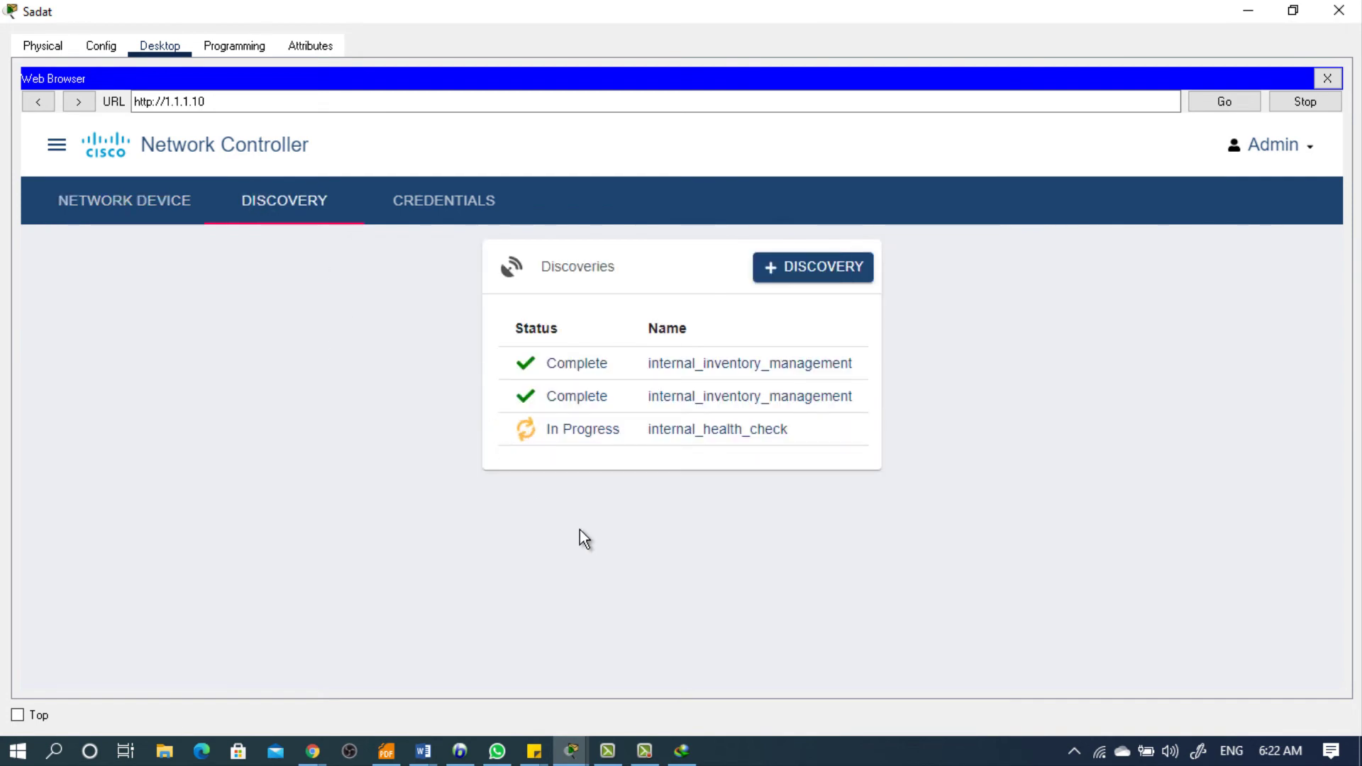
{"action": "left_click", "coordinate": [442, 201]}
View the Assurance and Policy pages, then close the web browser and Sadat window
{"action": "left_click", "coordinate": [62, 147]}
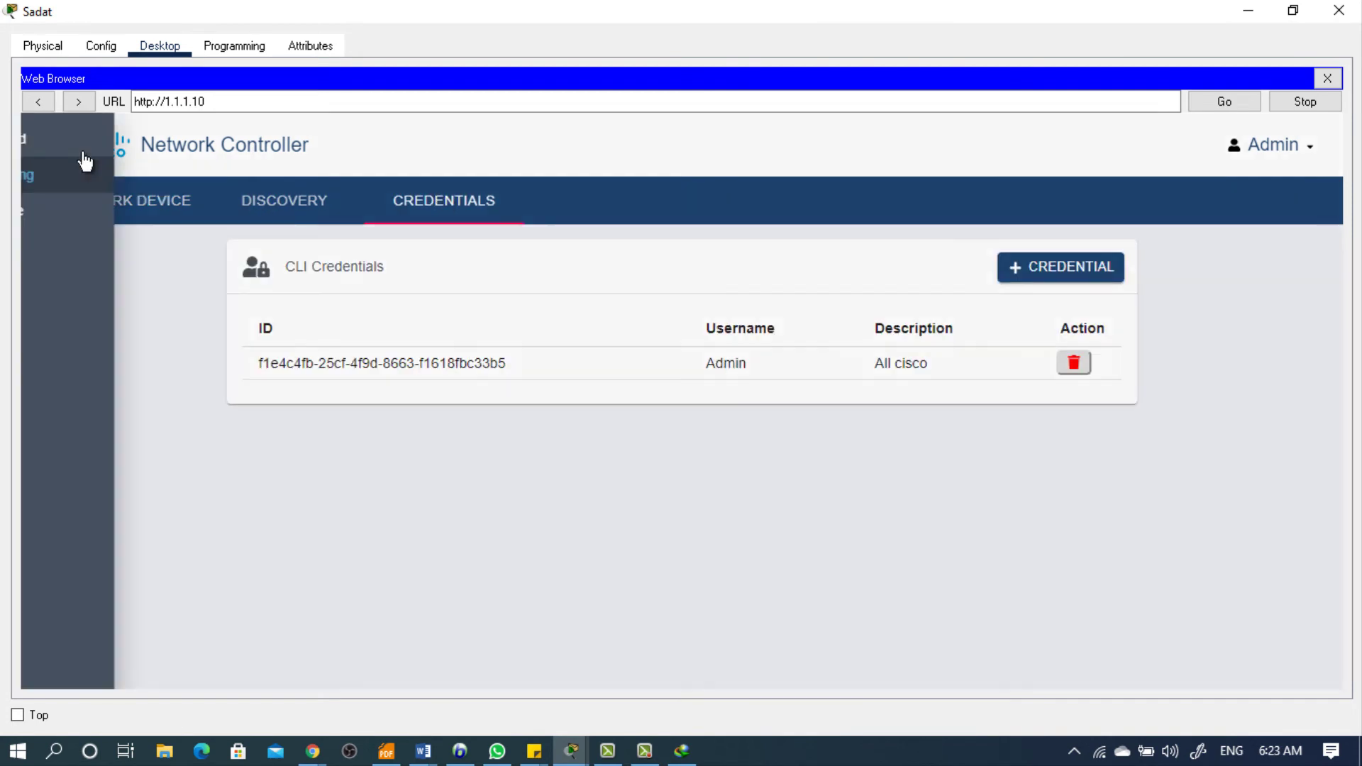
{"action": "left_click", "coordinate": [132, 219]}
{"action": "left_click", "coordinate": [62, 149]}
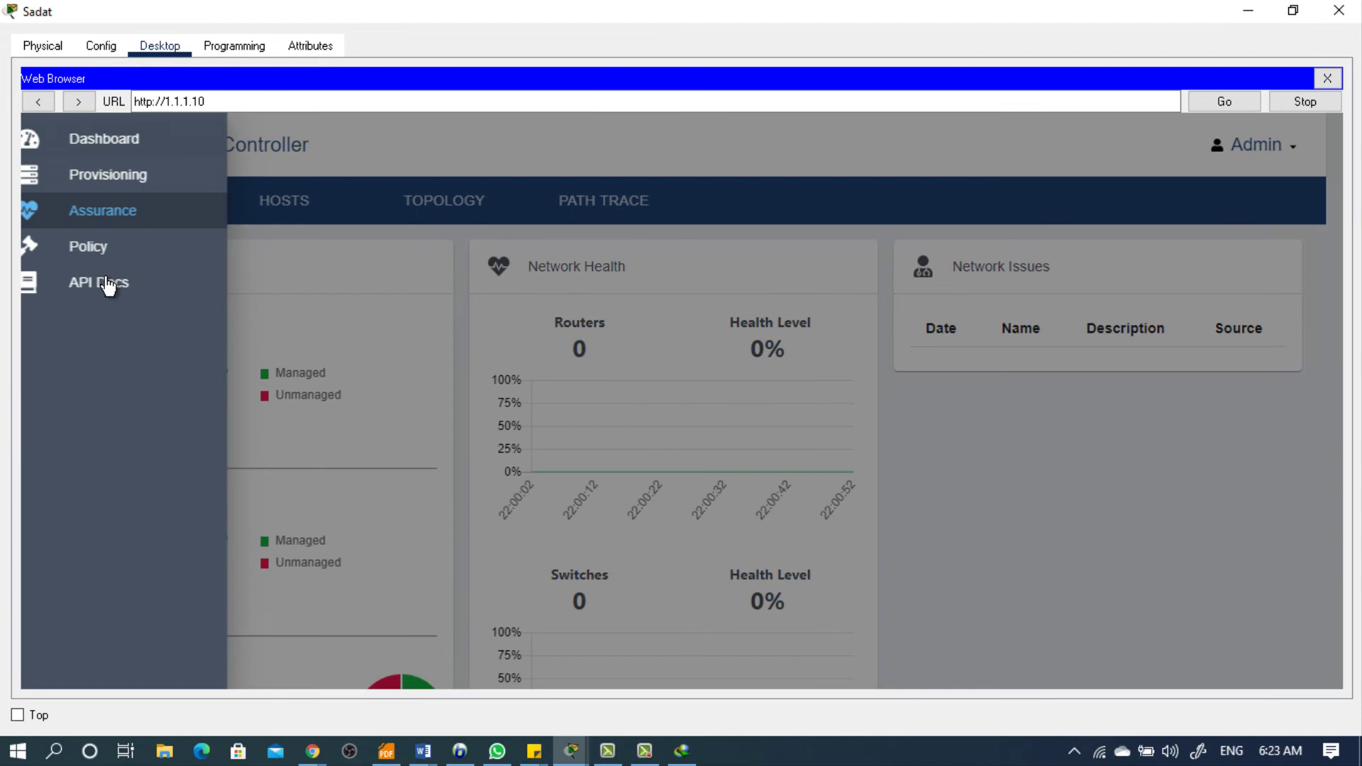
{"action": "left_click", "coordinate": [114, 247]}
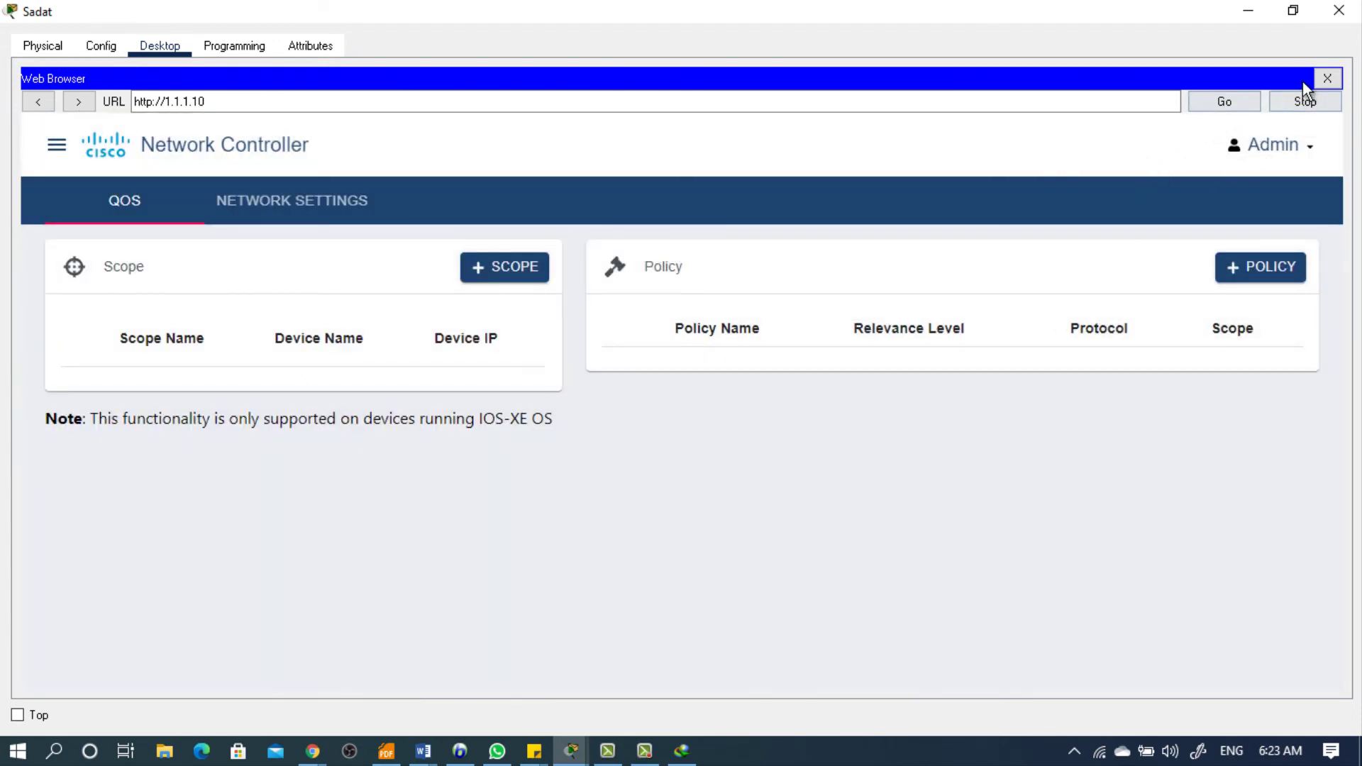
{"action": "left_click", "coordinate": [1326, 78]}
{"action": "left_click", "coordinate": [1339, 9]}
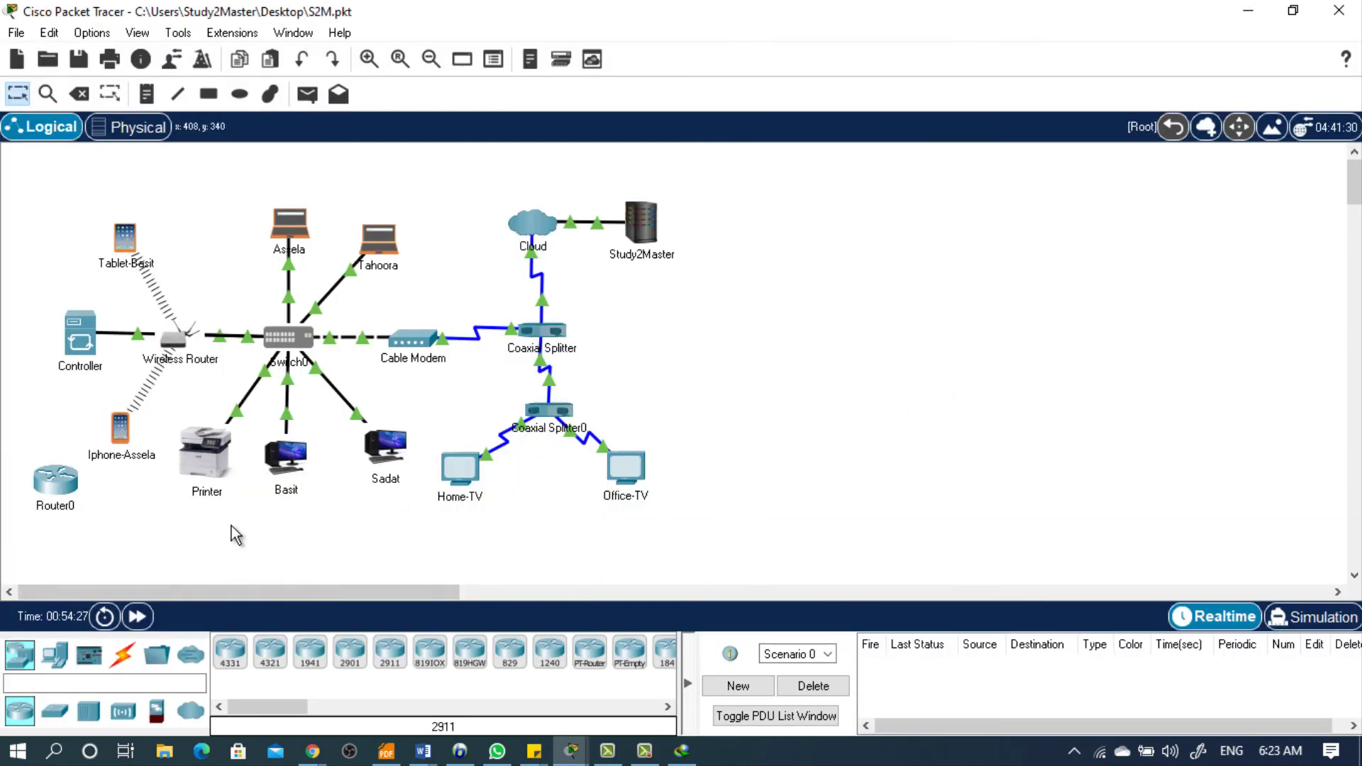
Delete Router0 from the topology and return to normal selection
{"action": "left_click", "coordinate": [59, 486]}
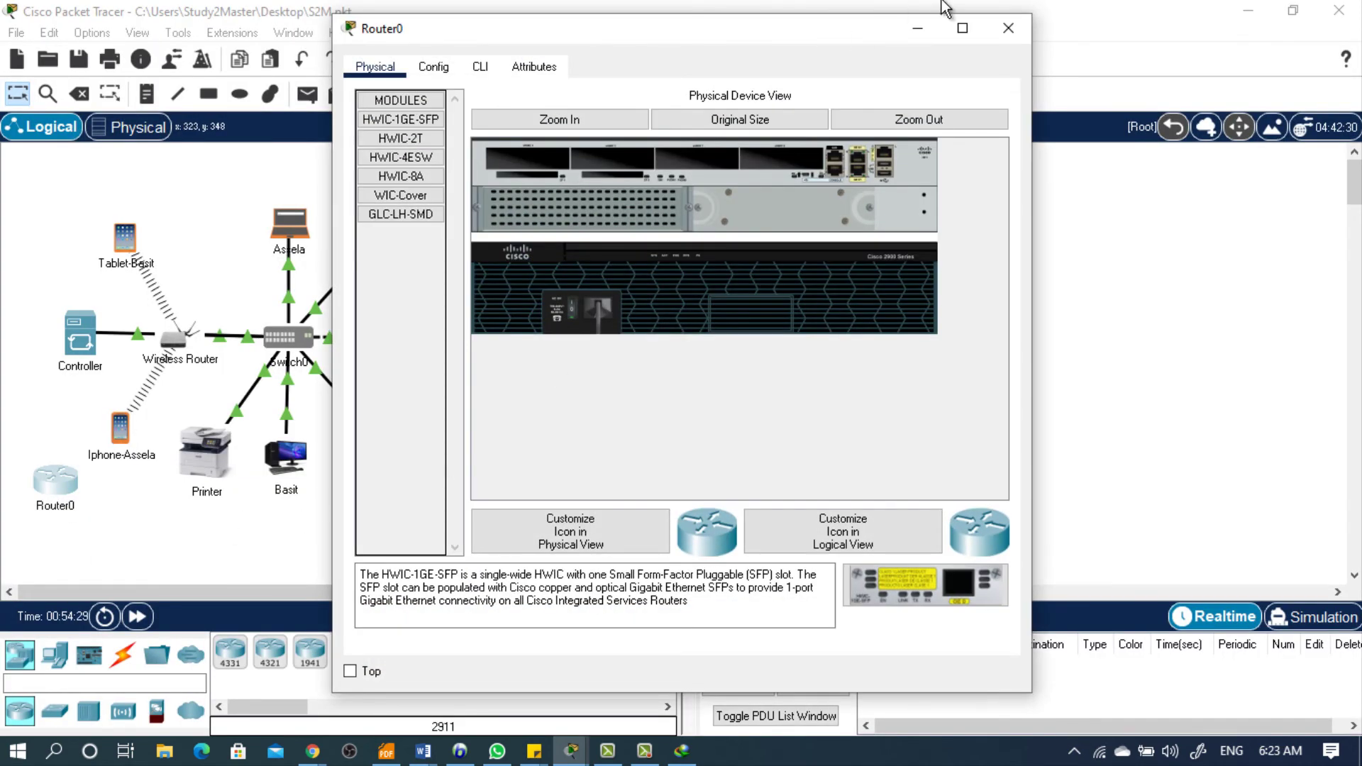
{"action": "left_click", "coordinate": [1008, 35]}
{"action": "key", "text": "Delete"}
{"action": "left_click", "coordinate": [663, 401]}
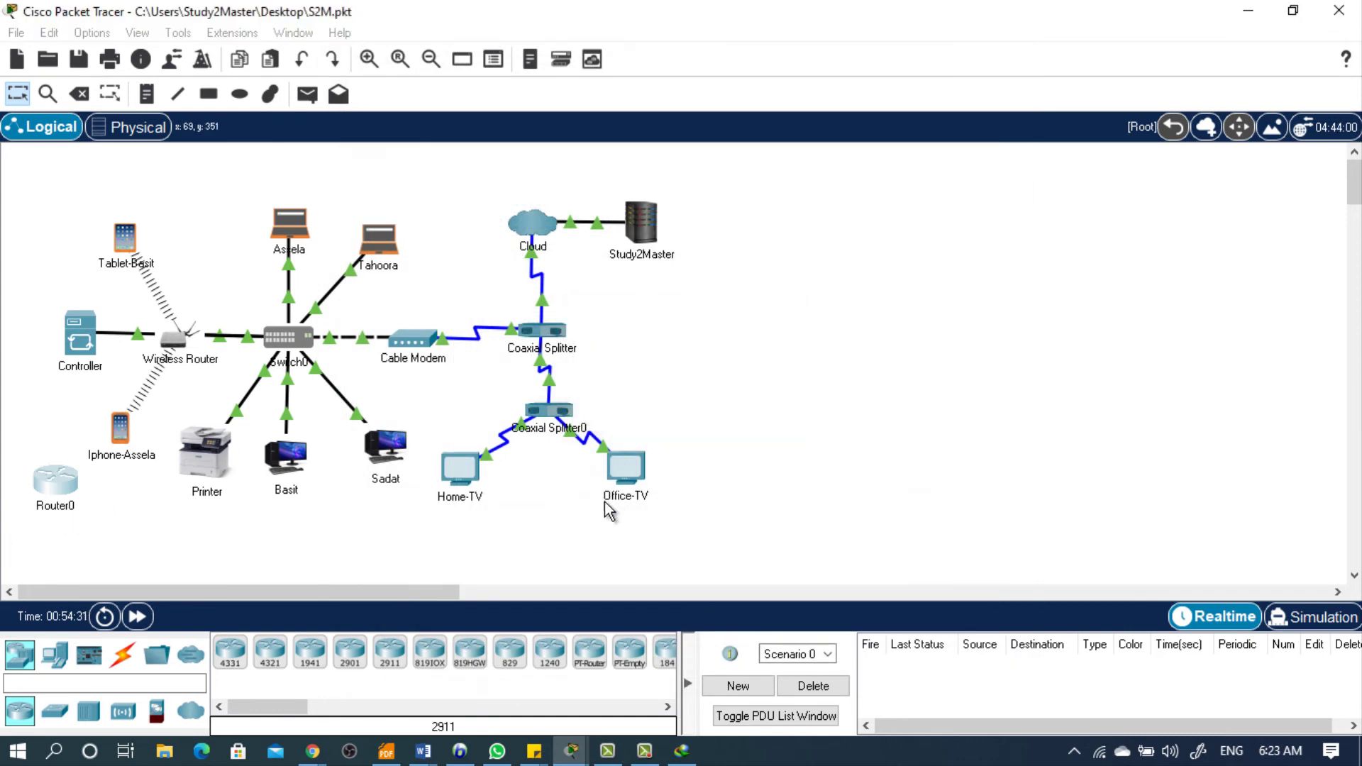
{"action": "key", "text": "Escape"}
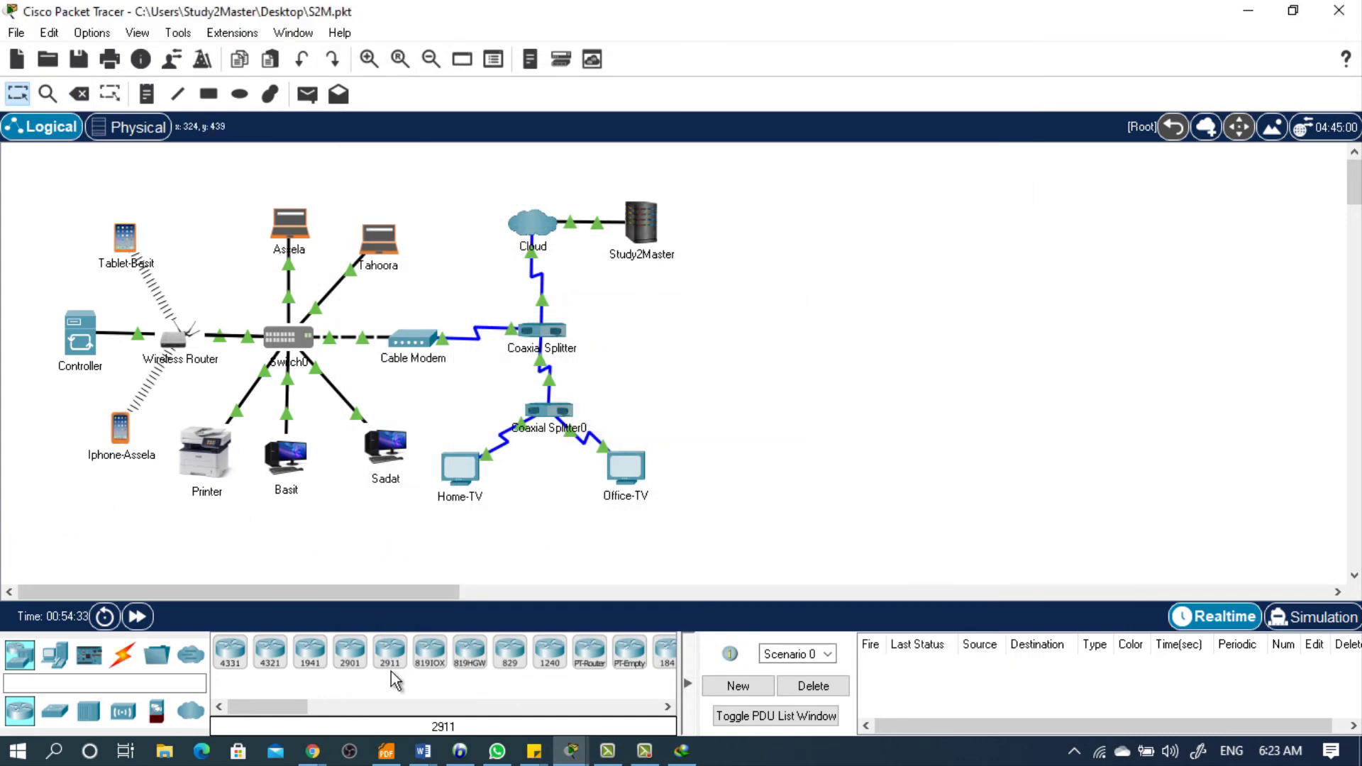
Bring Chrome to the front on a new tab, ready for an address
{"action": "left_click", "coordinate": [312, 752]}
{"action": "left_click", "coordinate": [560, 16]}
{"action": "left_click", "coordinate": [559, 52]}
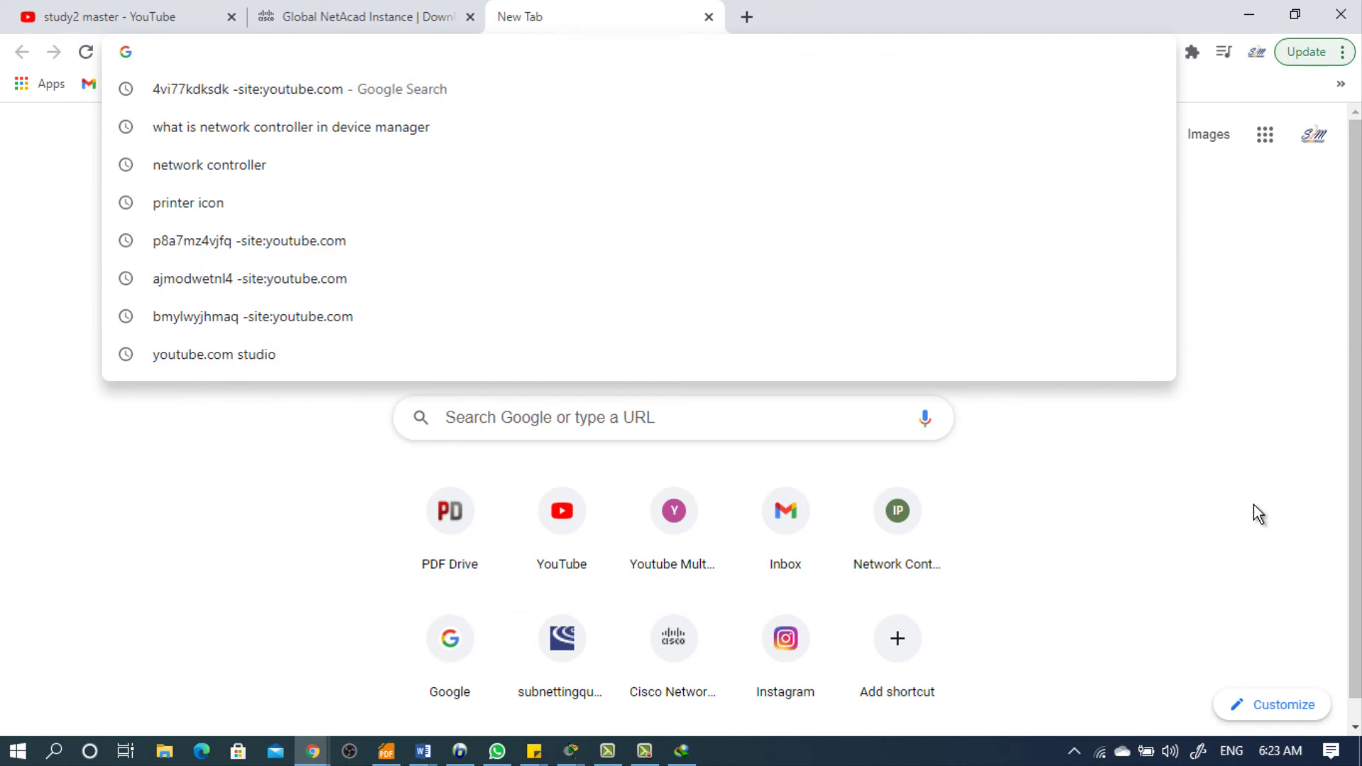
{"action": "type", "text": "127"}
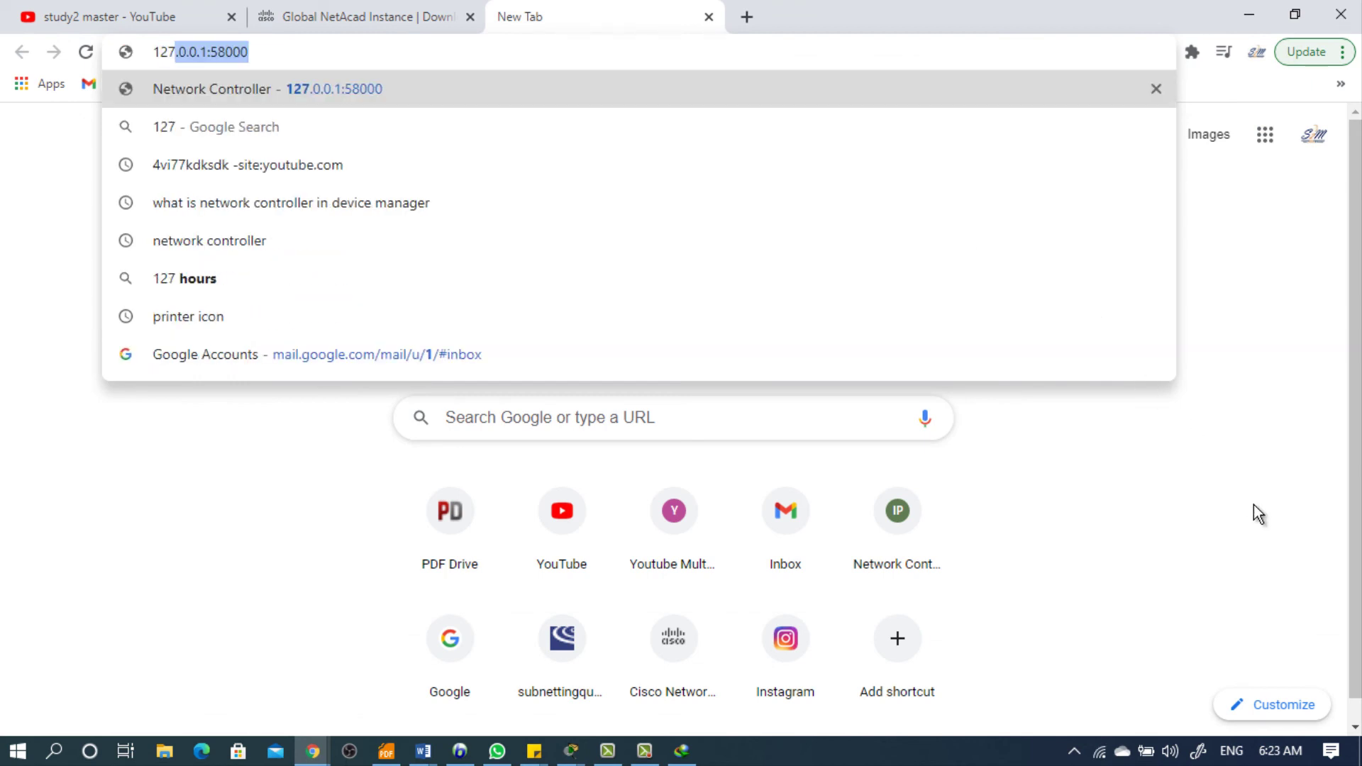
{"action": "type", "text": ".0.0.1::58000"}
Submit the mistyped controller address, then reselect it to re-enter 127.0.0.1:58000
{"action": "key", "text": "Return"}
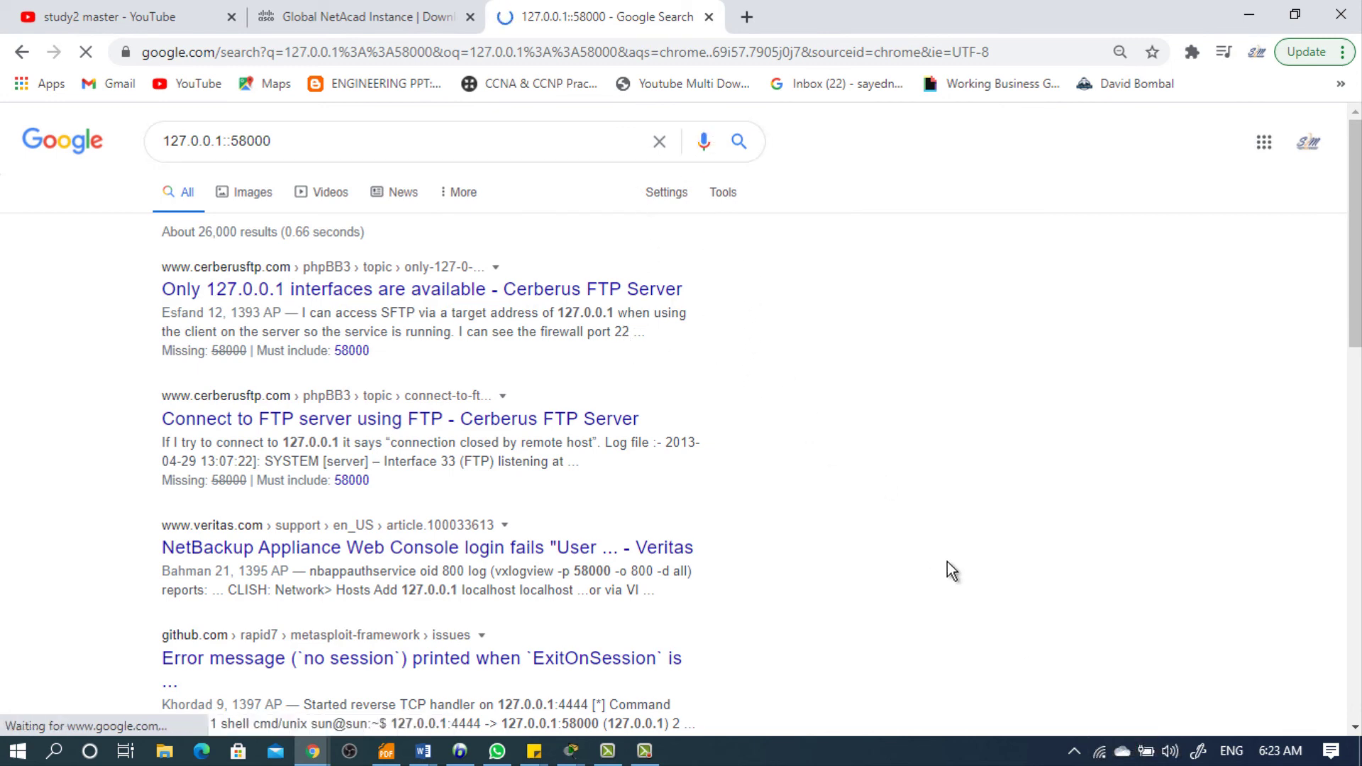
{"action": "key", "text": "XF86RFKill"}
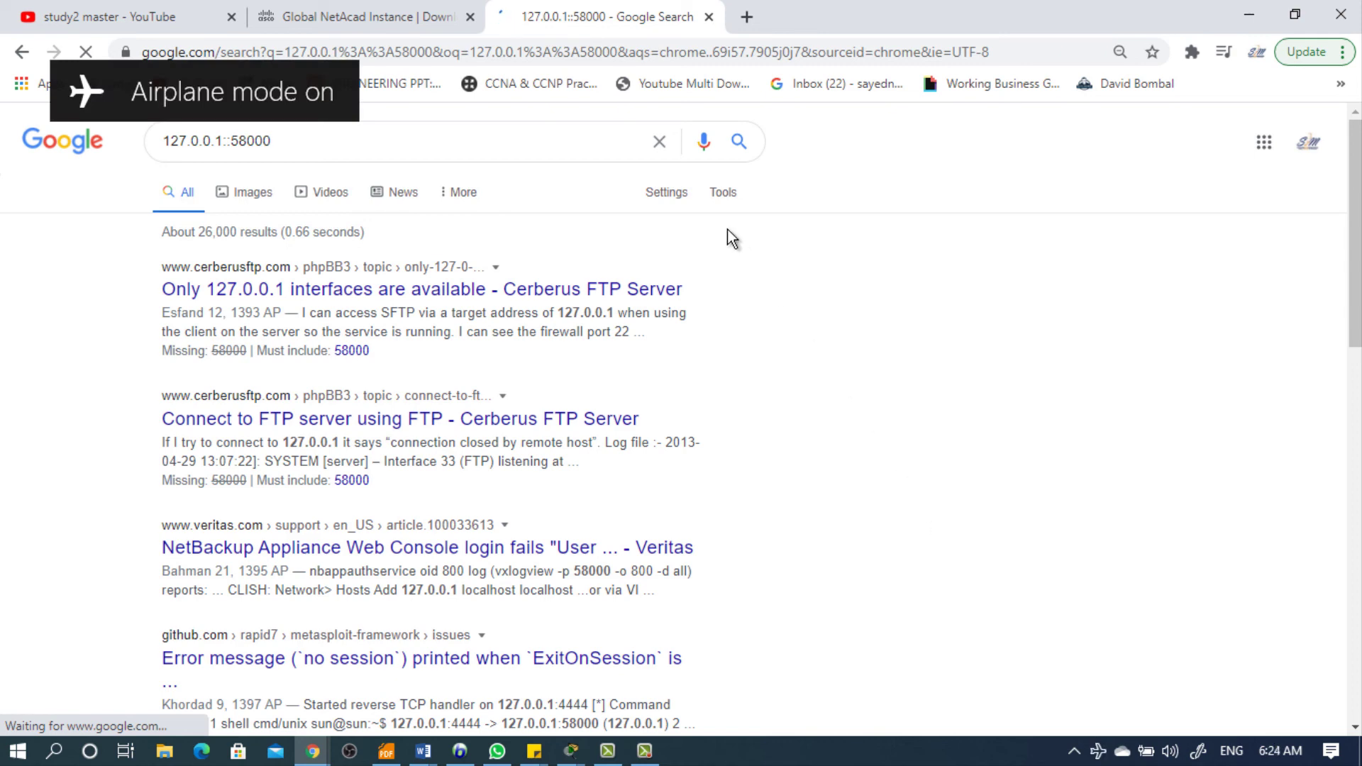
{"action": "left_click", "coordinate": [556, 51]}
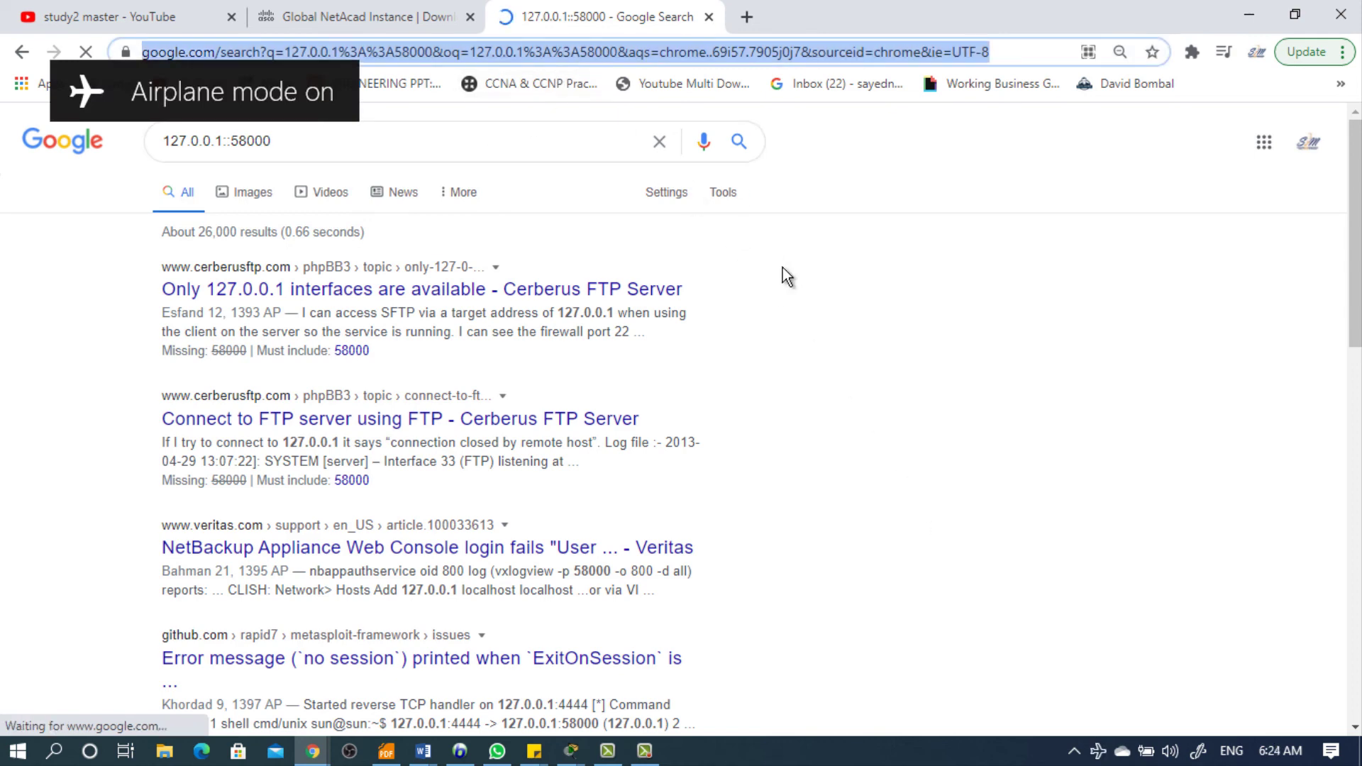
{"action": "type", "text": "127.0.0.1:58000"}
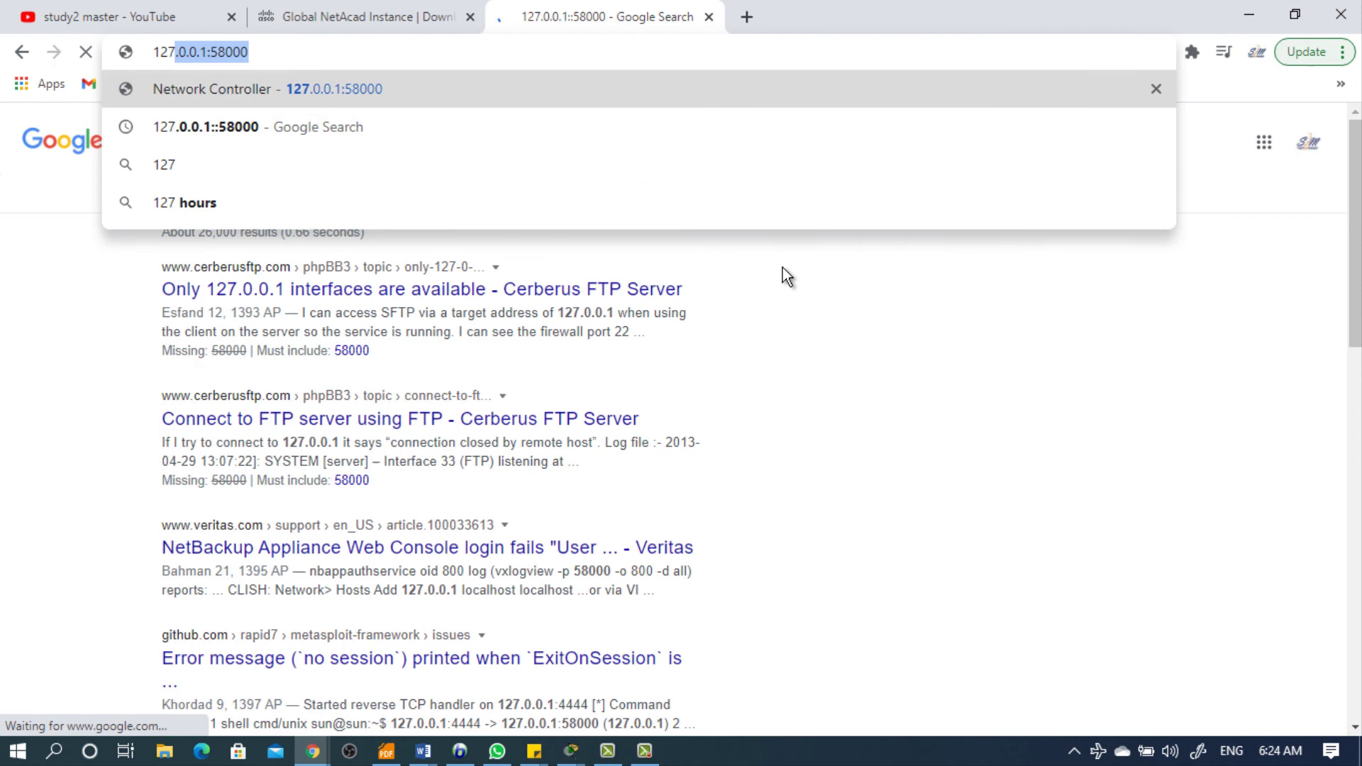
{"action": "type", "text": ".1.1."}
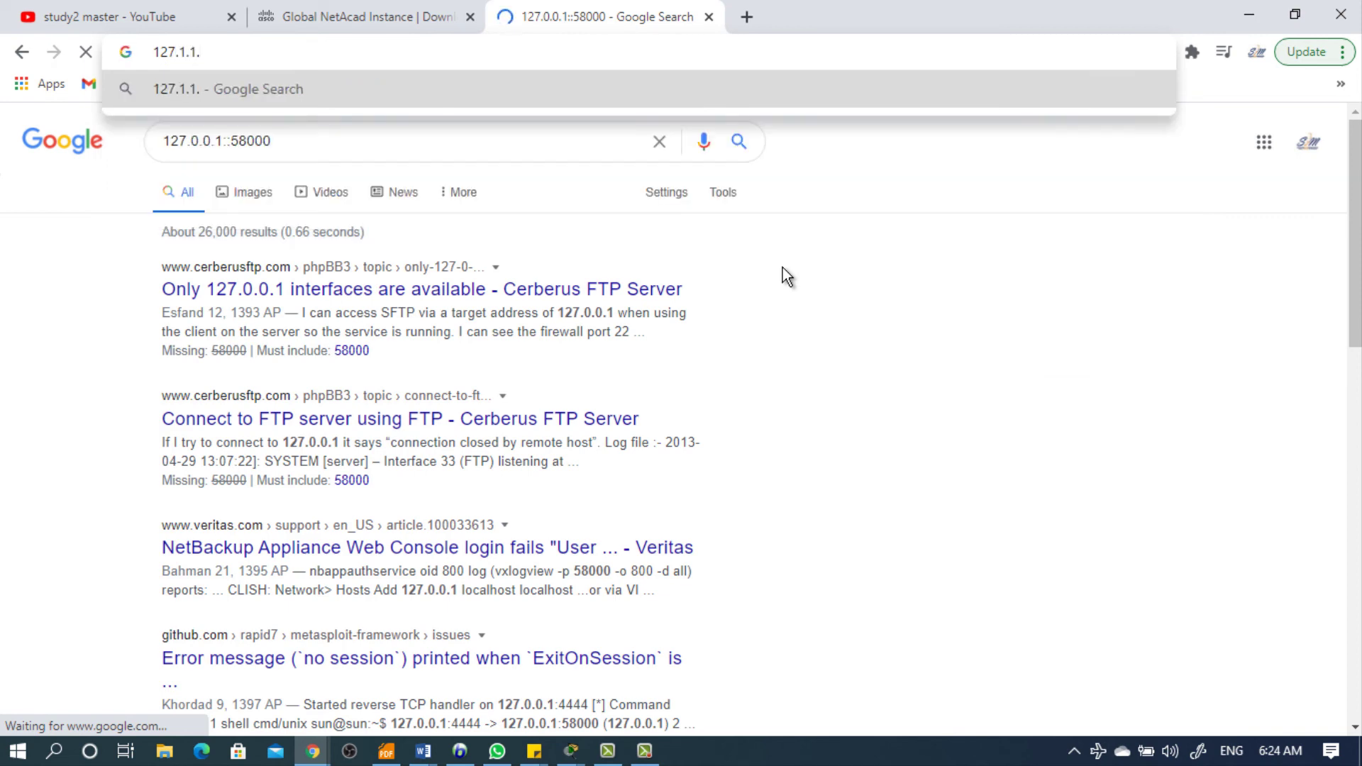
{"action": "type", "text": "10"}
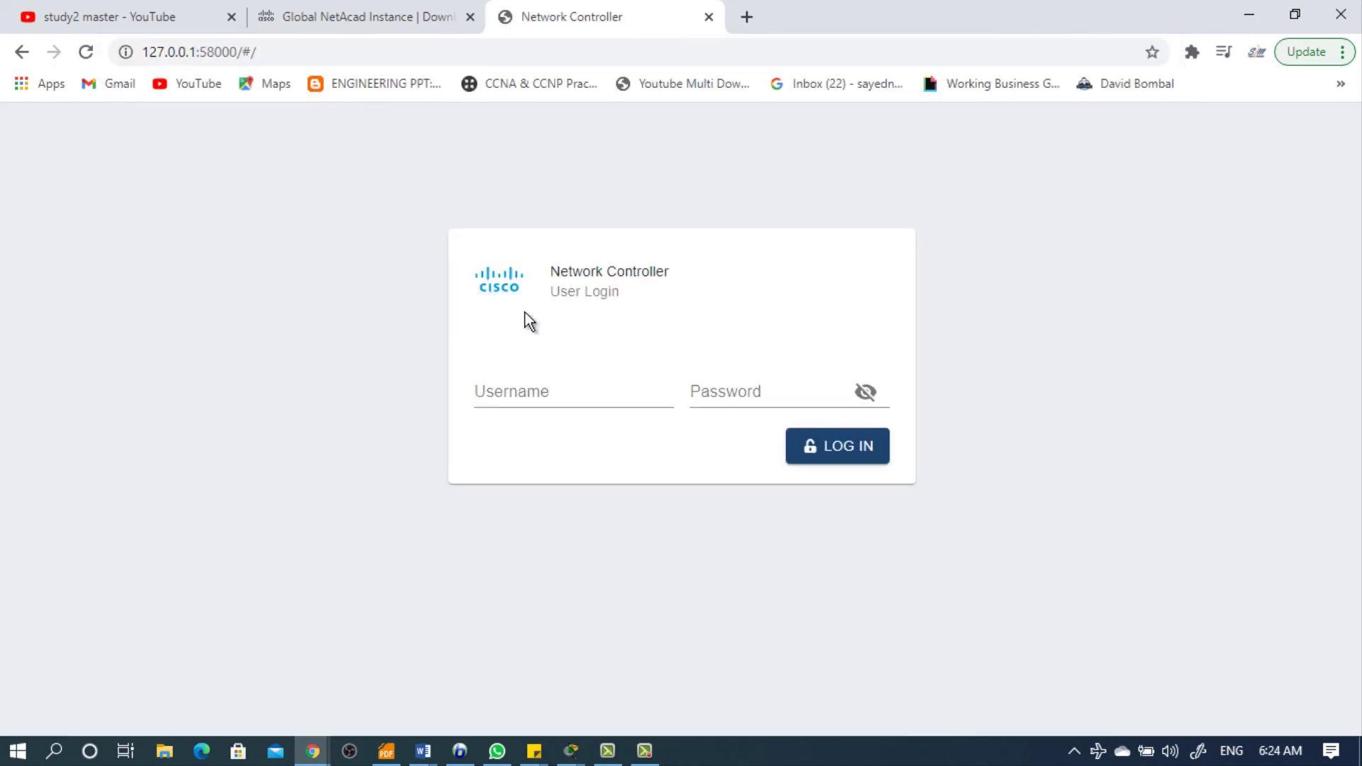
Sign in at 127.0.0.1:58000 with the saved Admin username and password
{"action": "left_click", "coordinate": [591, 390]}
{"action": "key", "text": "Down"}
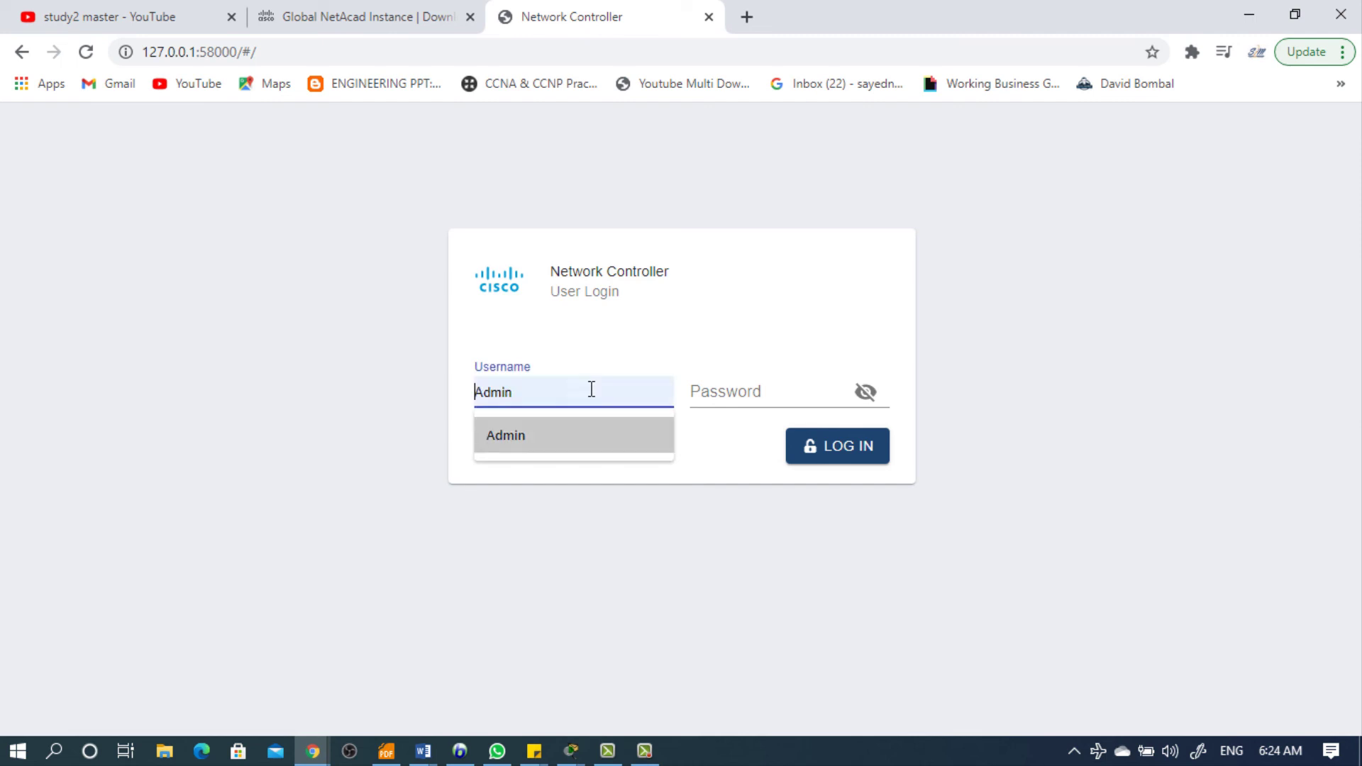
{"action": "key", "text": "Return"}
{"action": "key", "text": "Tab"}
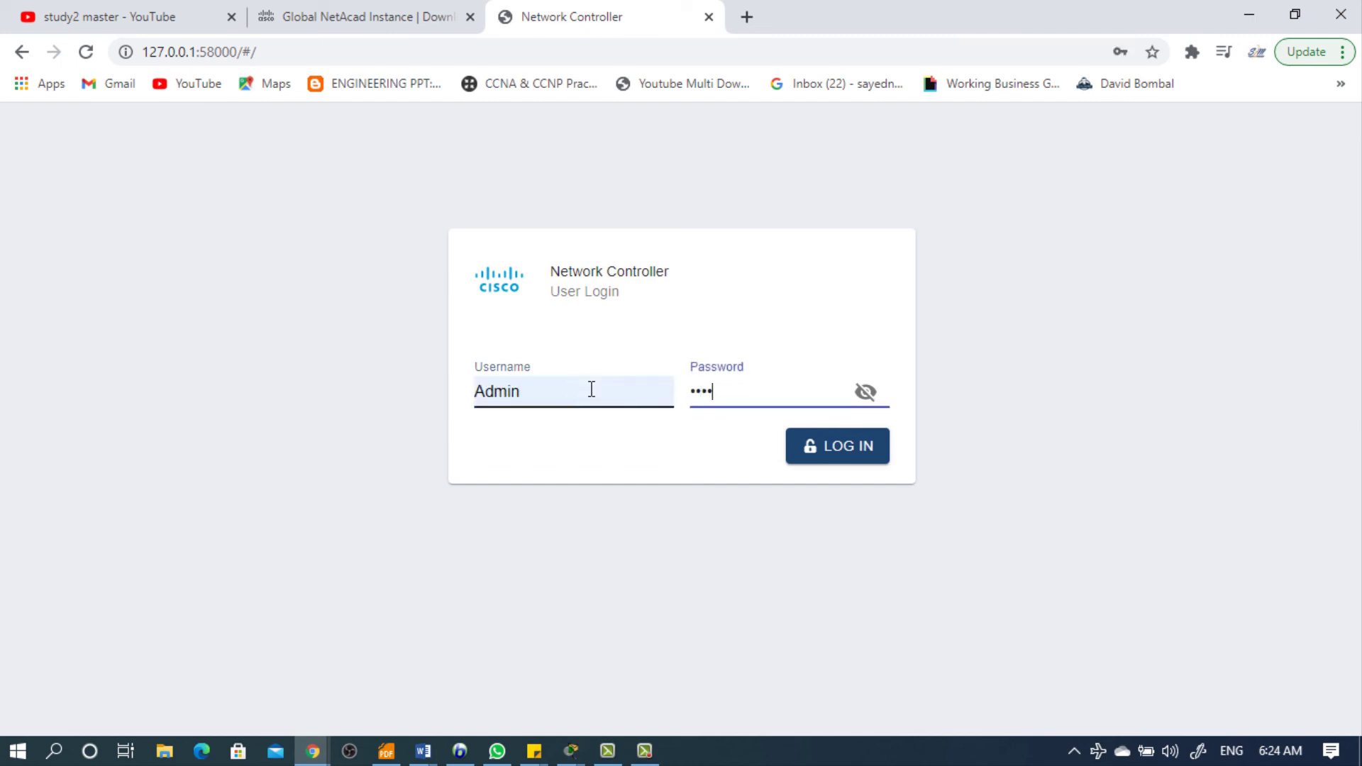
{"action": "key", "text": "Return"}
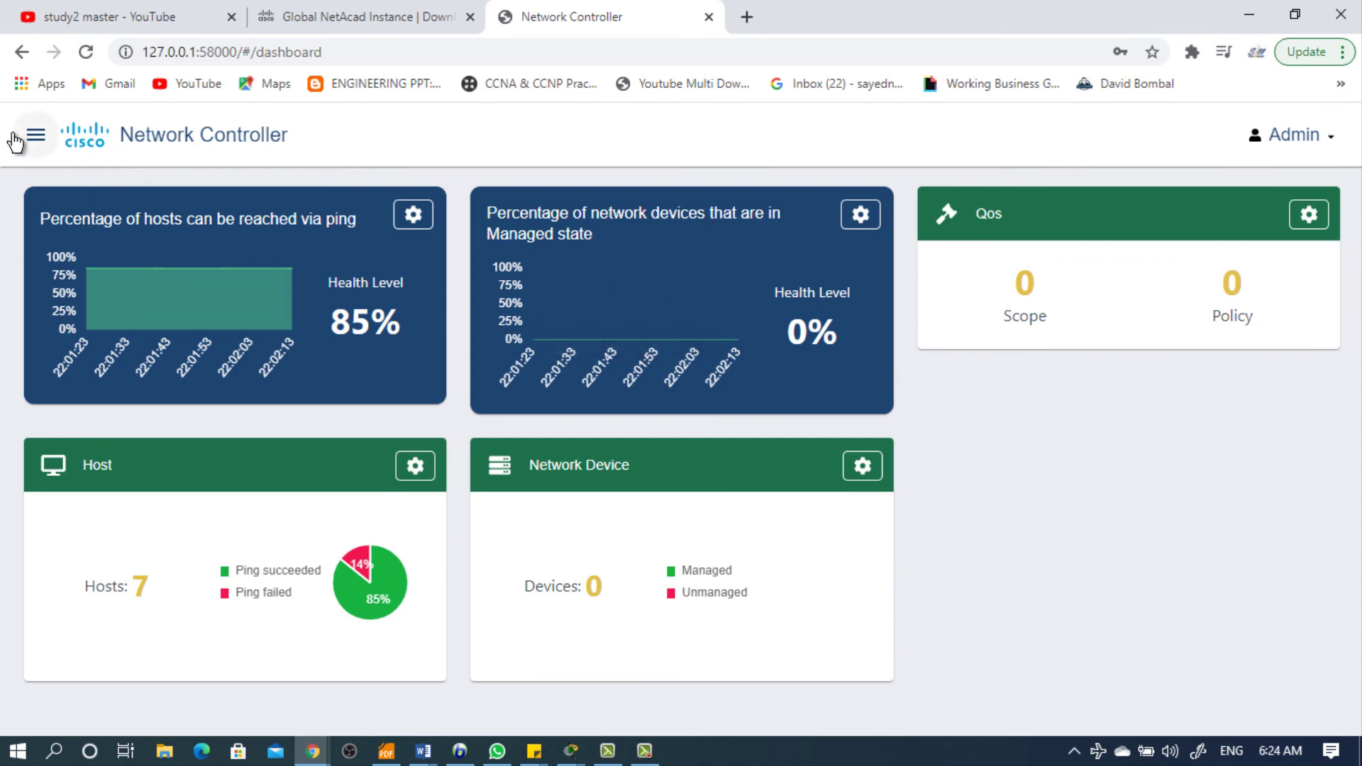
{"action": "left_click", "coordinate": [36, 134]}
{"action": "left_click", "coordinate": [97, 202]}
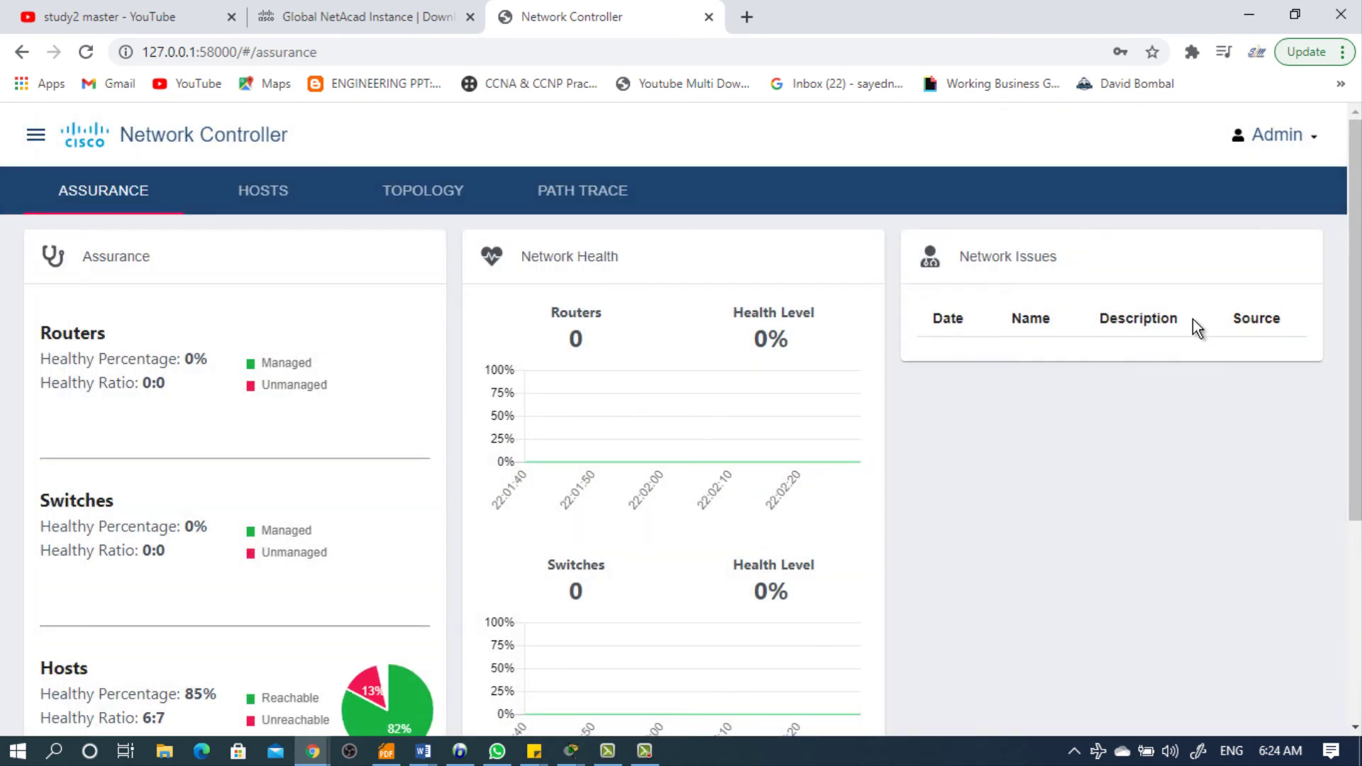
{"action": "mouse_move", "coordinate": [1355, 319]}
{"action": "left_mouse_down"}
{"action": "mouse_move", "coordinate": [1355, 522]}
{"action": "mouse_move", "coordinate": [1355, 320]}
{"action": "left_mouse_up"}
{"action": "left_click", "coordinate": [236, 195]}
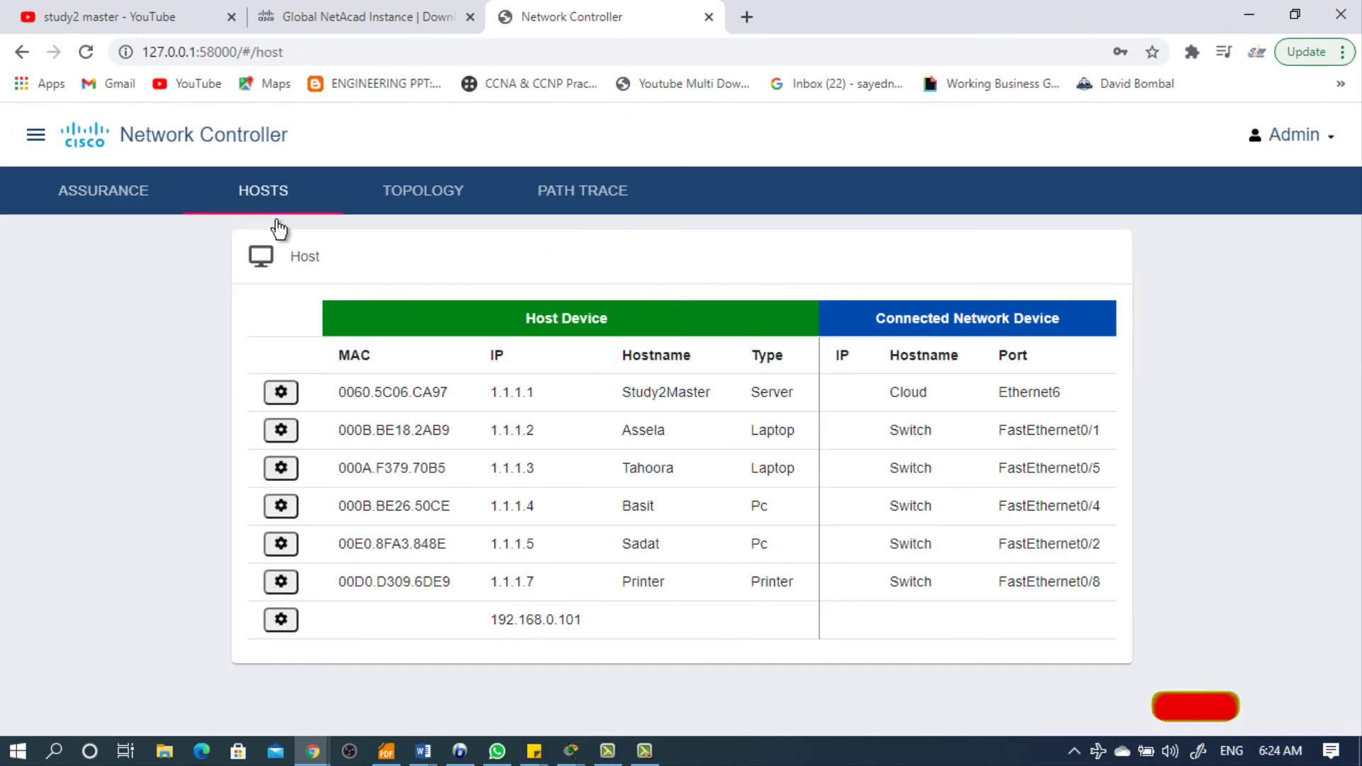
{"action": "left_click", "coordinate": [456, 202]}
{"action": "left_click", "coordinate": [551, 202]}
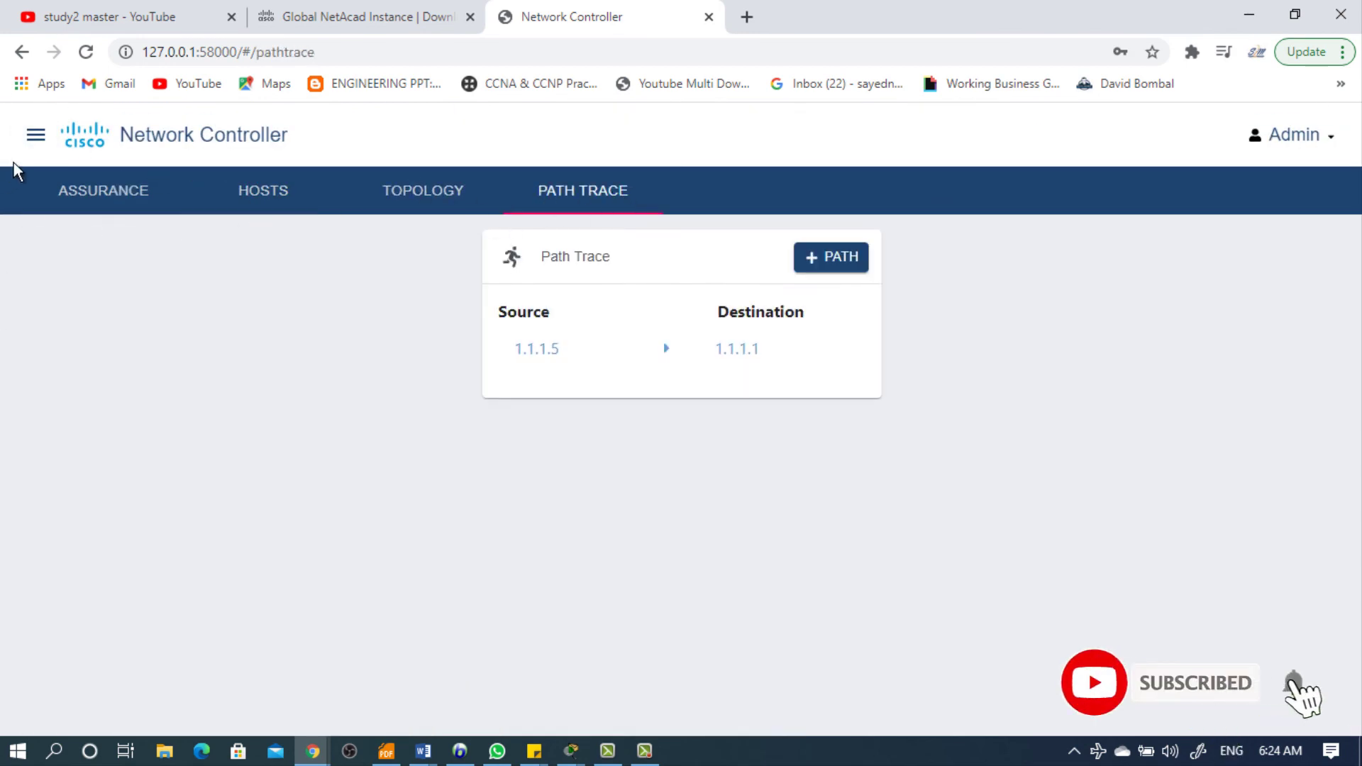
{"action": "left_click", "coordinate": [30, 140]}
{"action": "left_click", "coordinate": [94, 241]}
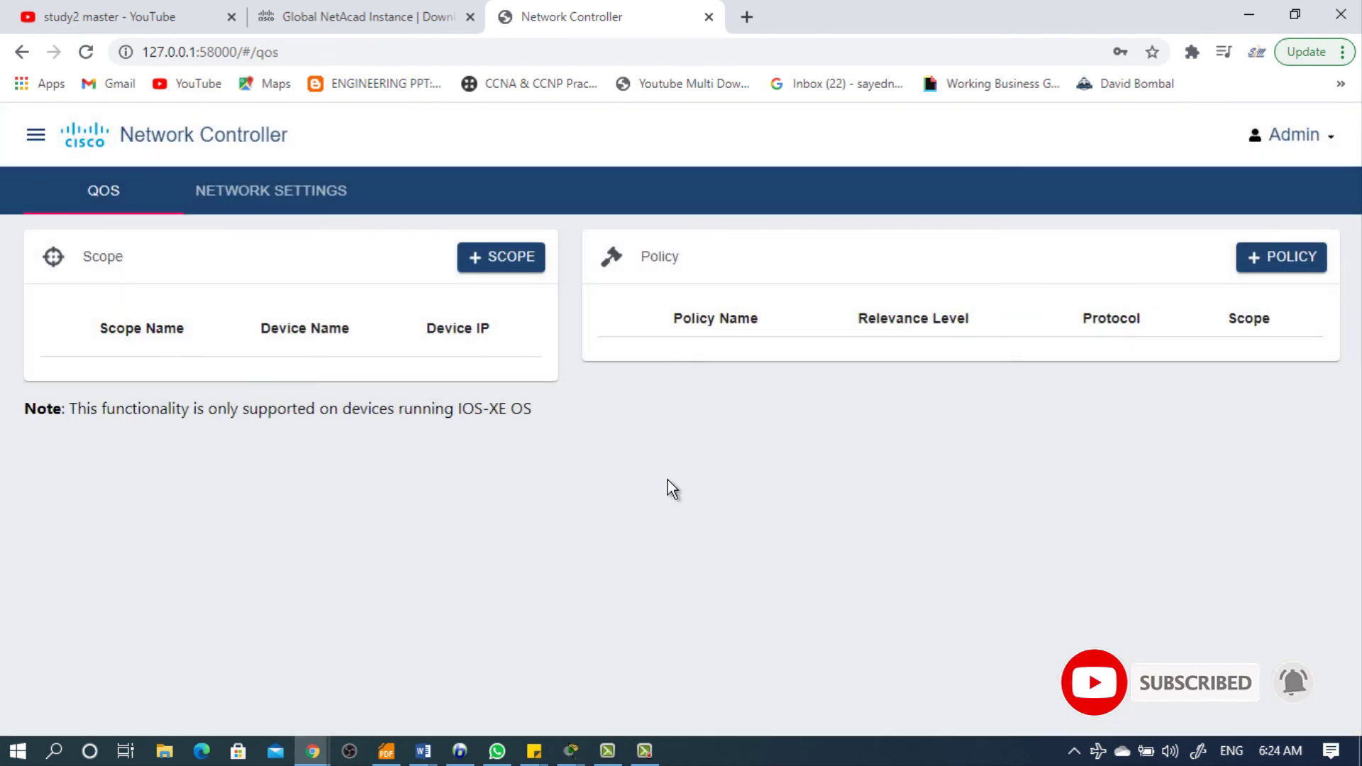
{"action": "left_click", "coordinate": [35, 136]}
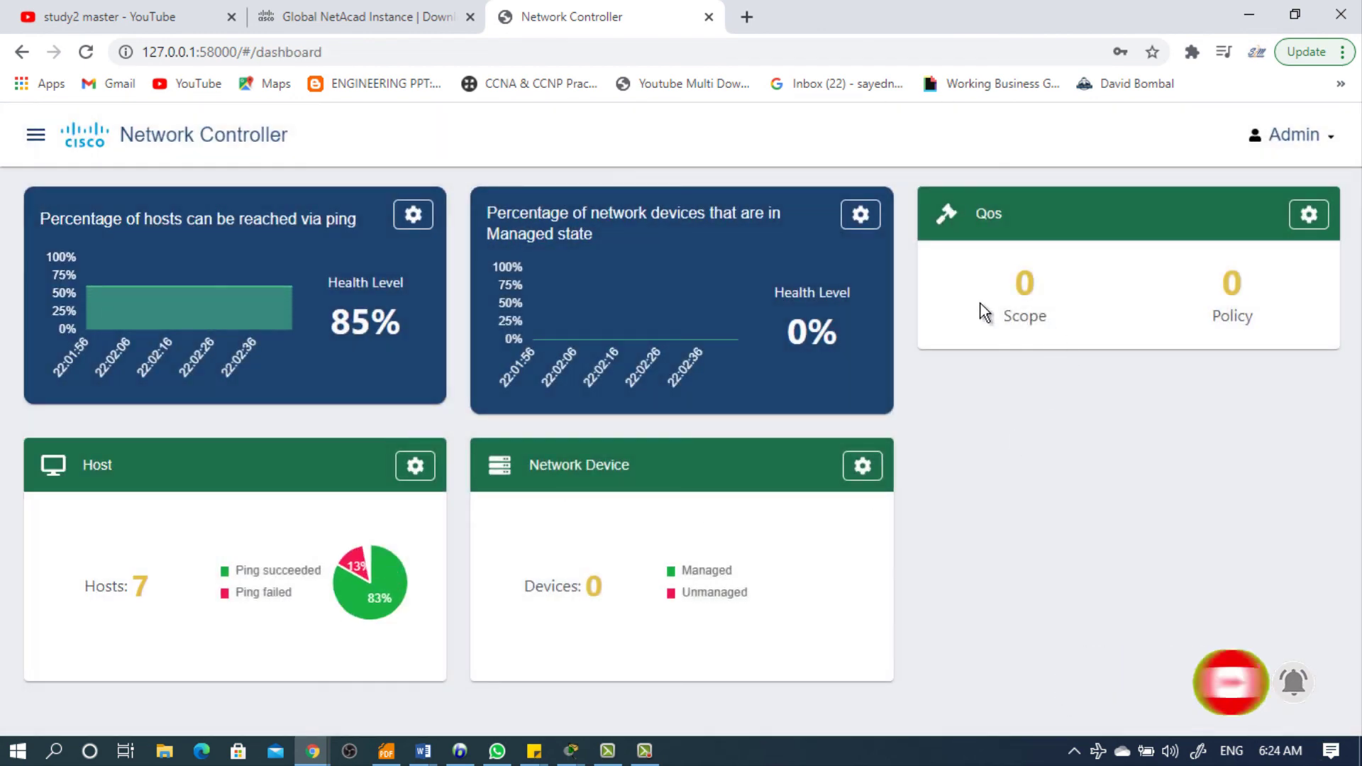